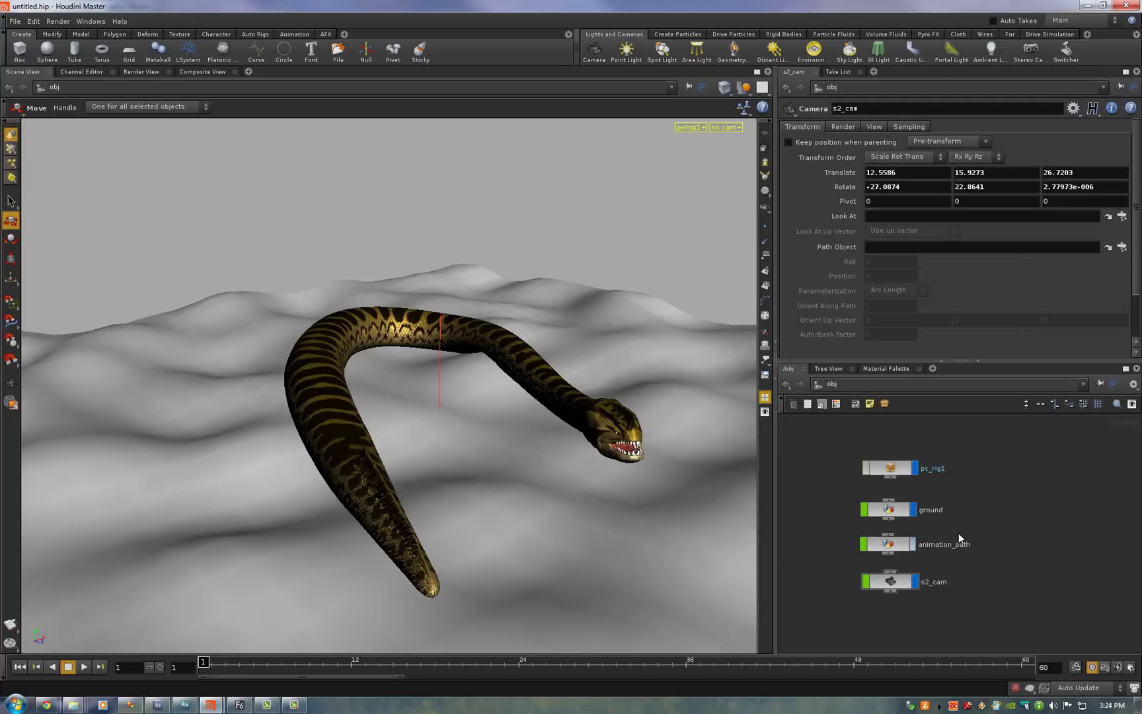
Step: Hide the ground object and check the parameters of the pc_rig1 node
click(915, 513)
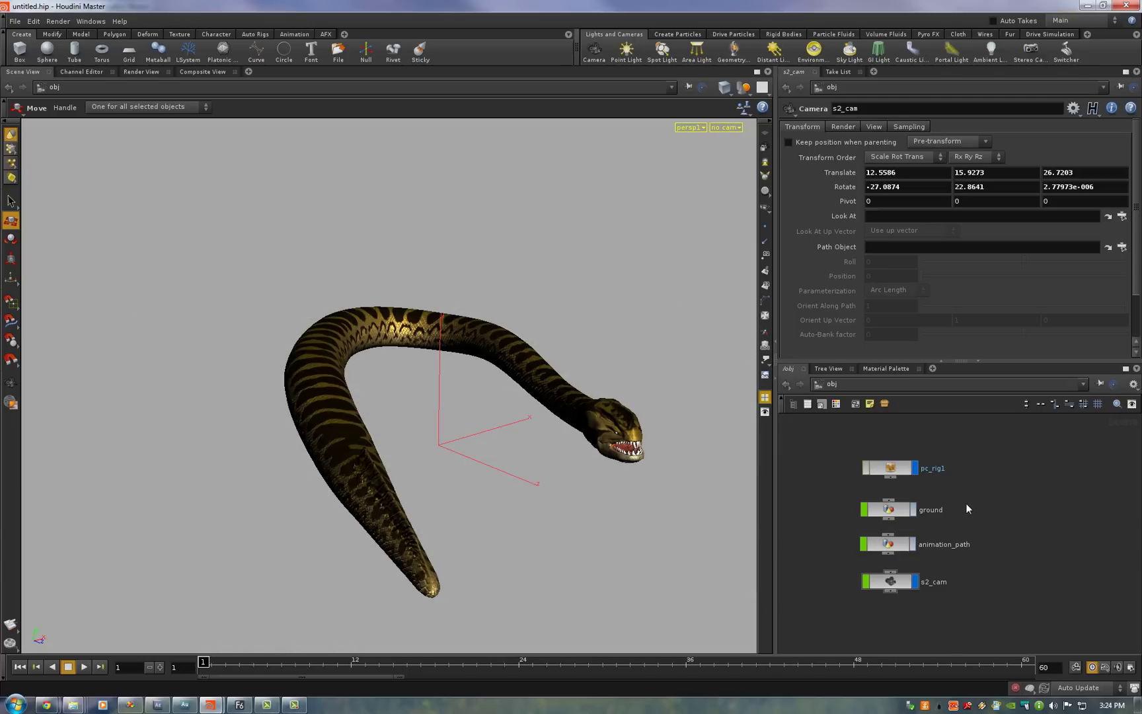
click(889, 470)
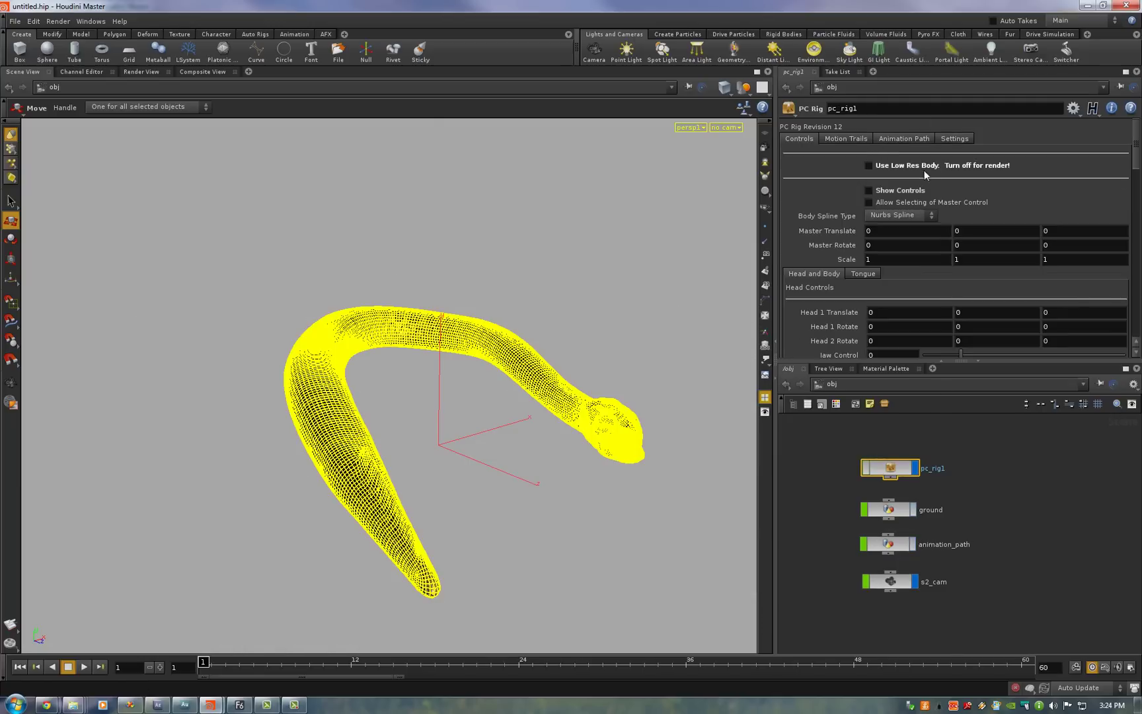
click(988, 484)
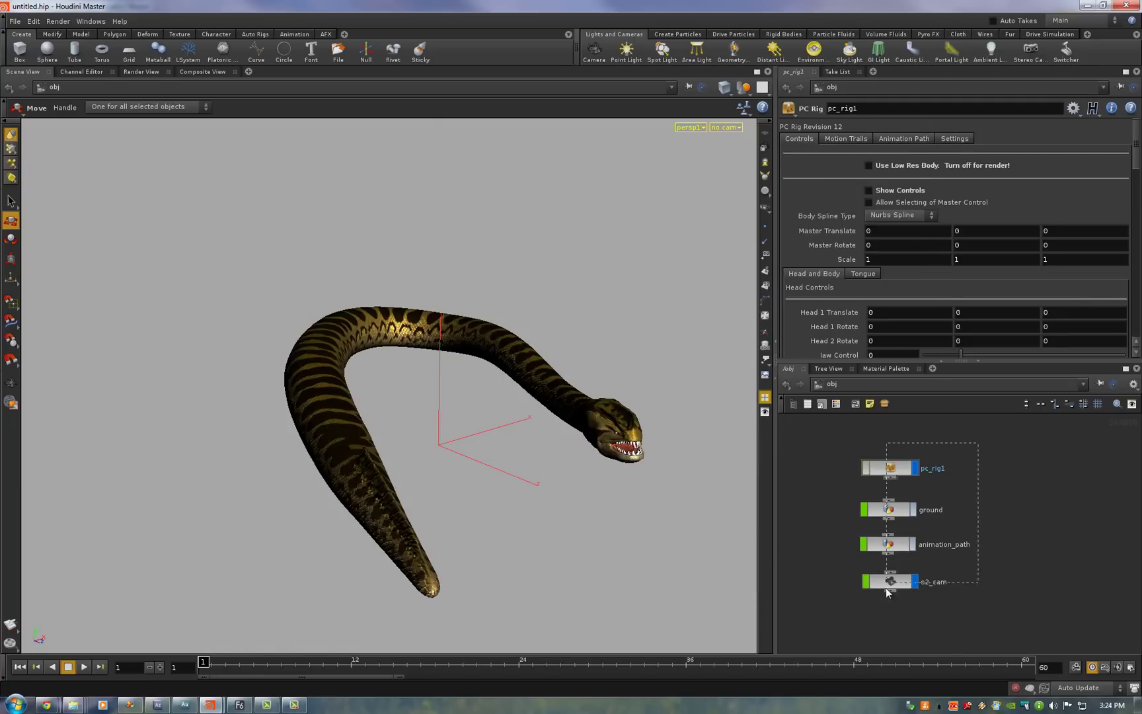
Step: Copy the pc_rig1, ground, animation_path and s2_cam nodes and switch to the test.hip session
drag(886, 589, 884, 597)
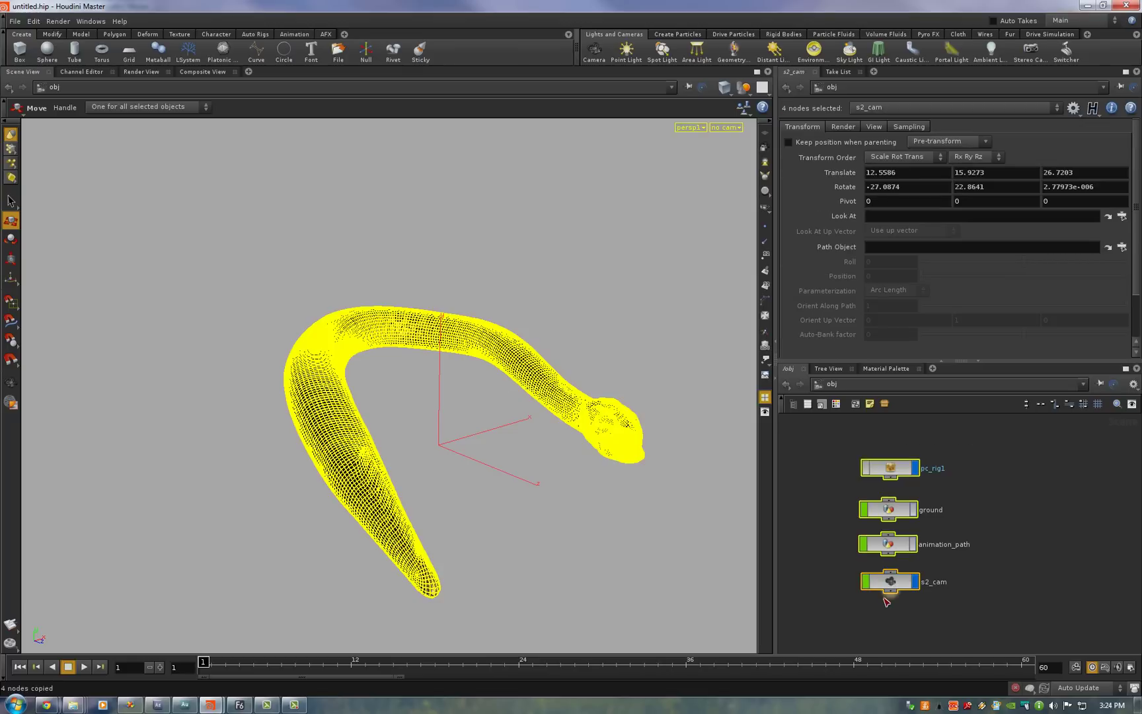
click(871, 605)
mouse_move(210, 705)
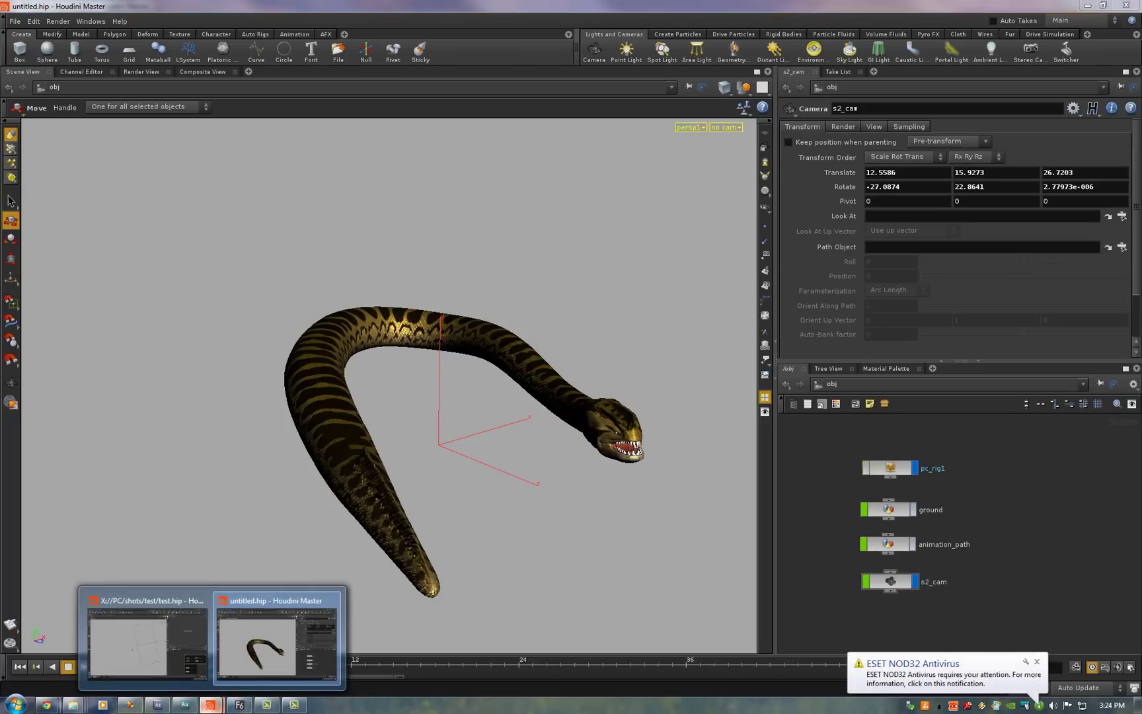
click(158, 655)
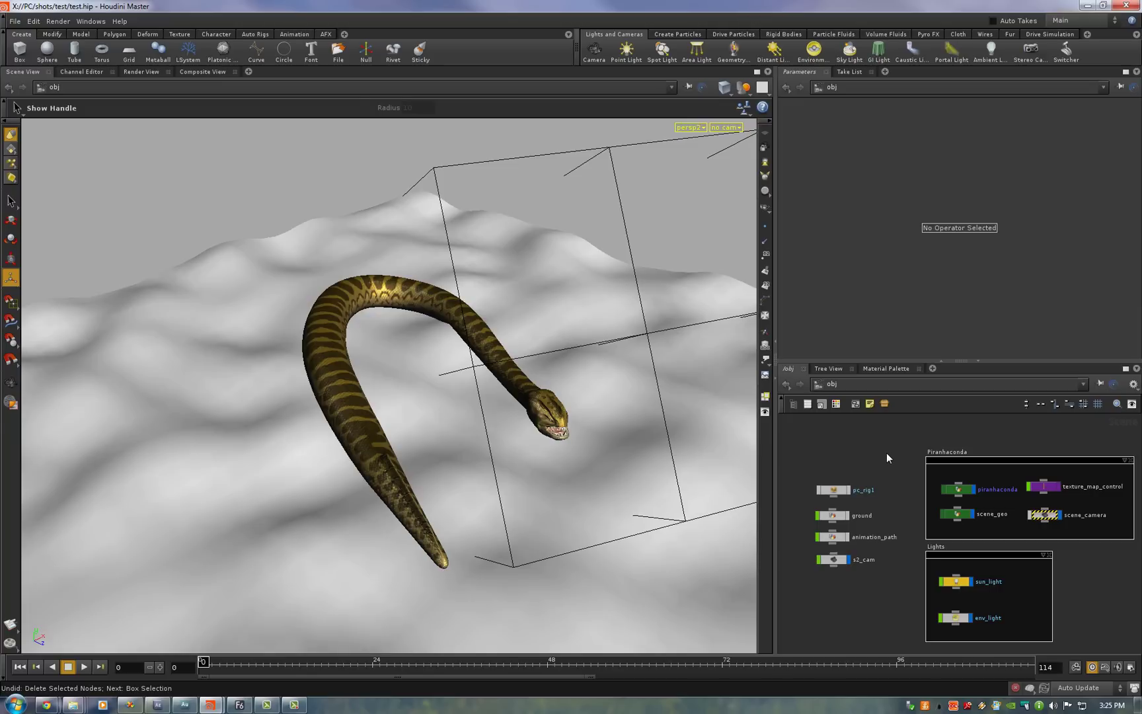
Step: Link scene_camera to s2_cam with the Link Cam tool and select s2_cam
click(20, 52)
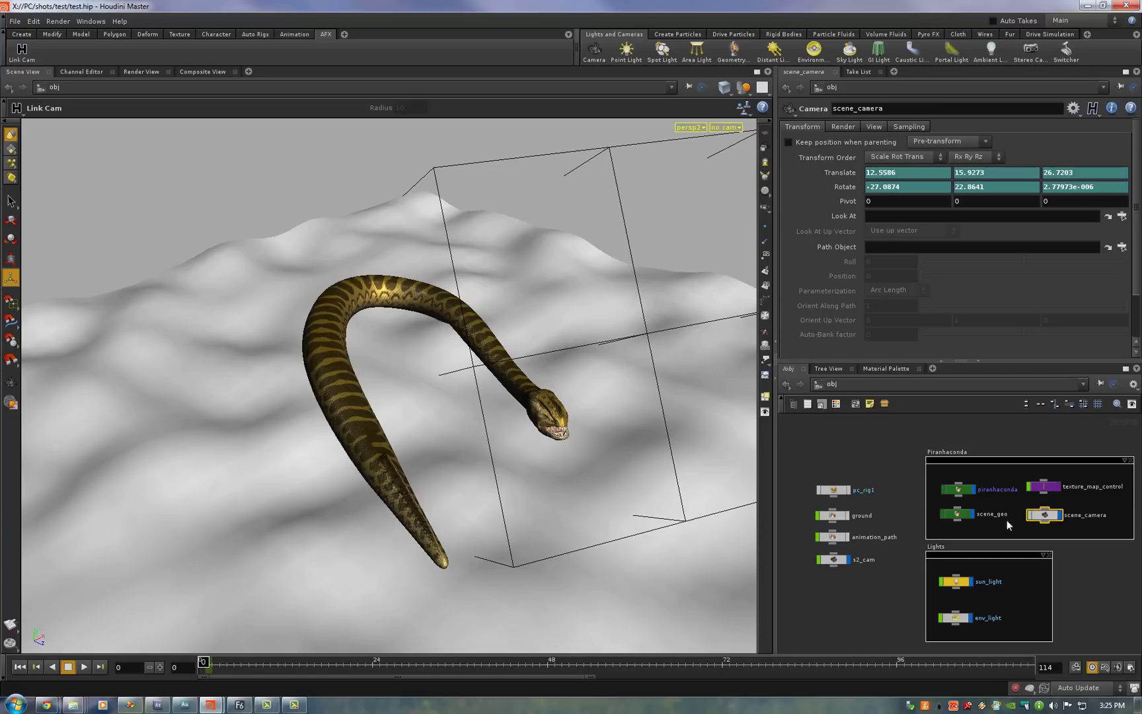
click(837, 561)
right_drag(542, 349, 463, 297)
drag(396, 377, 469, 232)
right_drag(469, 232, 582, 316)
middle_drag(447, 343, 512, 370)
drag(513, 371, 408, 428)
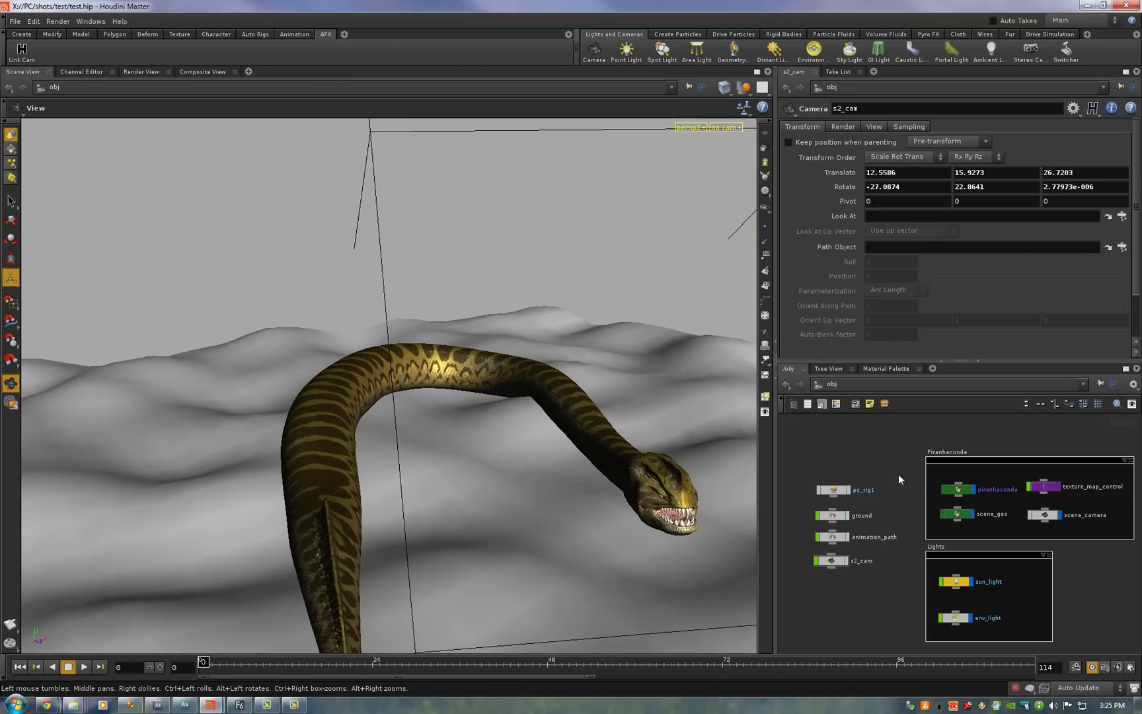
Step: Enable Show Wrinkles and Muscles on the piranhaconda object
click(968, 489)
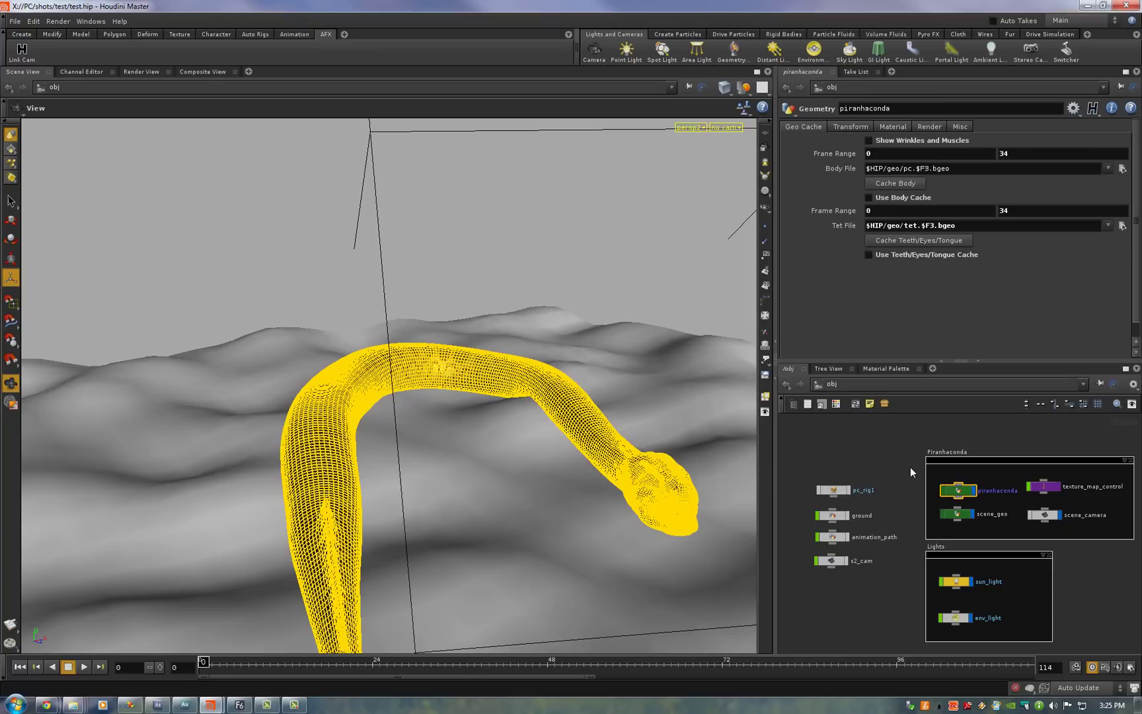
click(881, 429)
click(900, 140)
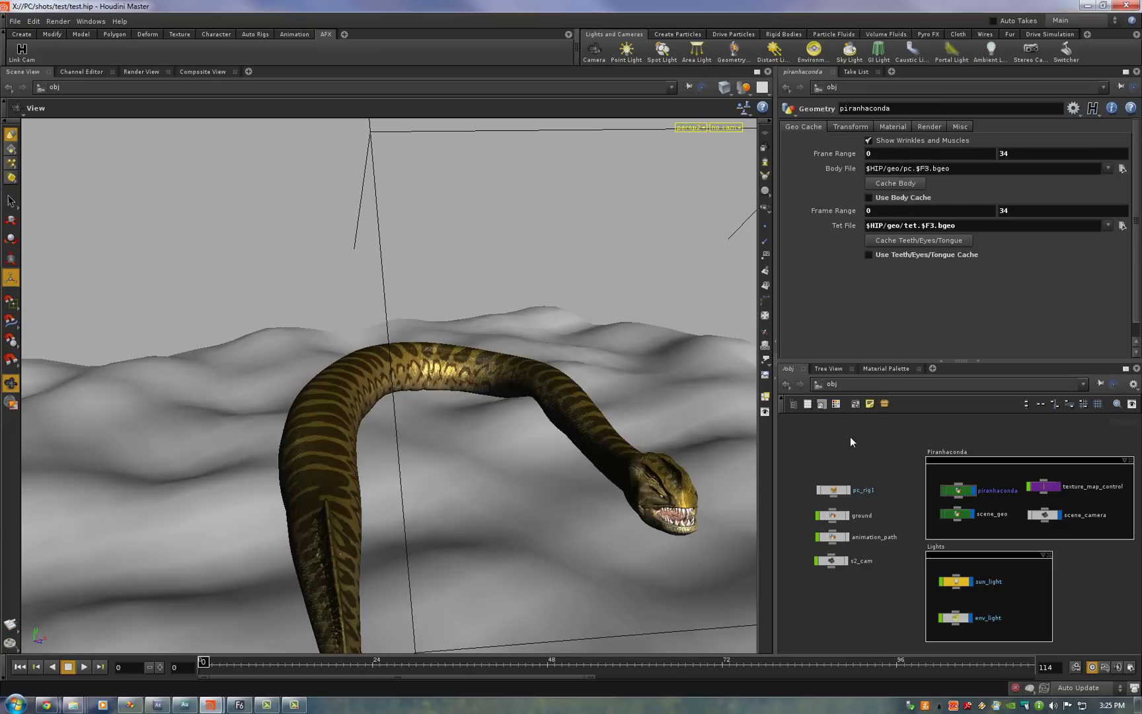
drag(484, 400, 446, 476)
drag(372, 454, 542, 350)
Step: Compare the snake's body with Show Wrinkles and Muscles off and on, leaving it on
click(884, 139)
click(885, 139)
click(885, 139)
click(883, 137)
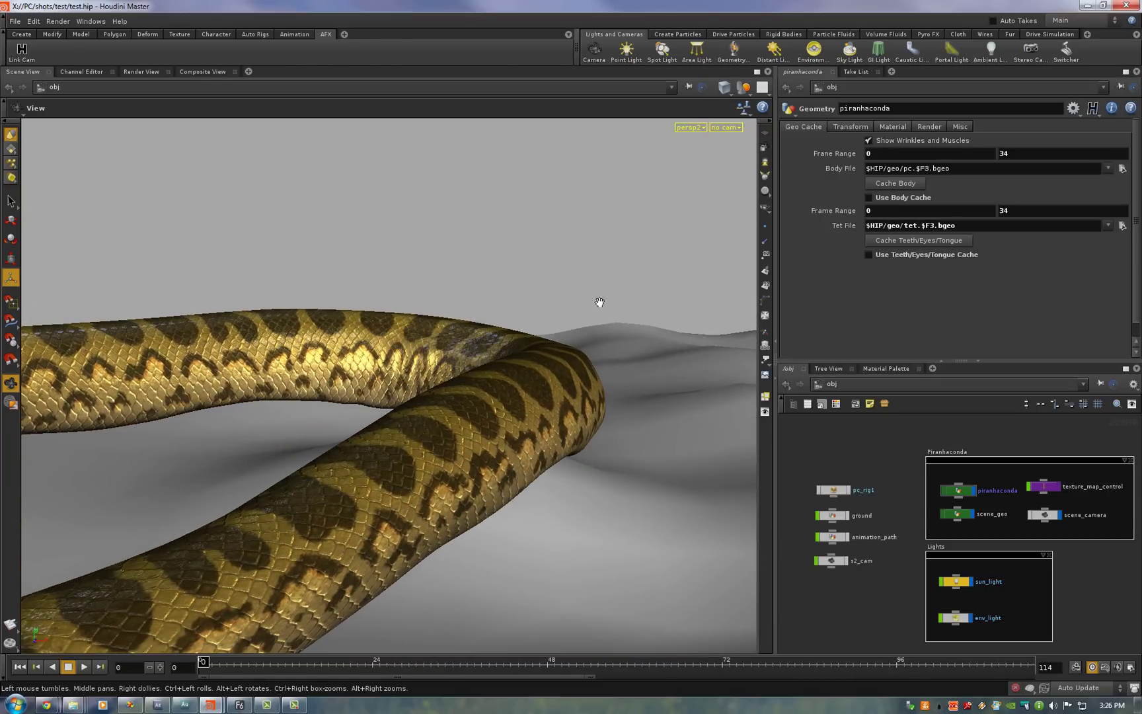
Step: Turn off Display Textures in the viewport's display options to view the bare snake surface
drag(594, 311, 588, 327)
key(d)
click(748, 331)
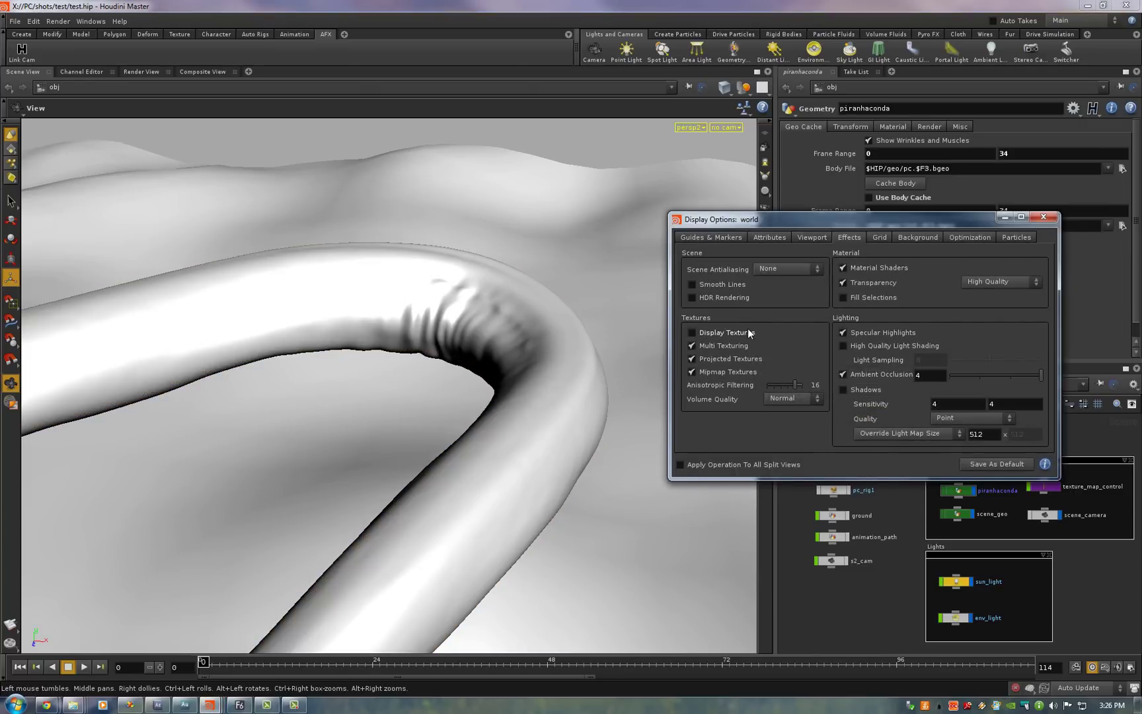
click(1043, 217)
Step: Play the flipbook preview of the untextured snake in MPlay
drag(531, 279, 255, 429)
drag(248, 380, 516, 425)
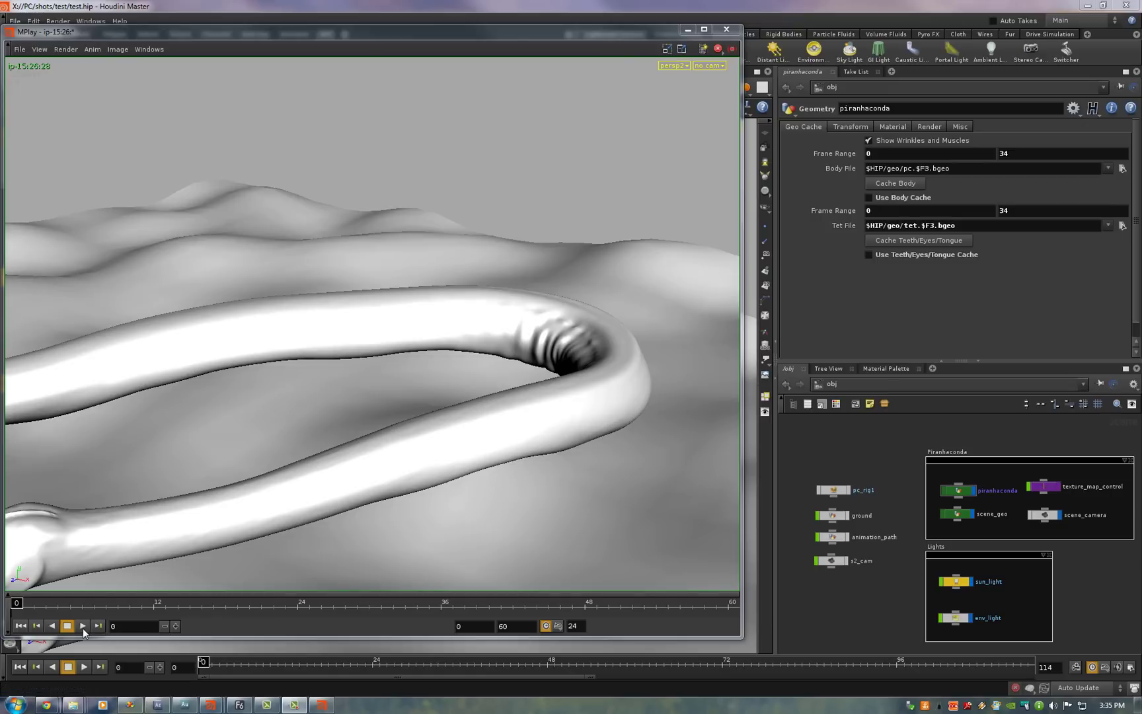
click(83, 626)
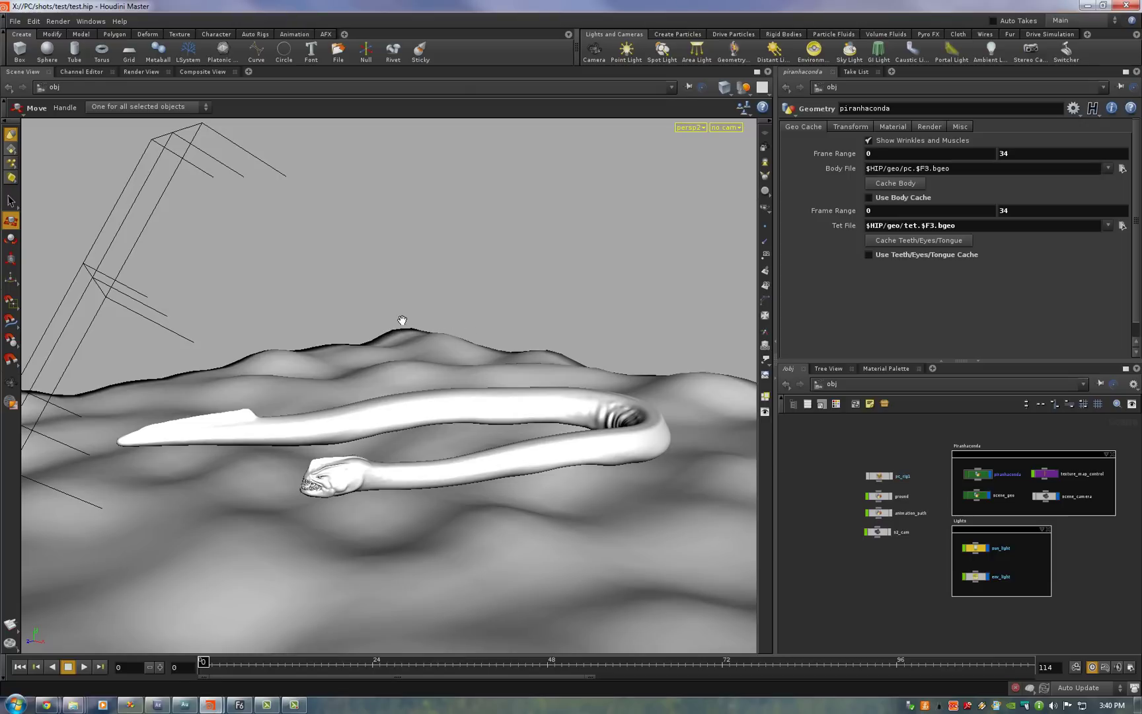
Step: Create a sphere at the origin and move it against the outer bend of the snake, about (4.57, 1.21, -6.89)
alt+drag(482, 321, 429, 287)
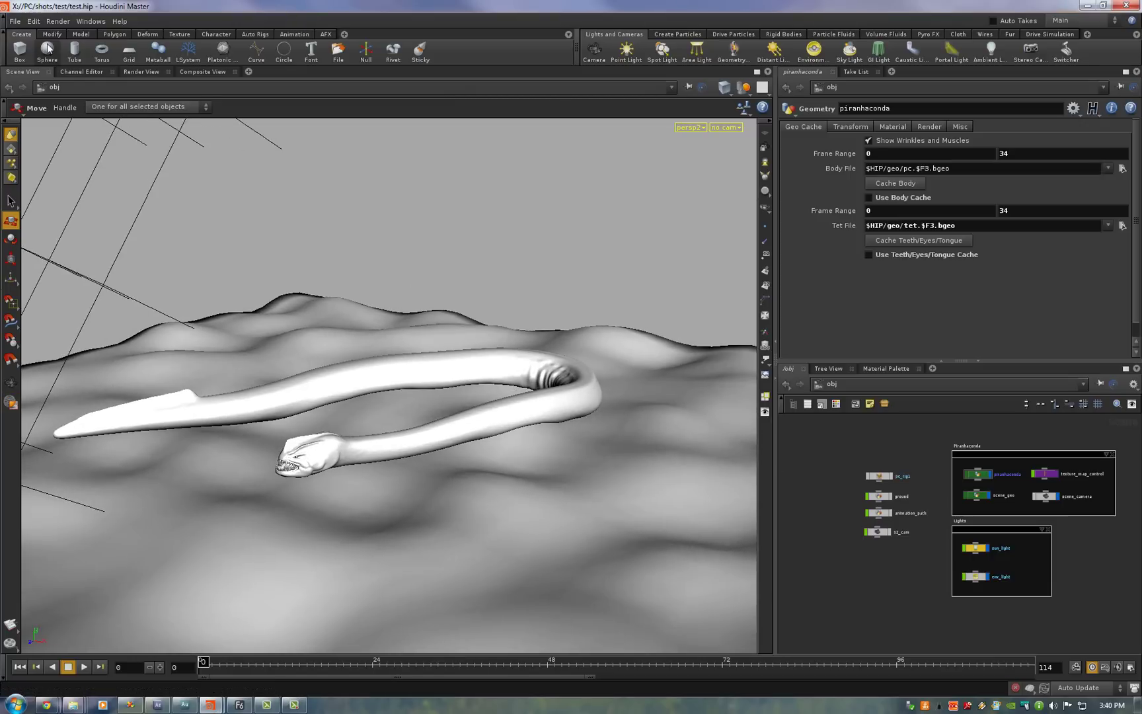
key(Return)
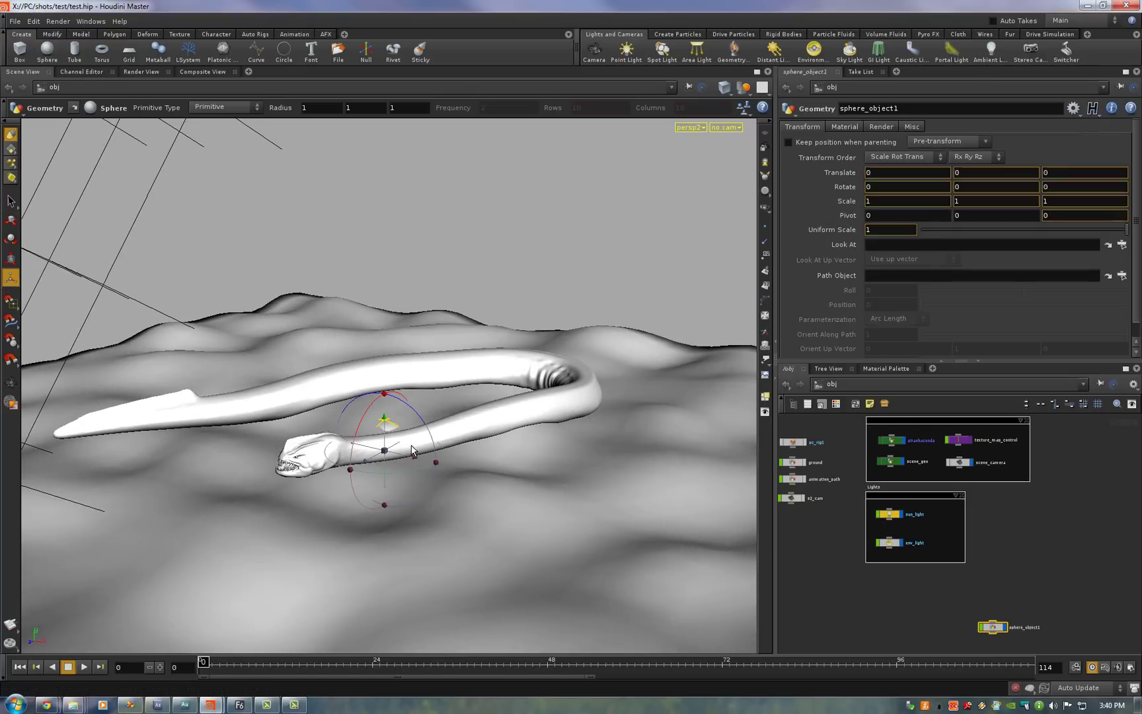
alt+drag(553, 401, 538, 398)
drag(651, 387, 619, 449)
alt+right_drag(619, 450, 477, 354)
alt+drag(476, 354, 554, 406)
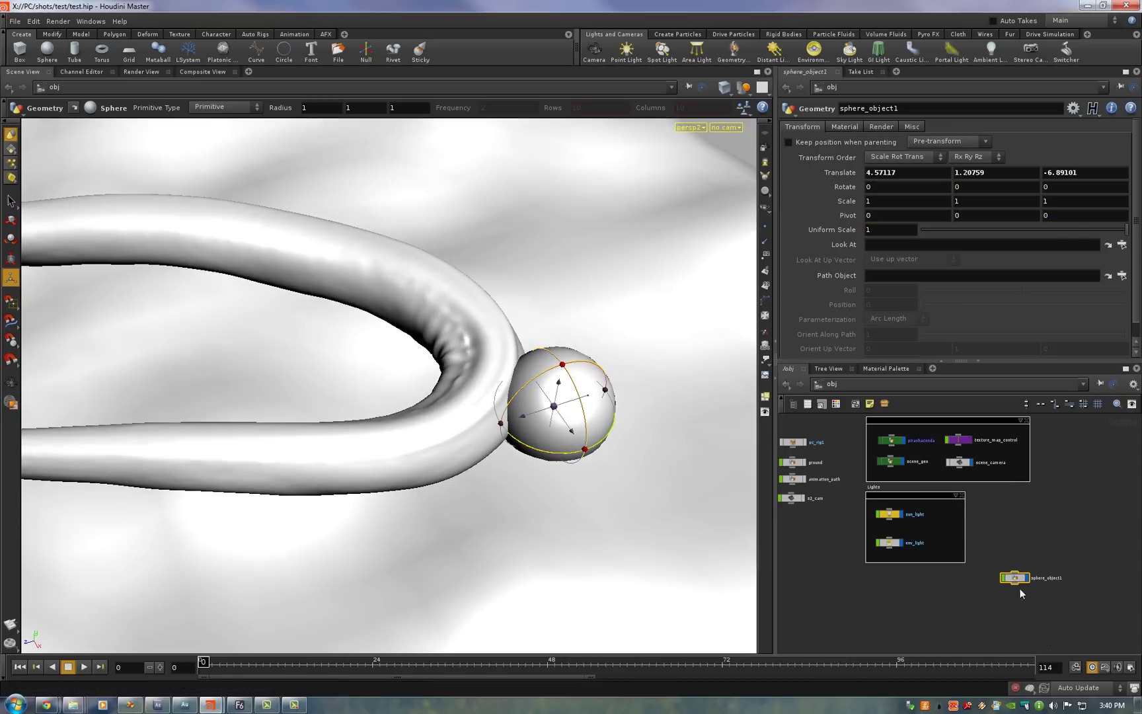
Step: Rename the sphere object as collider1
scroll(1028, 585, up, 3)
double_click(1047, 571)
text(collider1)
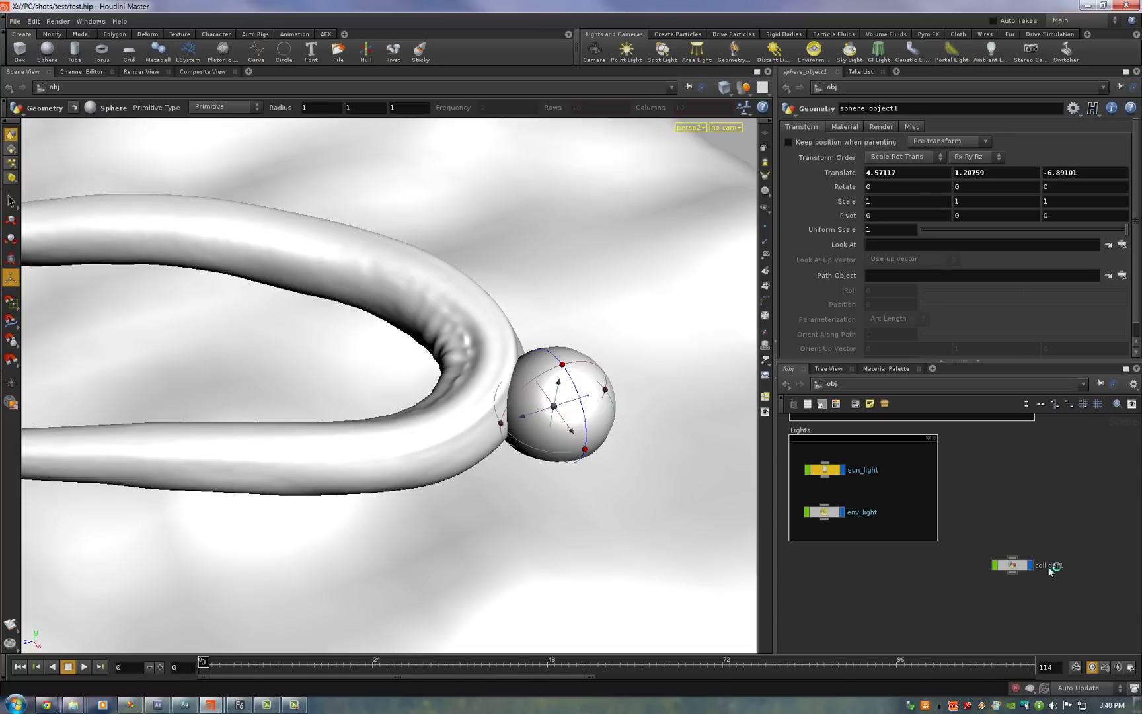
key(Return)
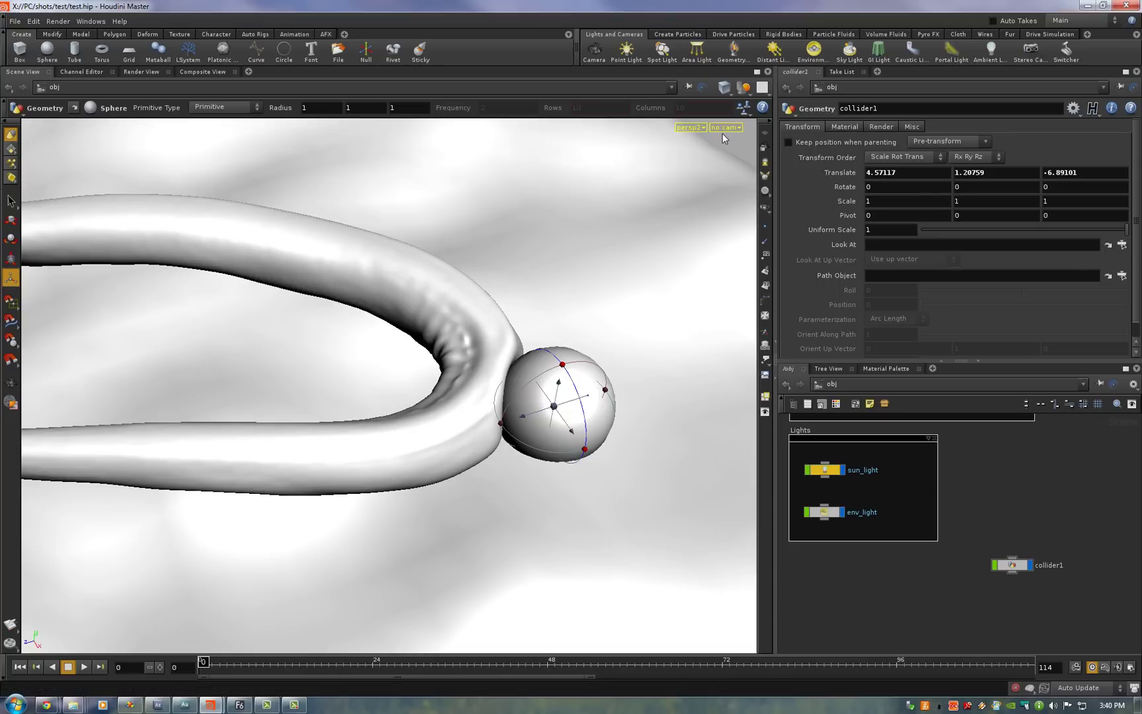
Step: Hide collider1 and scene_geo and examine the outer bend of the snake's body
key(s)
alt+right_drag(577, 312, 625, 345)
alt+drag(624, 345, 787, 515)
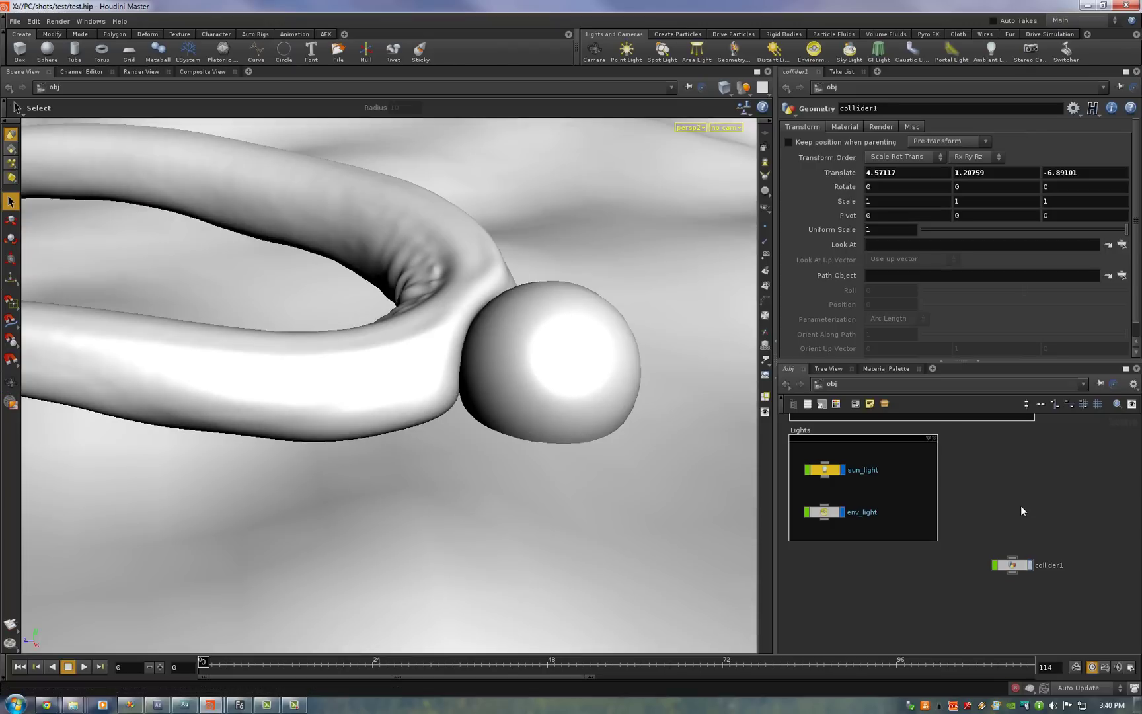
middle_drag(1053, 501, 1085, 648)
click(885, 534)
right_drag(503, 390, 351, 324)
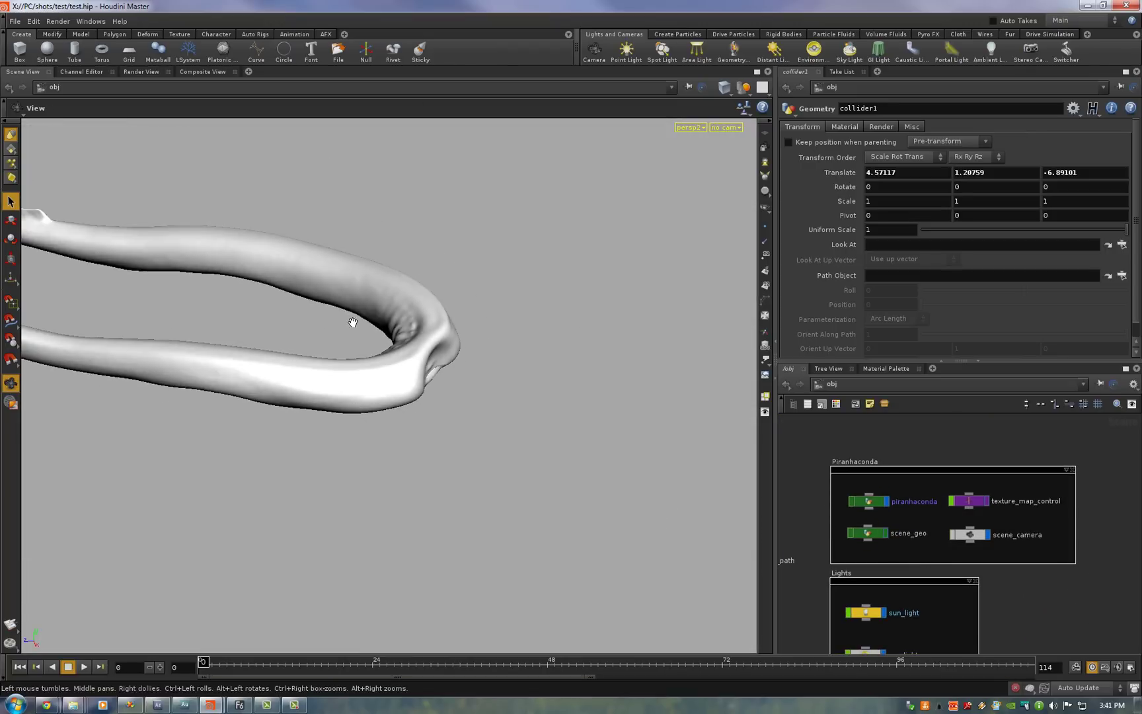
drag(351, 324, 553, 425)
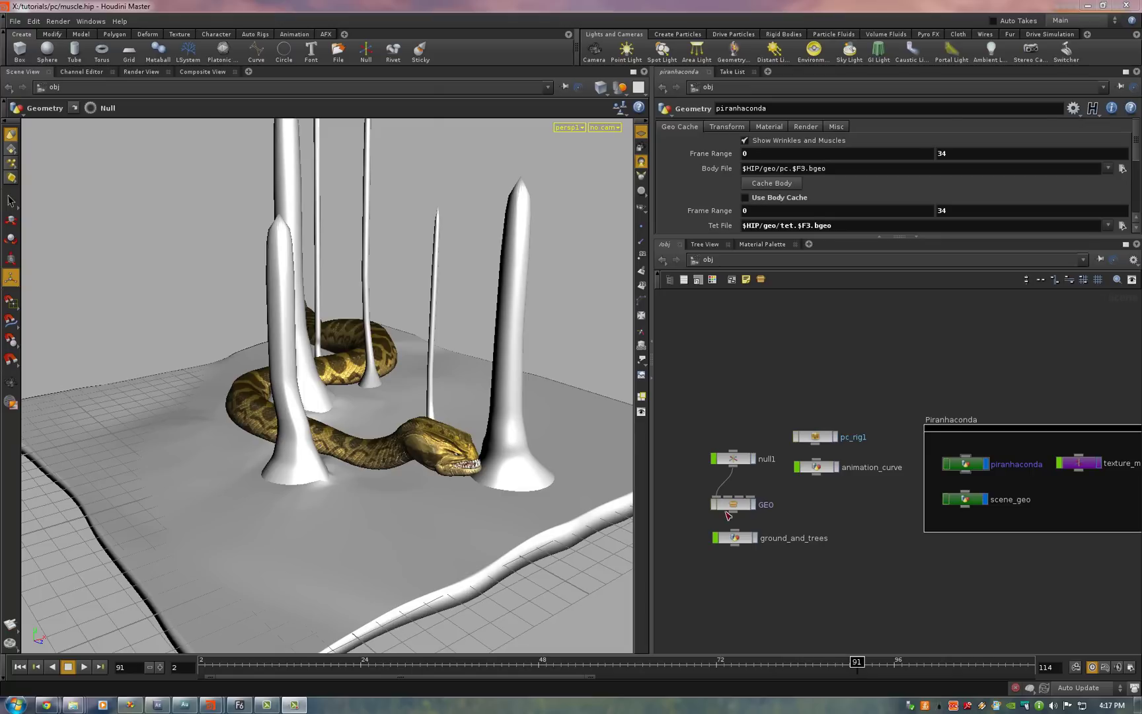
Step: Open the piranhaconda object's network in muscle.hip at the basemesh node group
alt+drag(278, 316, 383, 298)
alt+middle_drag(159, 298, 322, 273)
drag(322, 273, 228, 283)
middle_drag(228, 282, 430, 301)
middle_drag(993, 367, 897, 342)
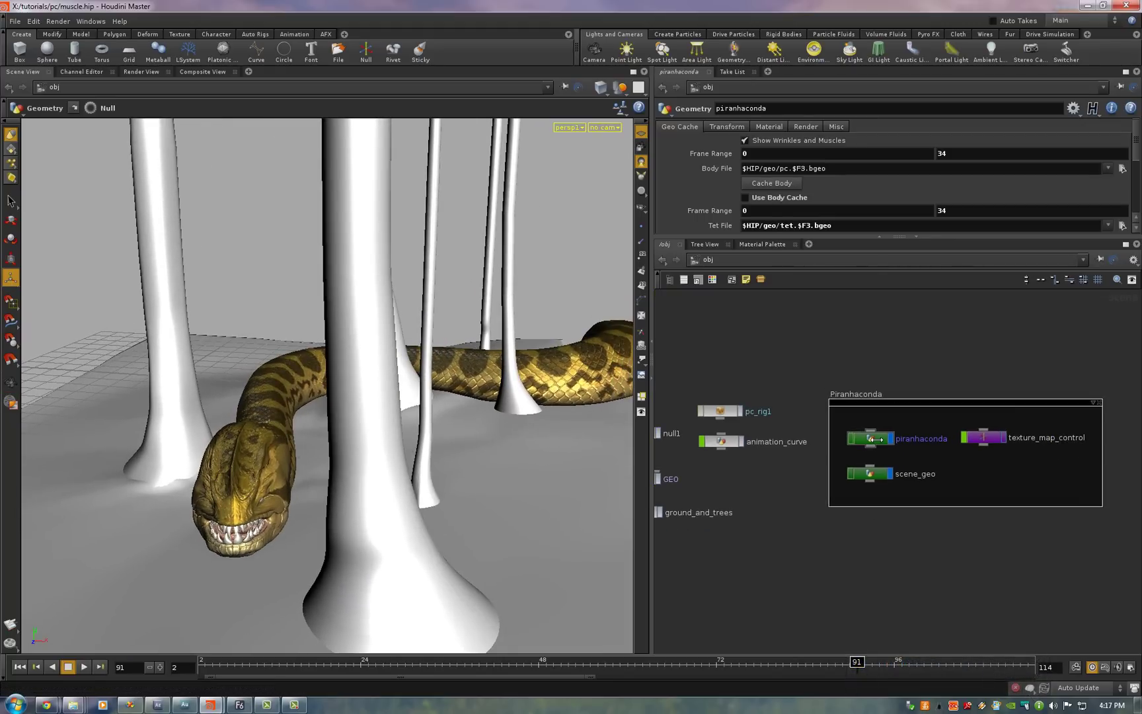
double_click(877, 440)
middle_drag(828, 344, 968, 481)
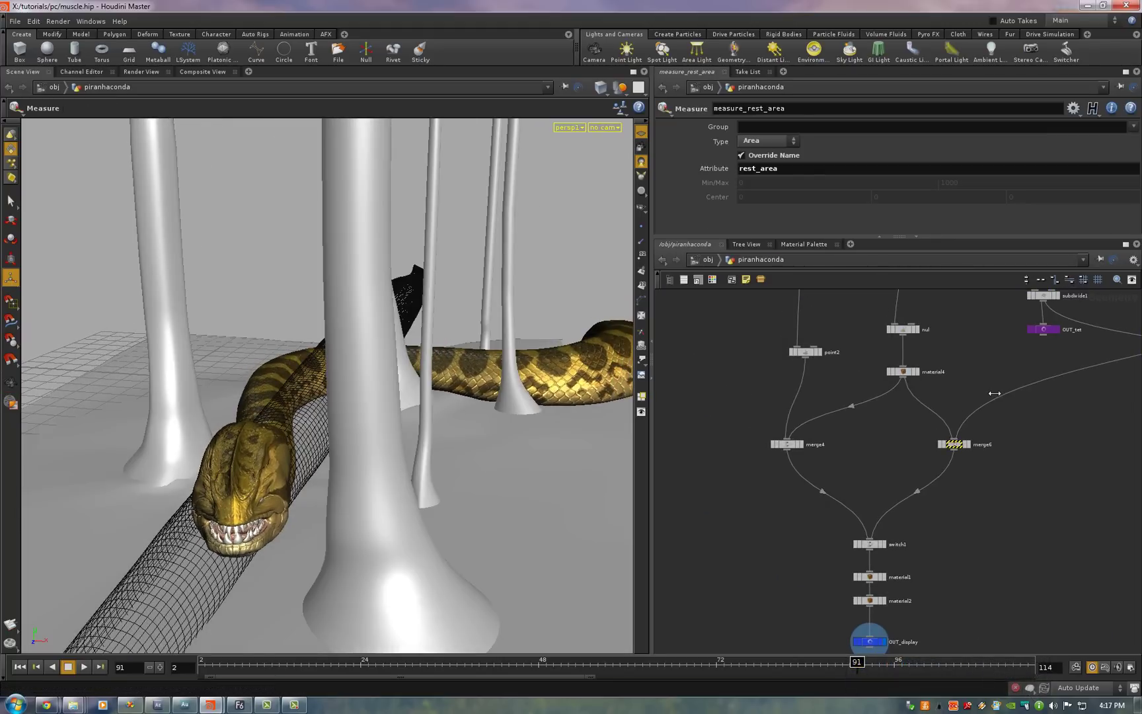
middle_drag(983, 298, 932, 503)
middle_drag(972, 298, 866, 549)
middle_drag(873, 387, 848, 462)
right_drag(848, 461, 870, 490)
middle_drag(891, 515, 834, 370)
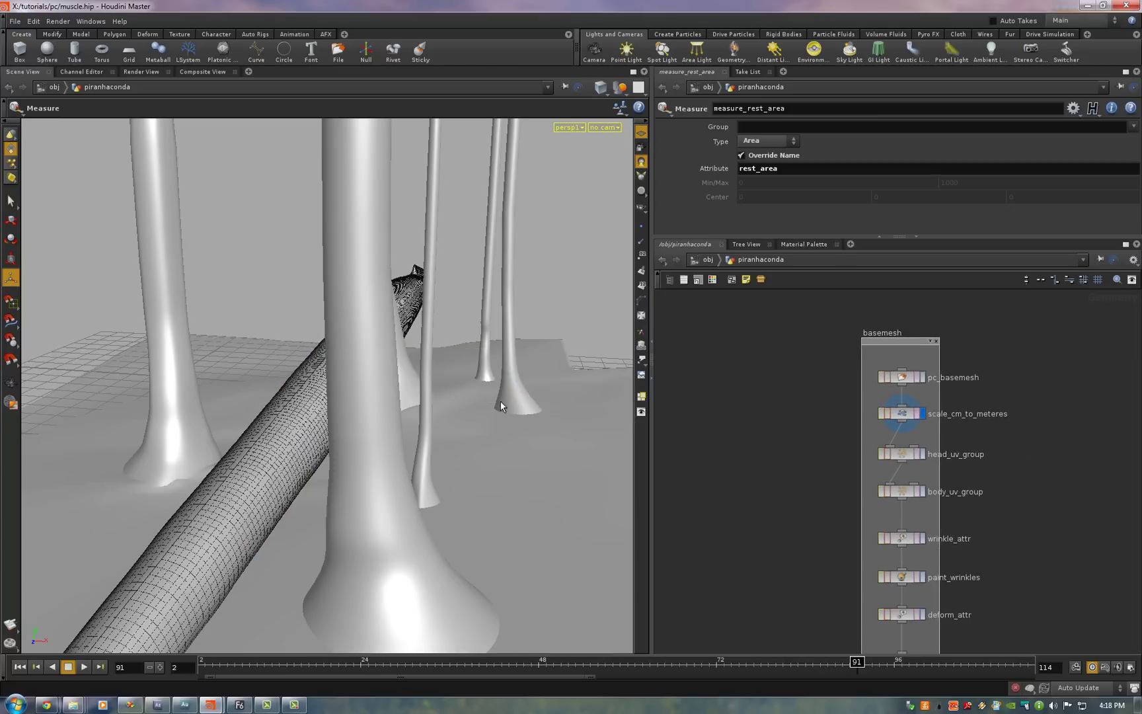
Step: Select the scale_cm_to_meteres transform and examine the snake's base mesh in its rest pose
alt+right_drag(418, 290, 303, 255)
alt+drag(302, 254, 264, 278)
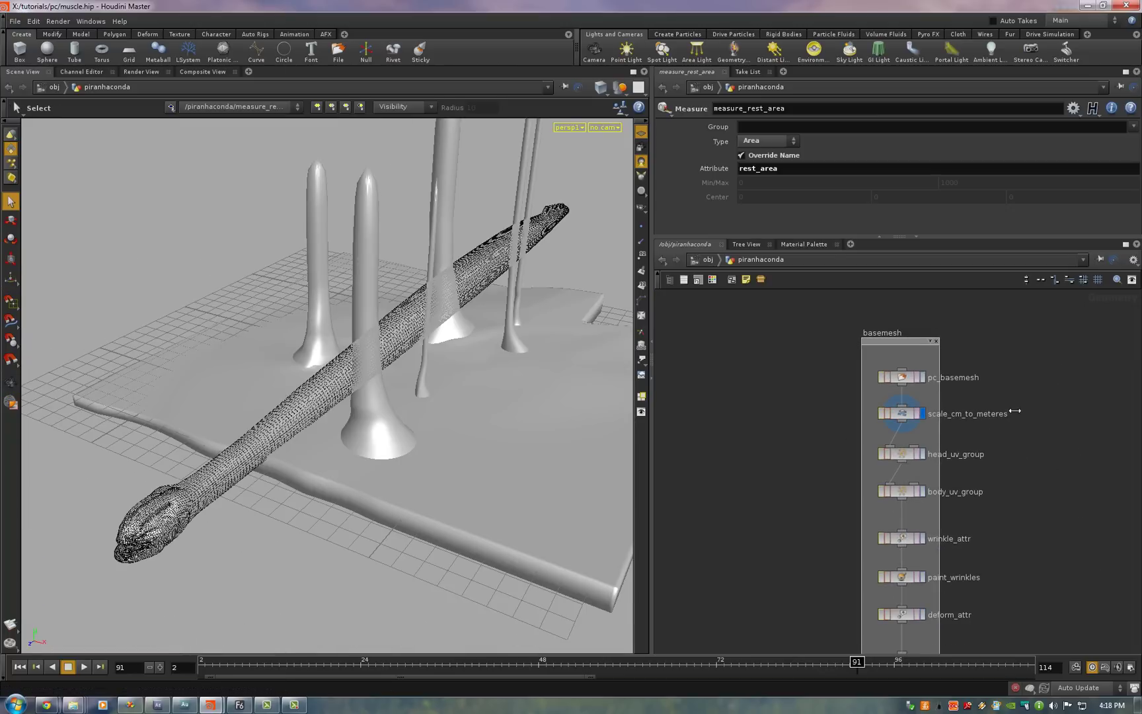
click(901, 411)
key(Escape)
drag(548, 416, 418, 405)
right_drag(418, 405, 477, 404)
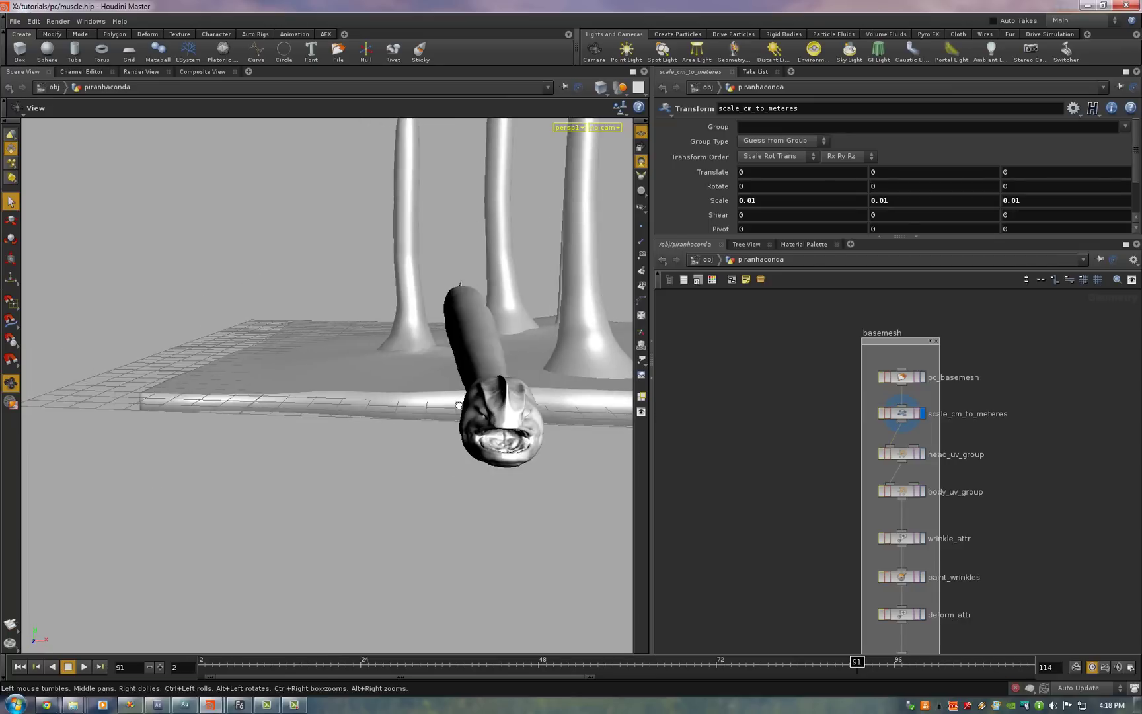
drag(458, 405, 473, 402)
middle_drag(473, 402, 442, 413)
Step: Display the head_uv_group node and examine its head primitives on the base mesh
click(921, 454)
click(910, 451)
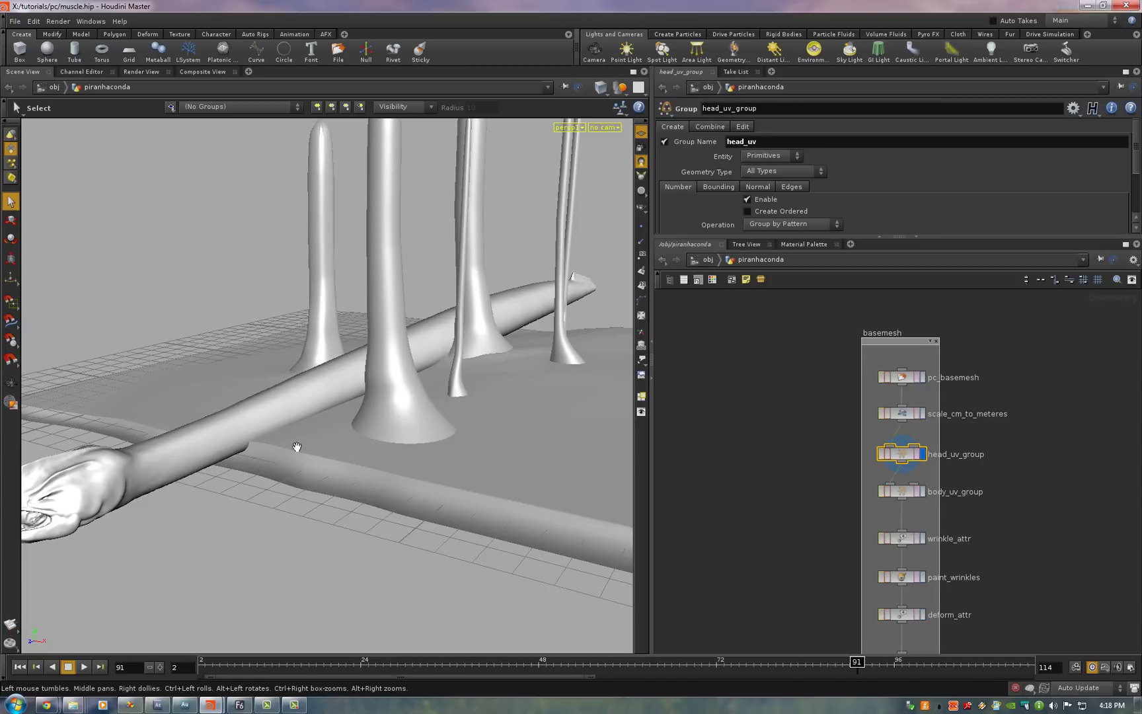
alt+drag(324, 441, 359, 429)
key(Return)
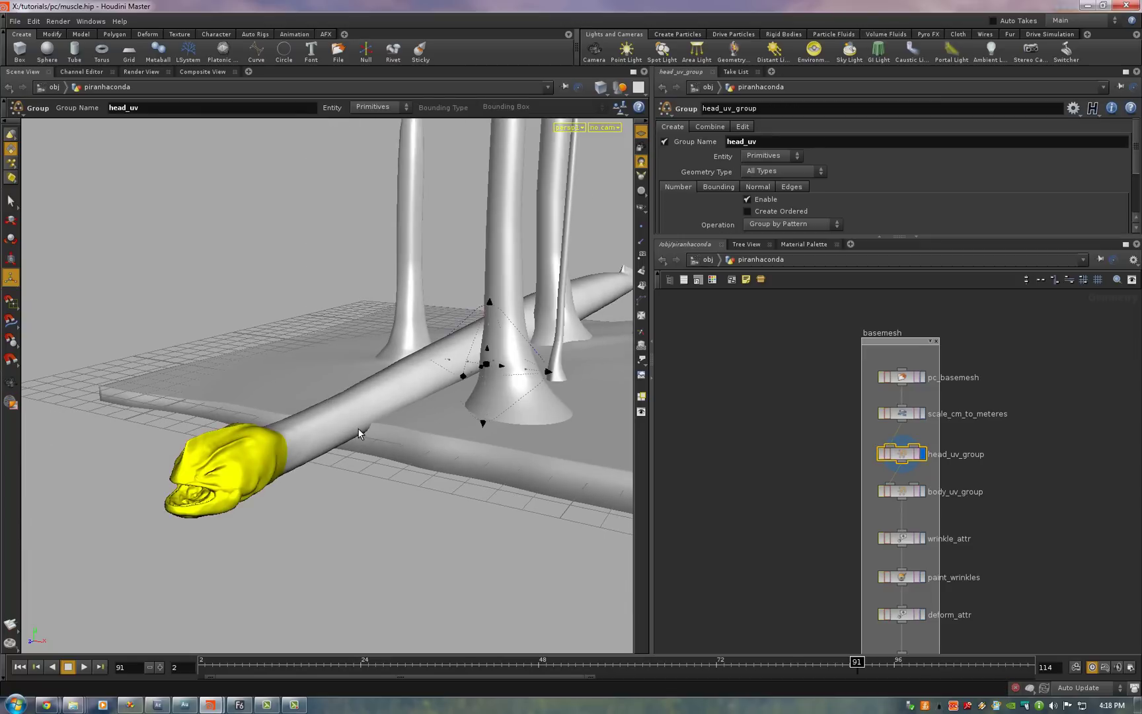
Step: Display the body_uv_group node and examine its primitives along the whole body
click(923, 490)
click(902, 494)
alt+drag(354, 375, 375, 369)
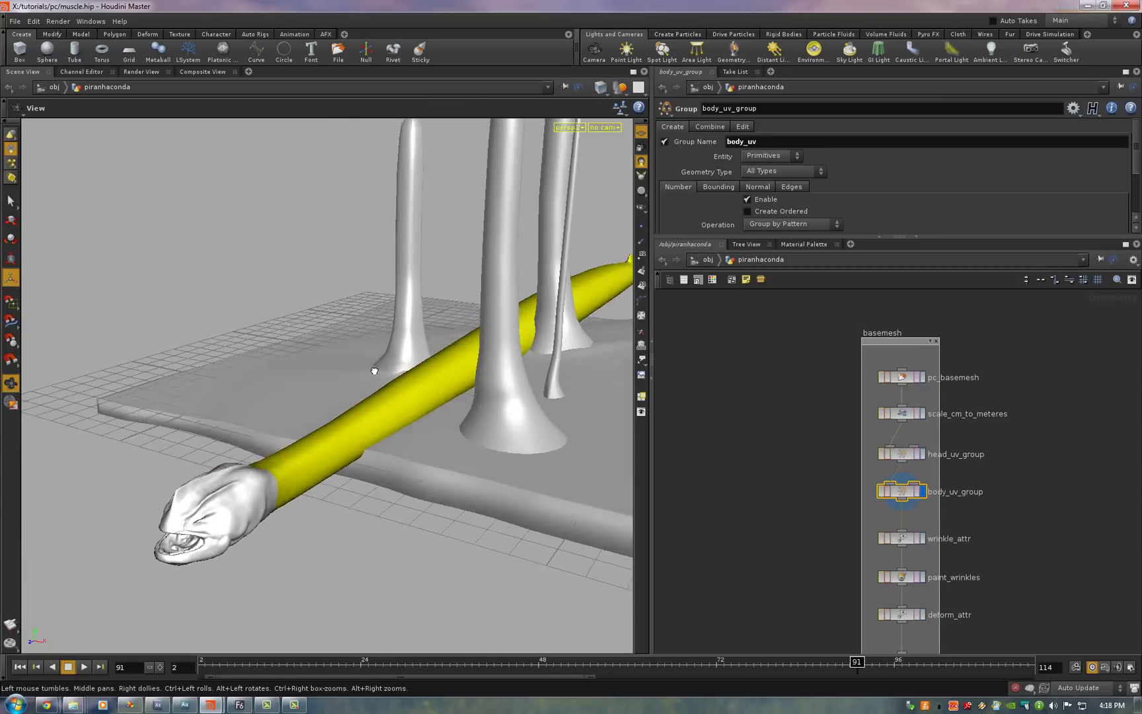
alt+right_drag(375, 370, 273, 362)
alt+drag(273, 362, 382, 378)
key(Return)
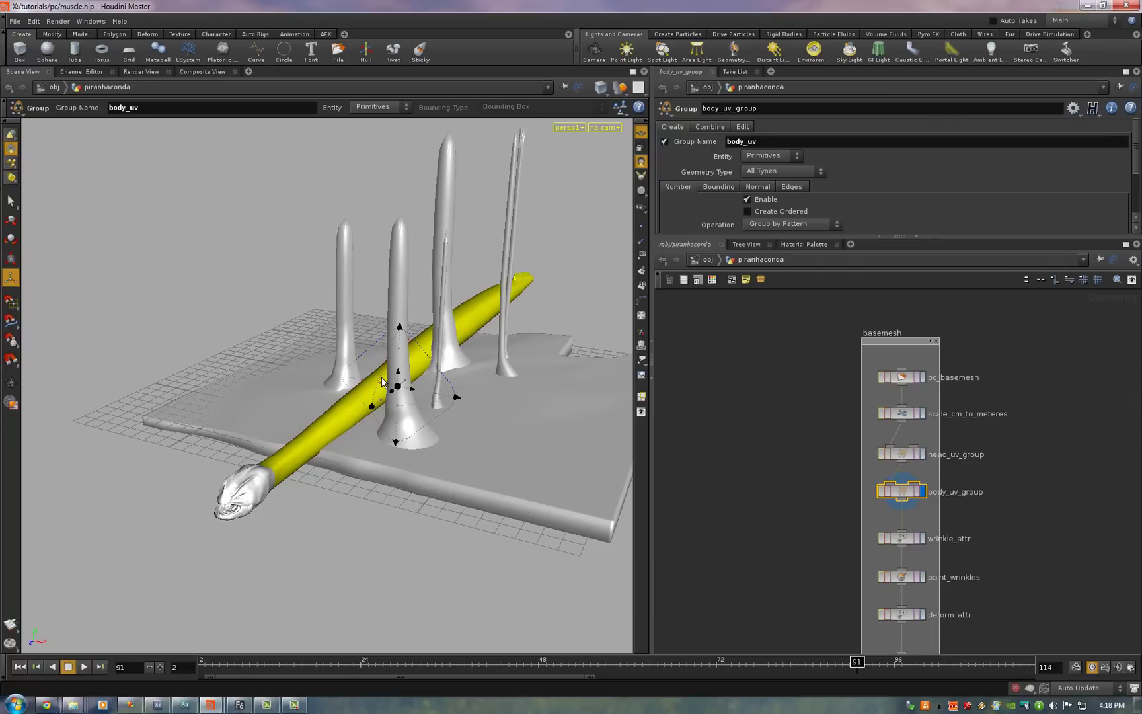
Step: Inspect the wrinkle_attr node and display the paint_wrinkles map on the base mesh
middle_drag(1029, 604, 1013, 498)
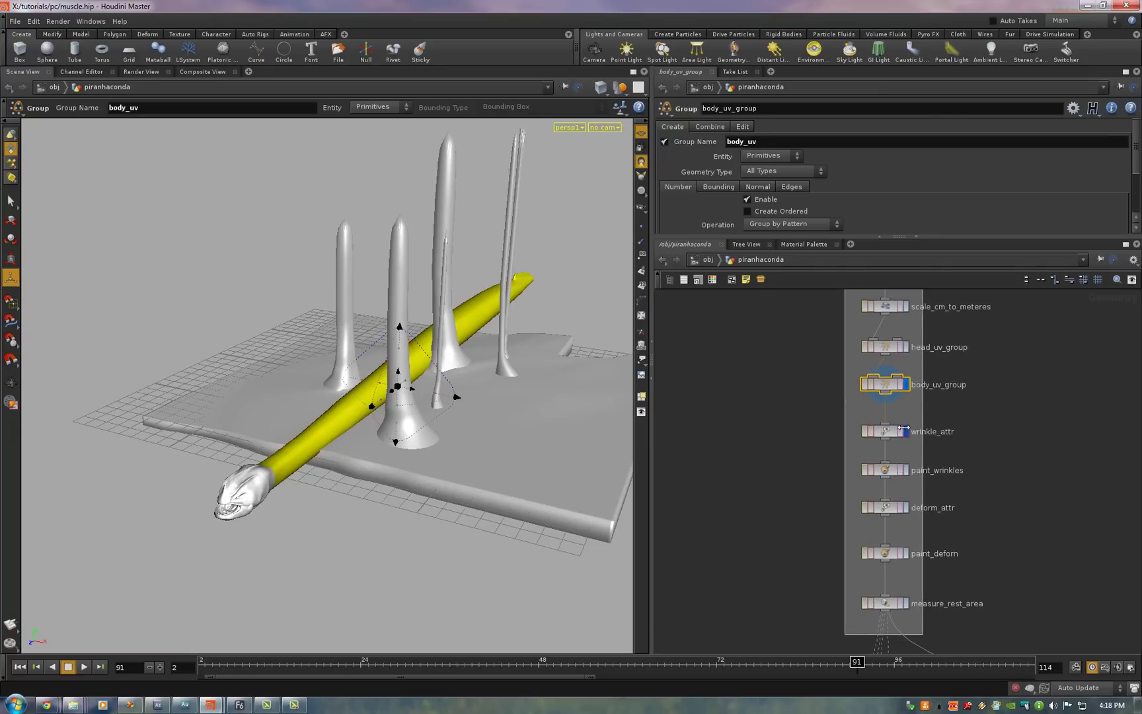
click(885, 430)
click(901, 470)
click(895, 472)
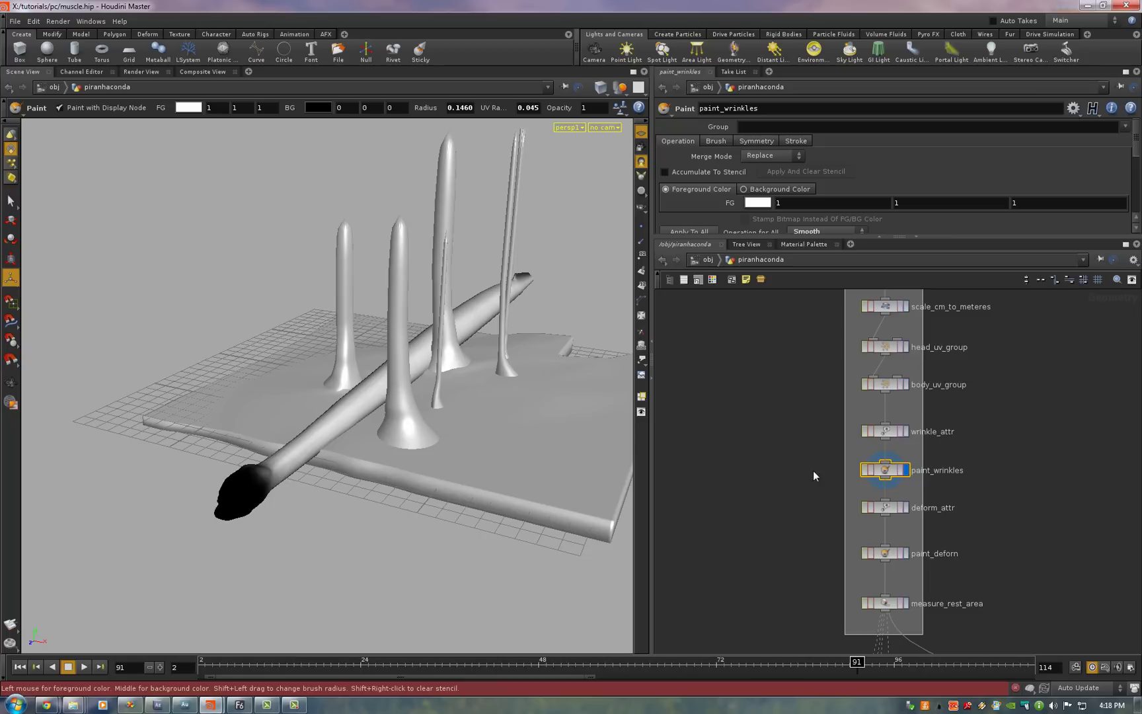
Step: Display deform_attr and the paint_deform map, and examine the painted areas at the head and tail
click(904, 508)
click(904, 553)
click(883, 553)
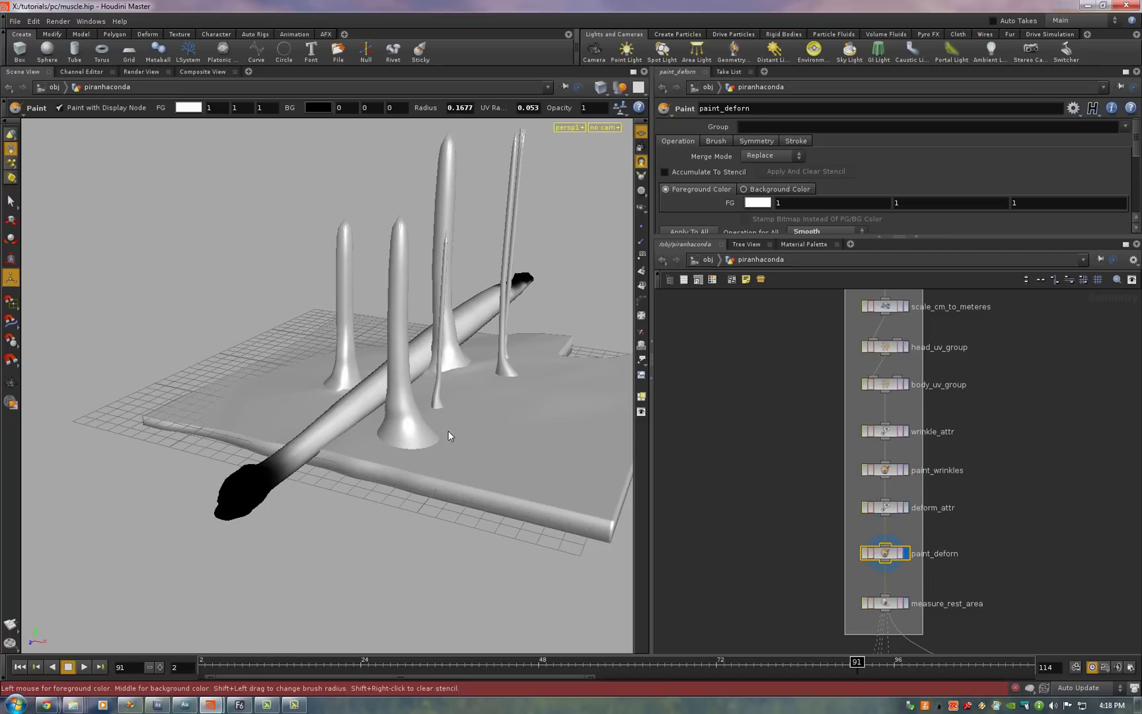
key(Escape)
mouse_move(499, 331)
mouse_down()
mouse_move(413, 342)
mouse_move(351, 311)
mouse_up()
drag(278, 334, 440, 344)
mouse_move(182, 337)
mouse_down()
mouse_move(273, 361)
mouse_move(436, 357)
mouse_move(384, 400)
mouse_up()
right_drag(384, 400, 464, 396)
drag(464, 396, 494, 405)
middle_drag(992, 602, 990, 504)
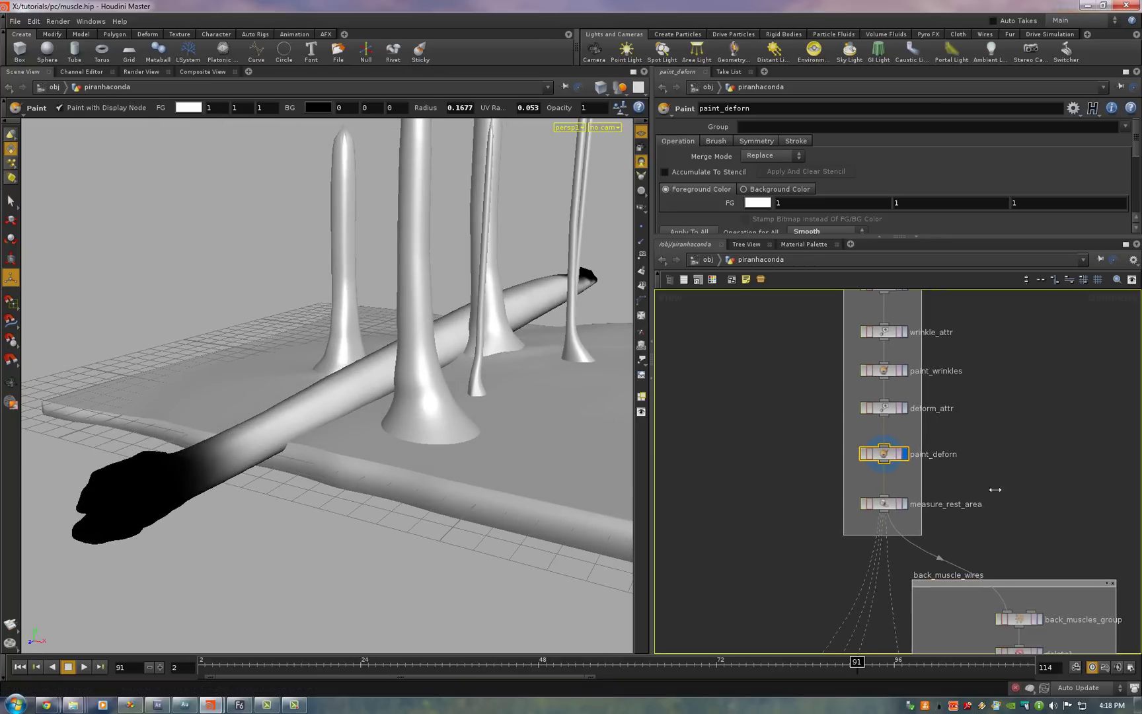
Step: Display the measure_rest_area node and examine its area settings and the rest mesh
click(903, 504)
click(885, 505)
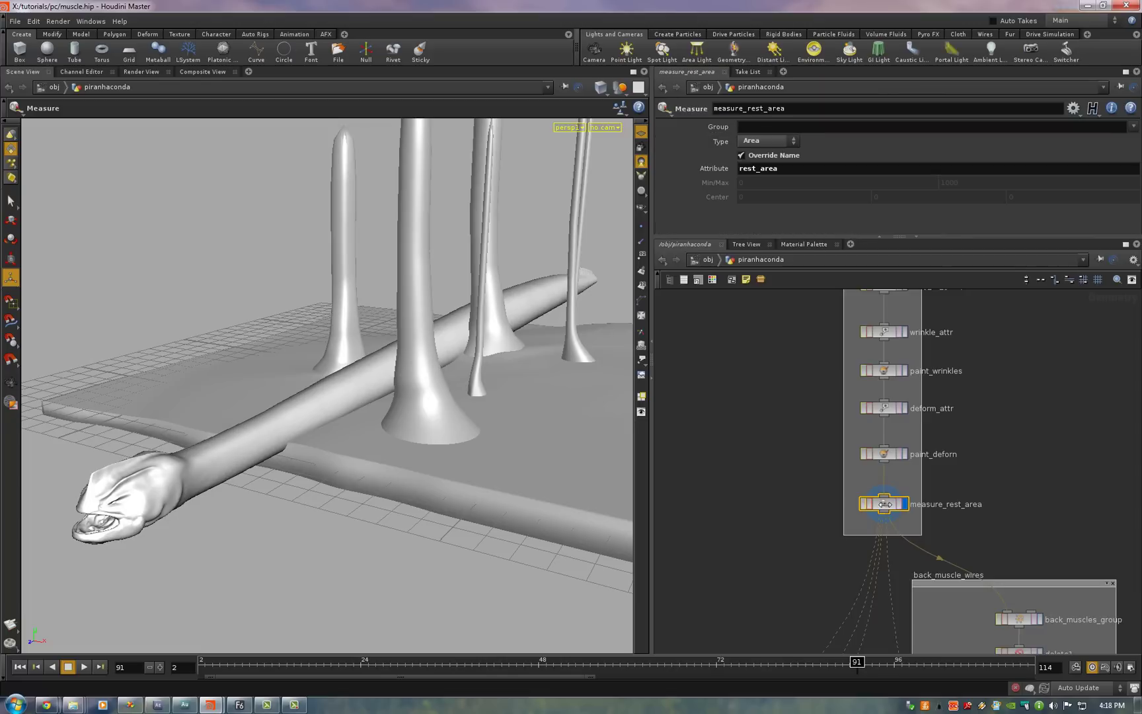
drag(540, 299, 515, 362)
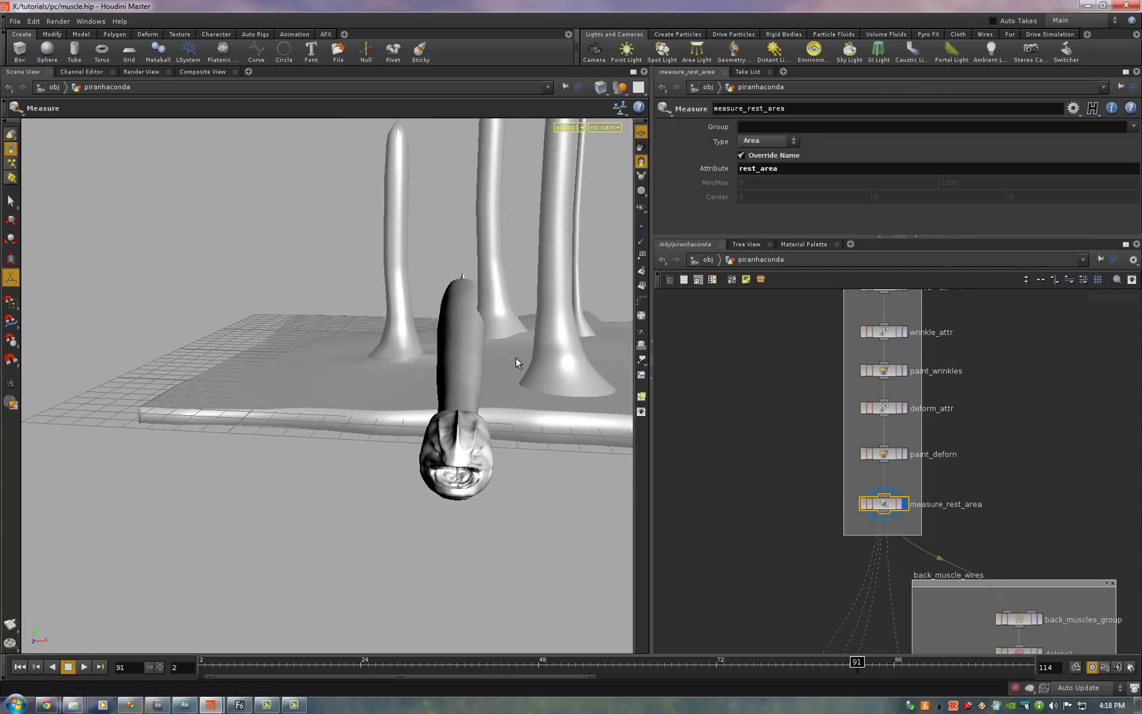
Step: Display the object_merge1 node and examine the imported animated snake from another angle
middle_drag(1089, 640, 1031, 412)
middle_drag(727, 460, 851, 380)
middle_drag(877, 447, 866, 414)
click(767, 414)
click(747, 414)
drag(527, 270, 403, 329)
Step: Step the display through copy_attrs, copy_uv_groups and rest_po_sition below the merged snake
middle_drag(887, 527, 857, 458)
click(757, 443)
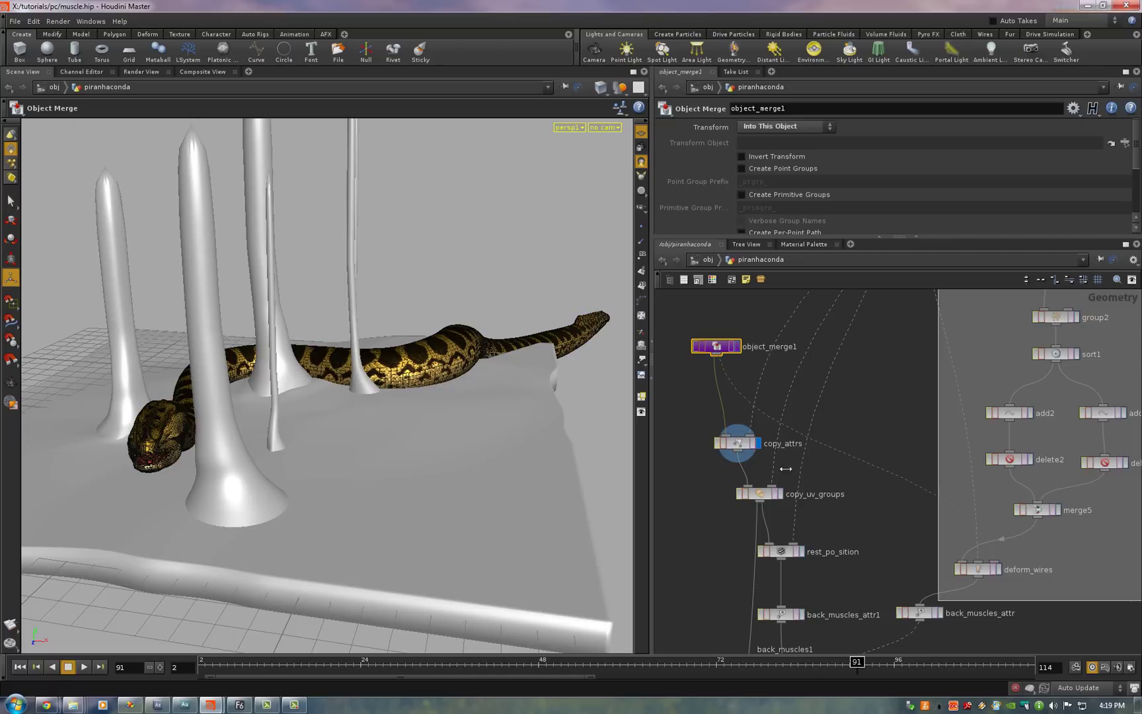
click(780, 493)
middle_drag(800, 550, 811, 499)
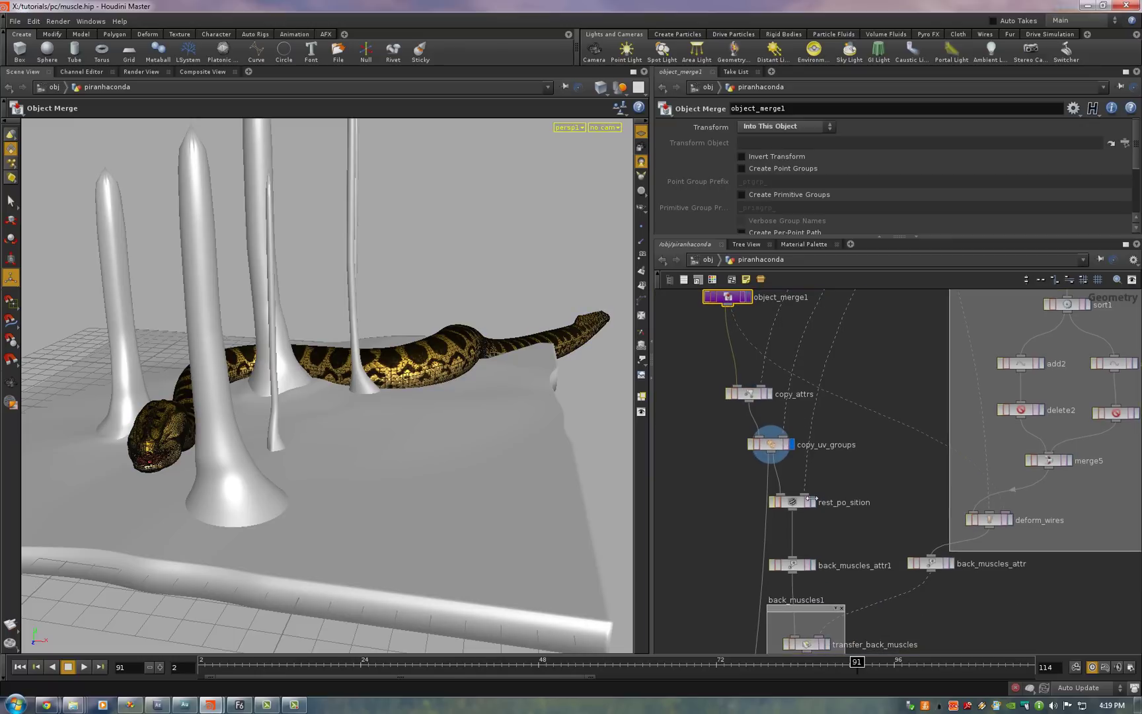
click(810, 502)
Step: Display the back_muscles_attr1 node and inspect its attribute settings
middle_drag(867, 531, 864, 452)
click(815, 478)
click(799, 480)
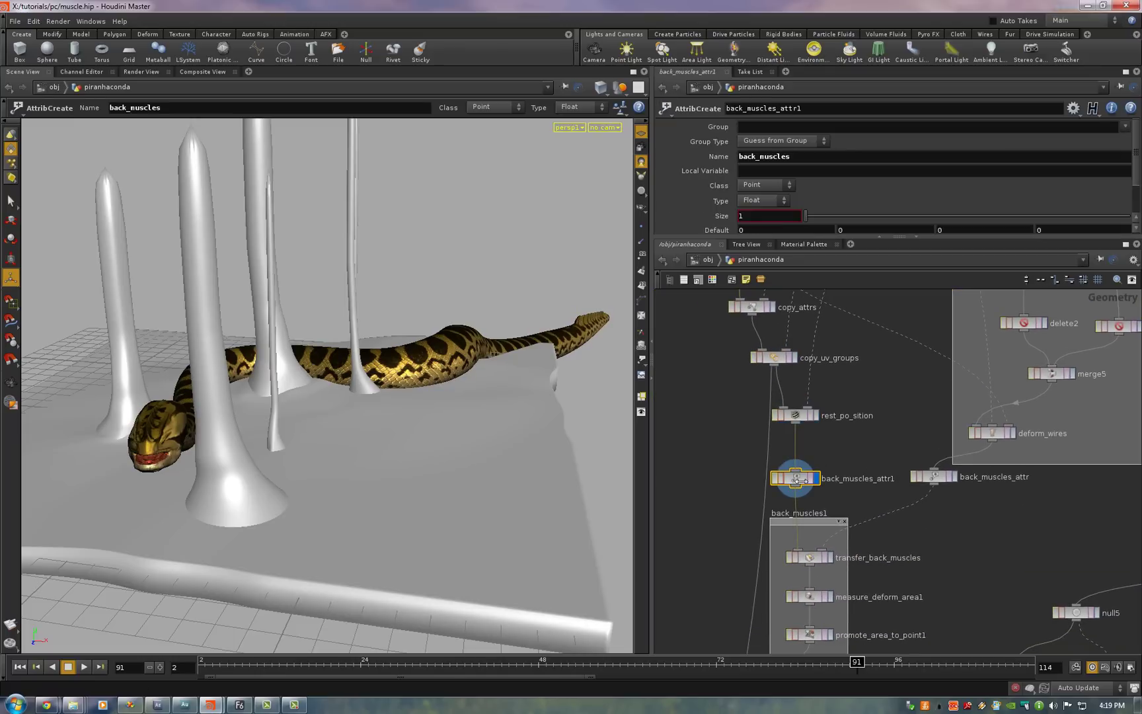
Step: Step through back_muscles_group and delete1 in the back_muscle_wires network box, with points shown in the viewport
mouse_move(859, 431)
middle_down()
mouse_move(1091, 498)
mouse_move(1066, 445)
middle_up()
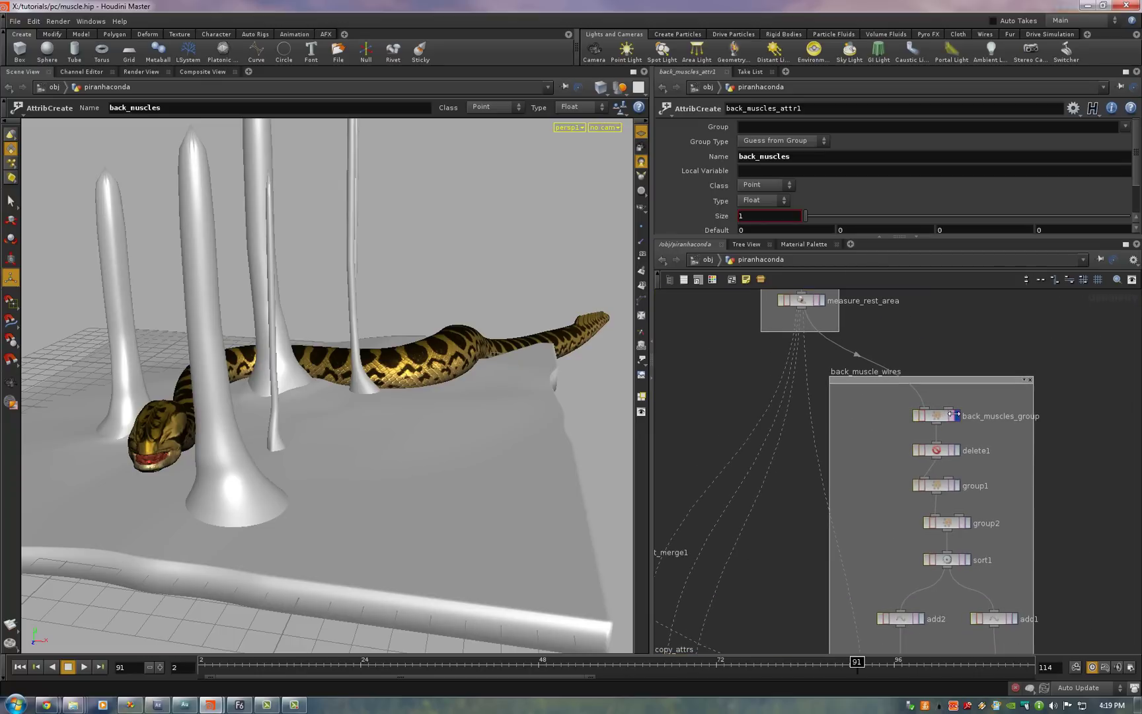
click(956, 415)
drag(311, 377, 401, 382)
click(956, 450)
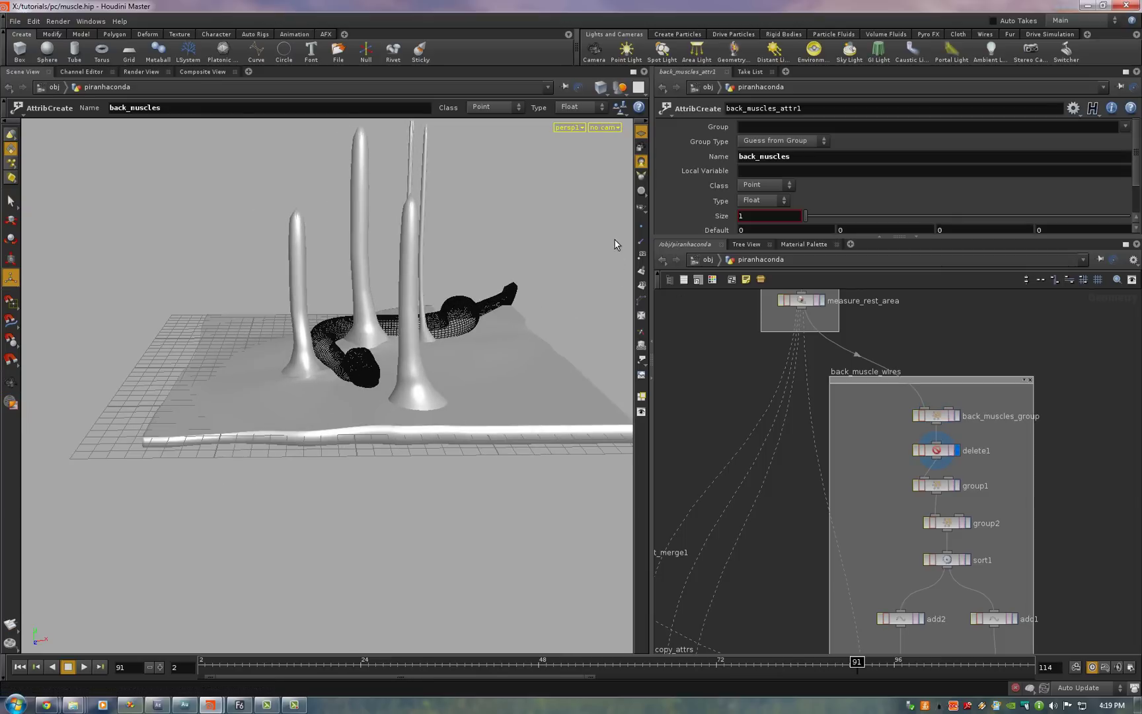
click(640, 227)
alt+drag(498, 301, 489, 298)
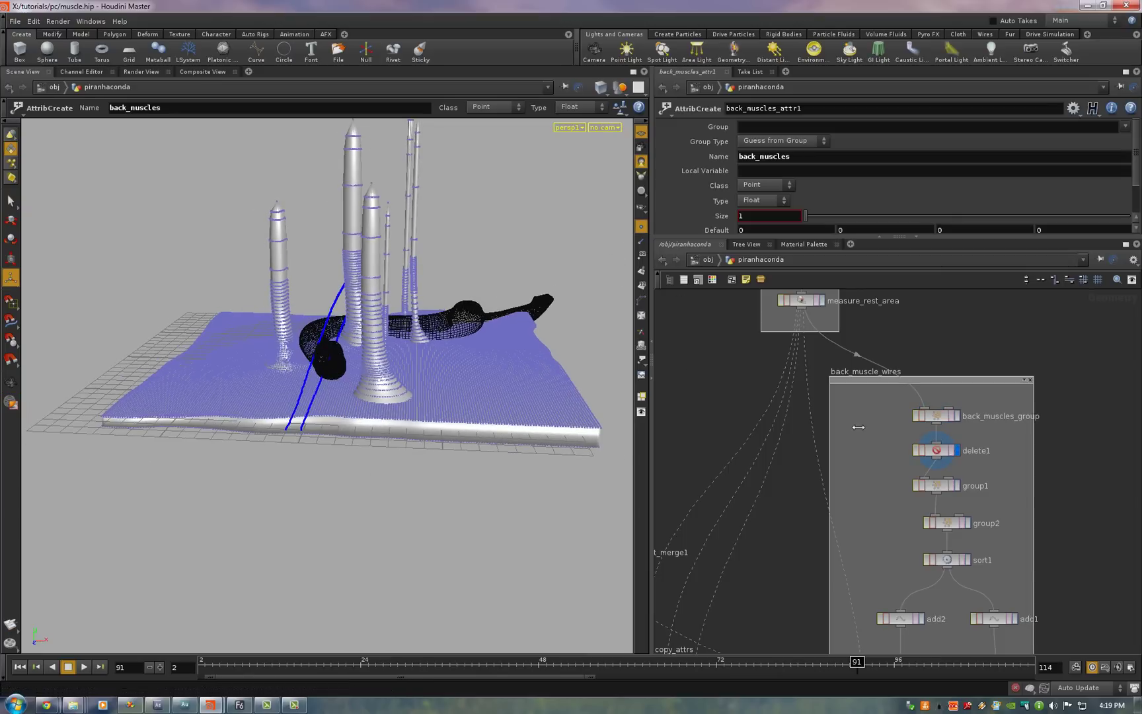
Step: Display the two wire delete nodes and deform_wires, and examine how the wires follow the snake's body
middle_drag(1076, 544, 1053, 400)
click(896, 520)
click(992, 524)
middle_drag(896, 625, 909, 549)
click(878, 554)
alt+right_drag(314, 342, 474, 327)
alt+drag(474, 327, 262, 365)
alt+right_drag(263, 365, 298, 373)
alt+drag(298, 373, 479, 390)
Step: Display the back_muscles_attr node, inspect its attribute settings and examine the isolated back wires
middle_drag(912, 622, 1018, 509)
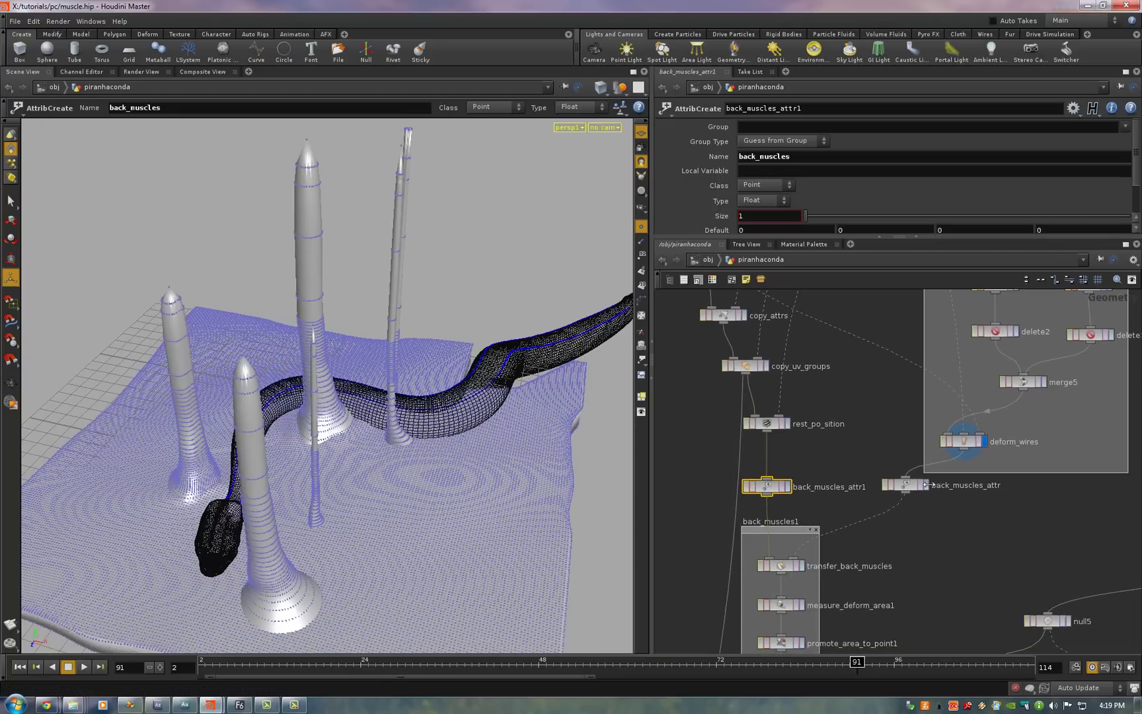
click(925, 484)
click(899, 484)
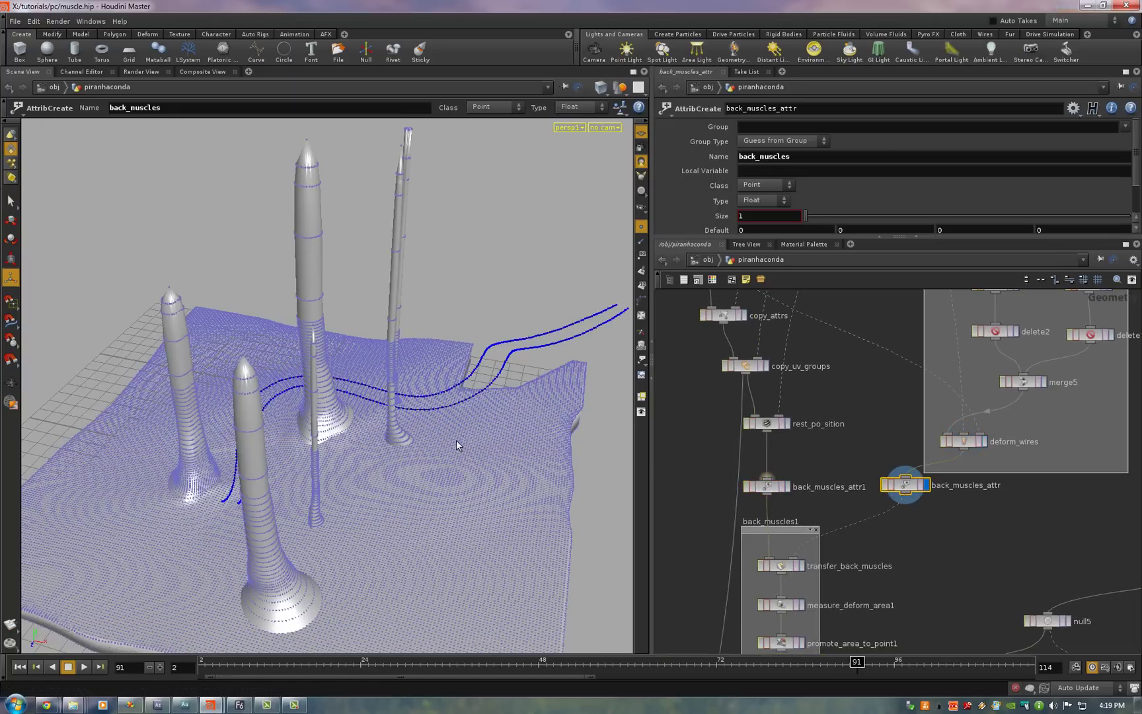
alt+drag(317, 444, 421, 423)
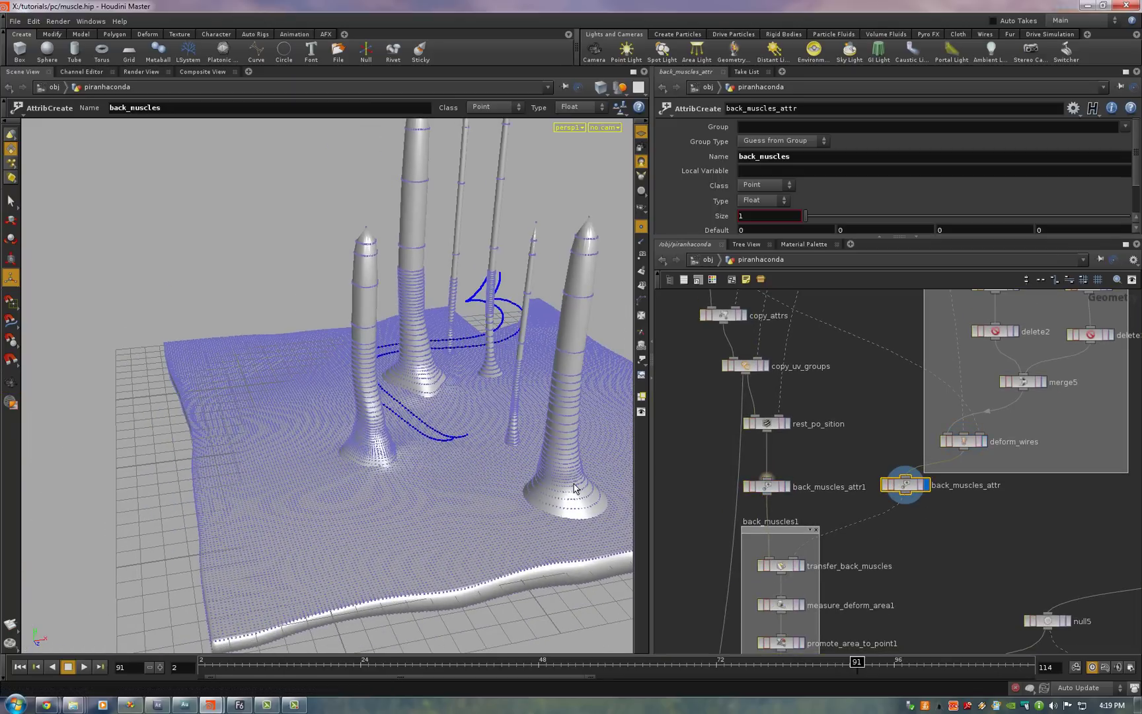
Step: Display the transfer_back_muscles node and inspect its transfer conditions on the snake
click(880, 559)
click(801, 566)
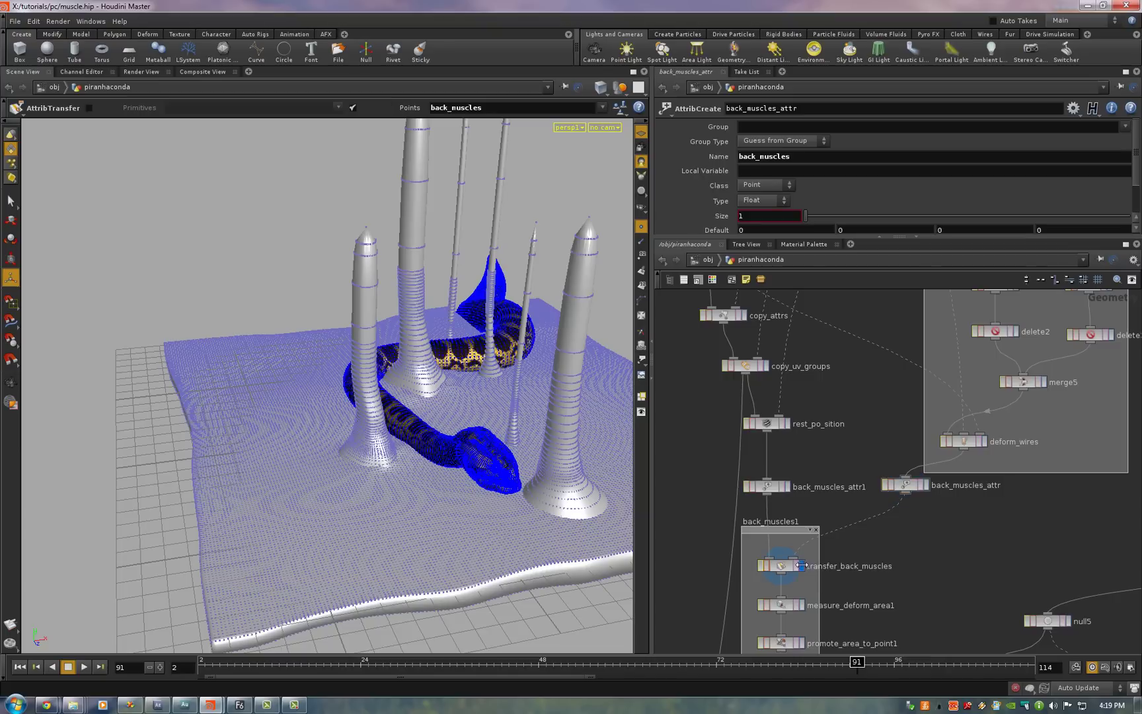
click(783, 566)
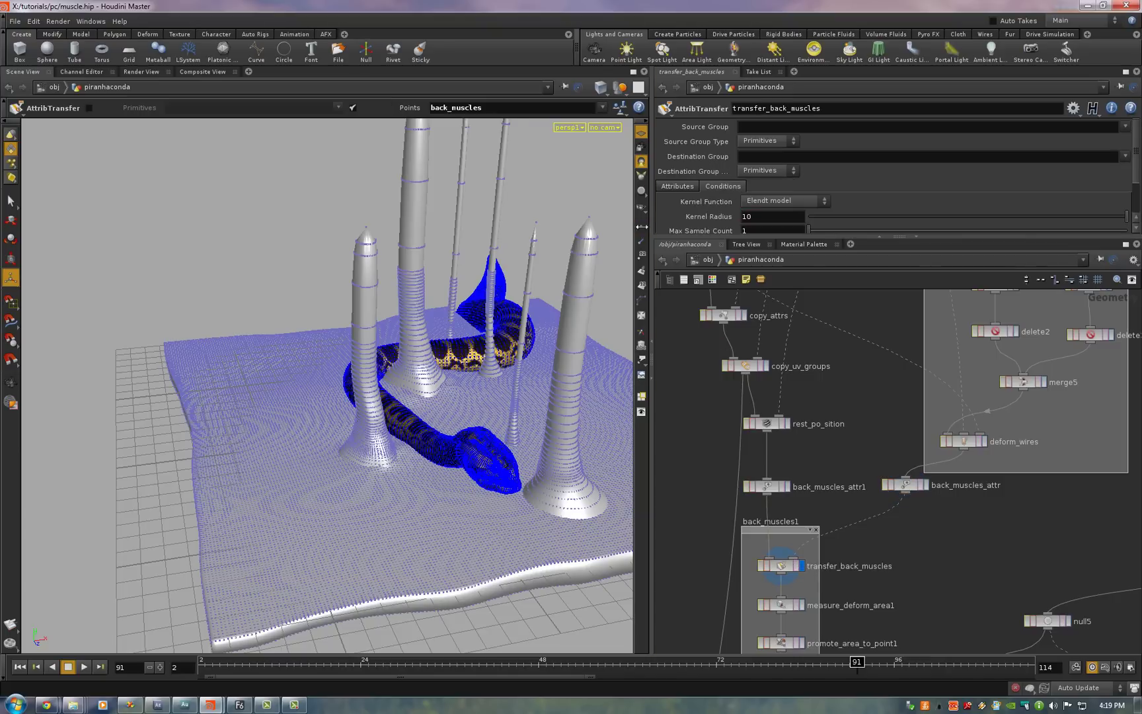
alt+drag(615, 398, 387, 381)
Step: Display measure_deform_area1 and promote_area_to_point1 in the back_muscles1 network box
middle_drag(802, 617, 825, 473)
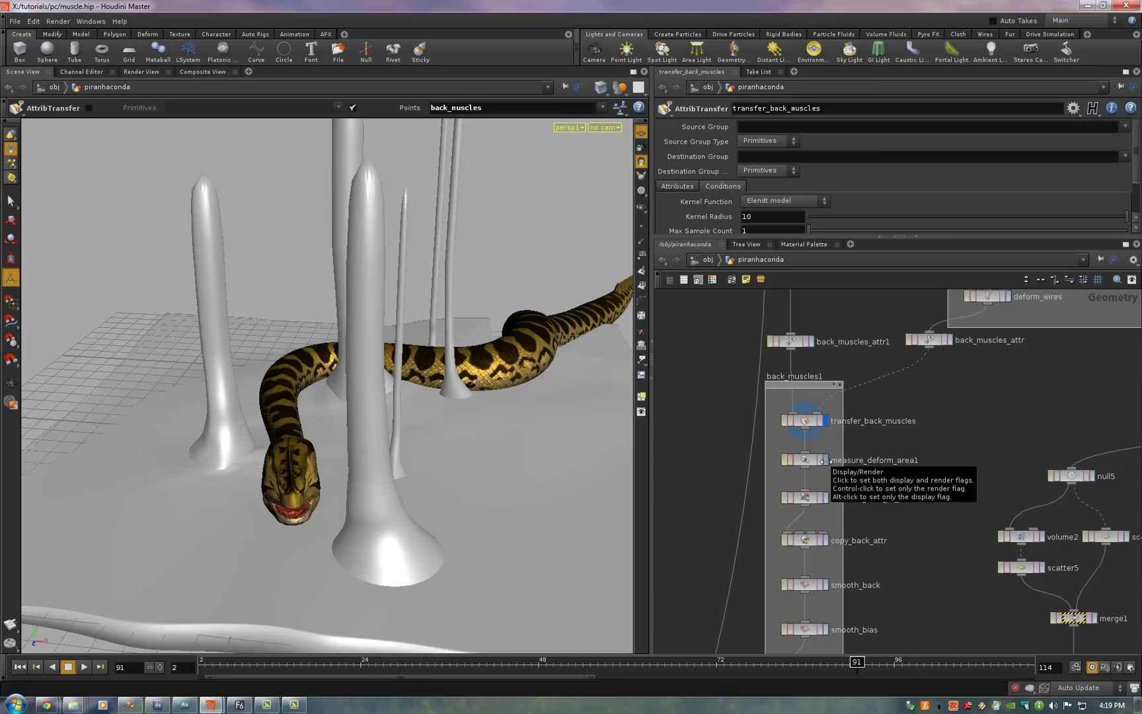
click(825, 460)
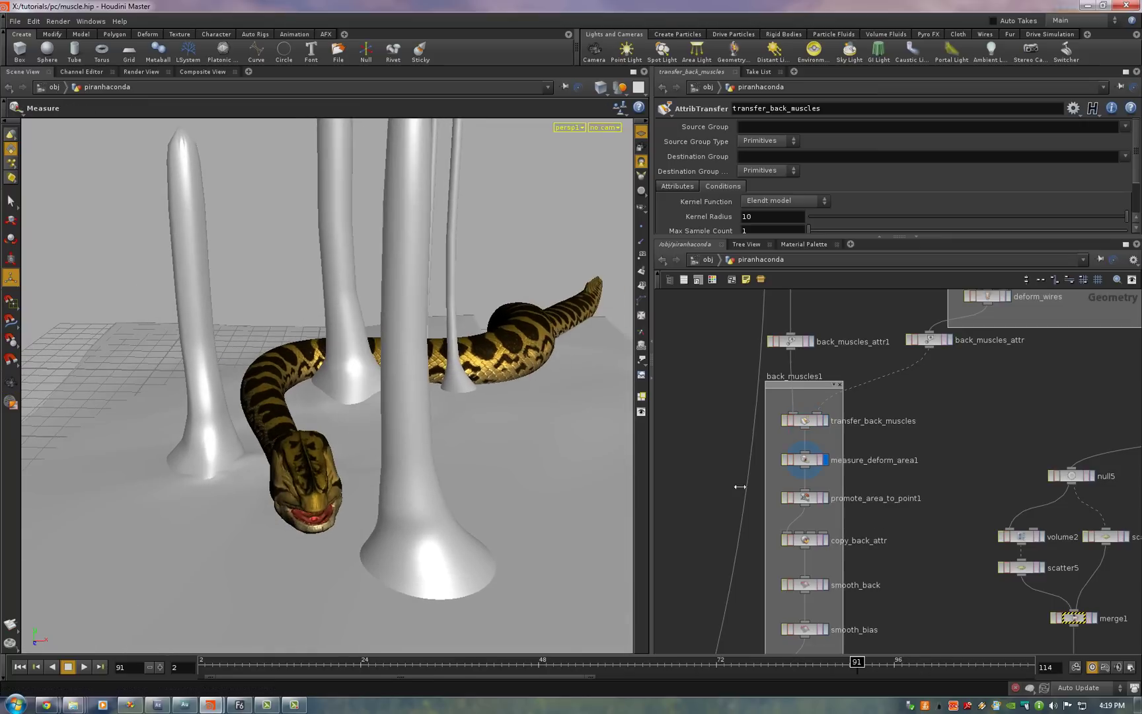
click(825, 497)
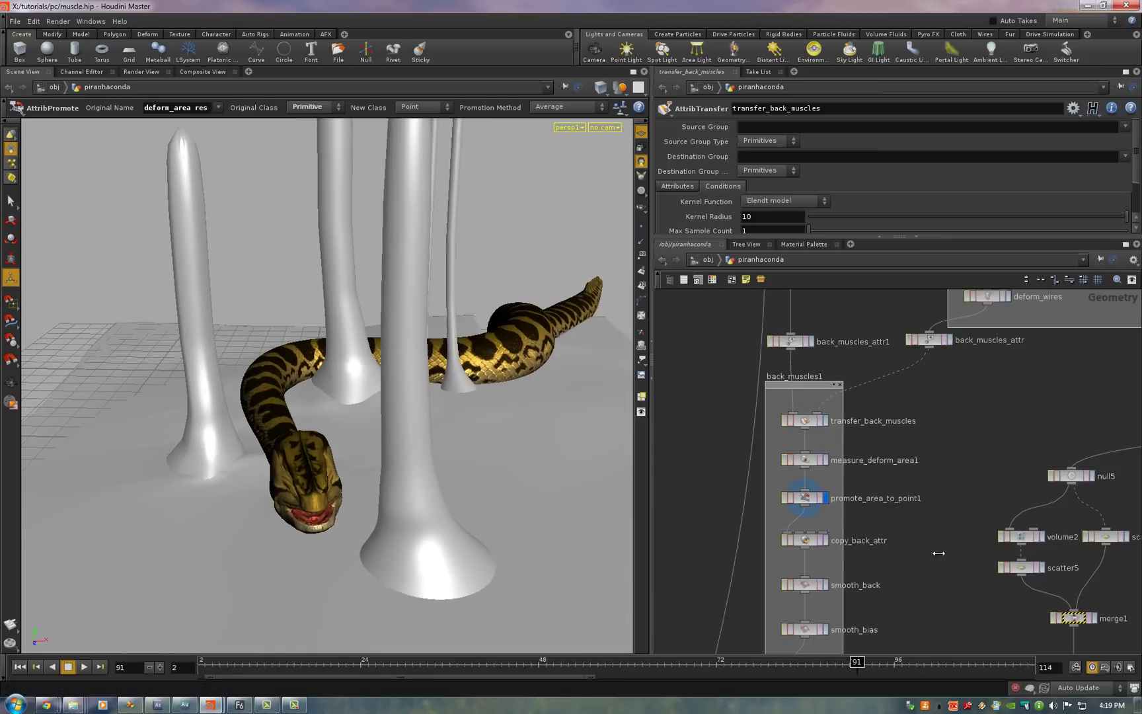
Step: Open the copy_back_attr VOP network and inspect its rest_area and deform_area parameters and the two bias attribute outputs
middle_drag(938, 555, 922, 500)
click(799, 485)
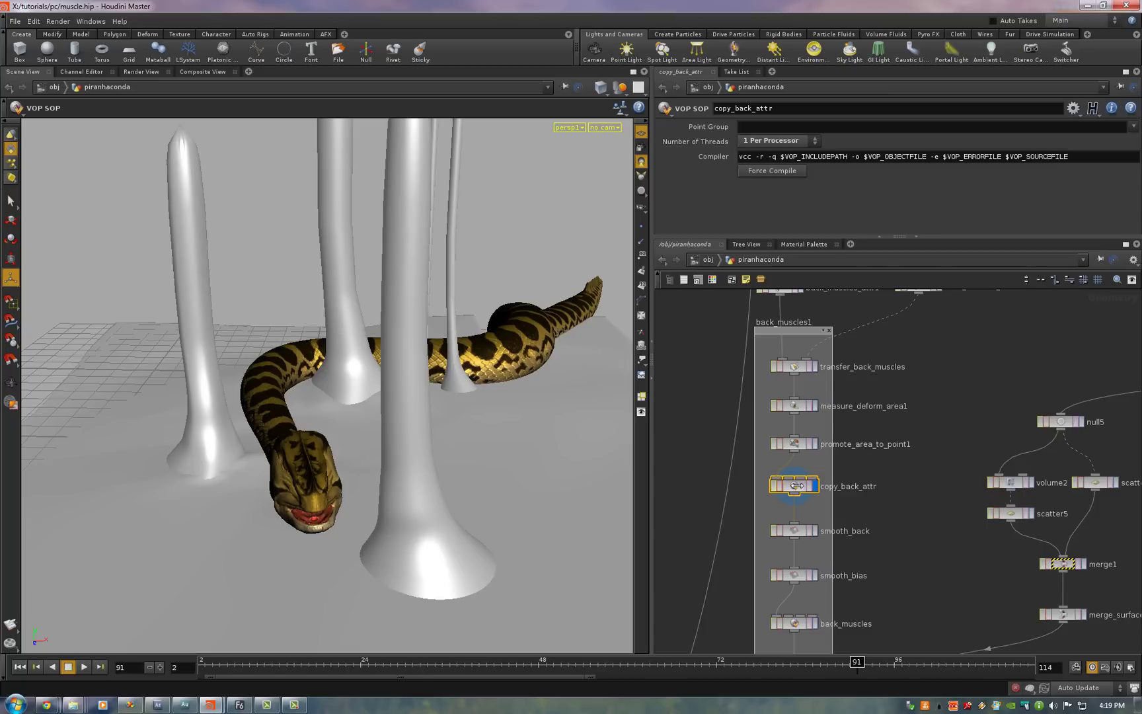
double_click(796, 486)
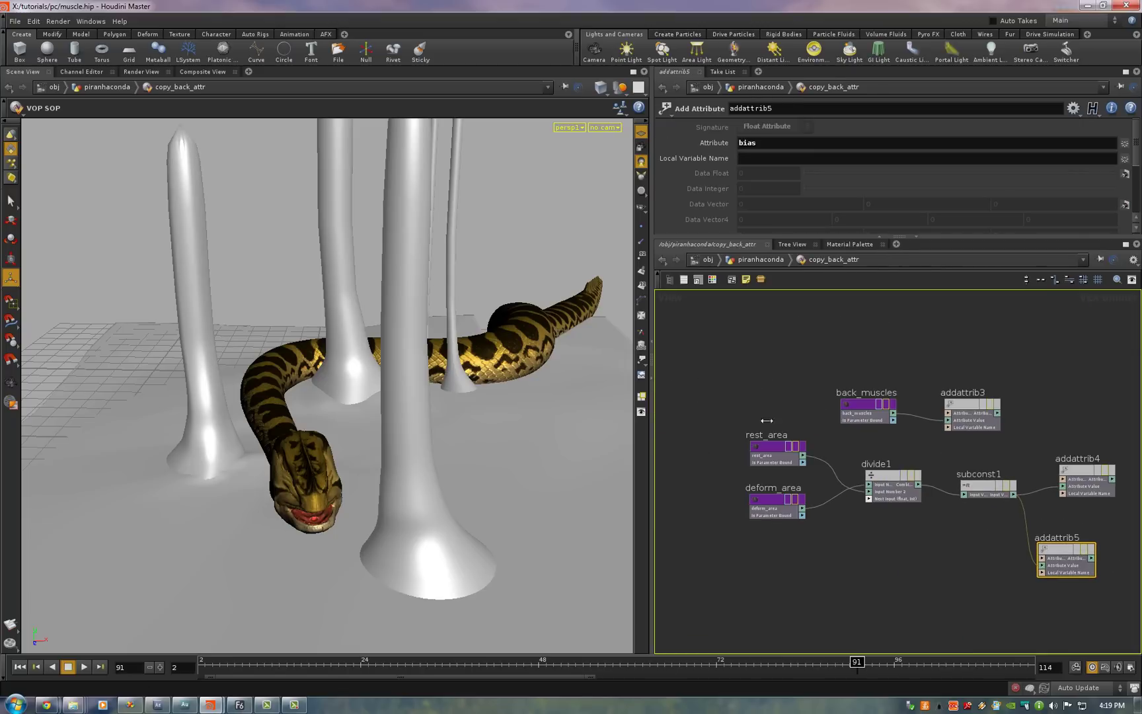
click(778, 459)
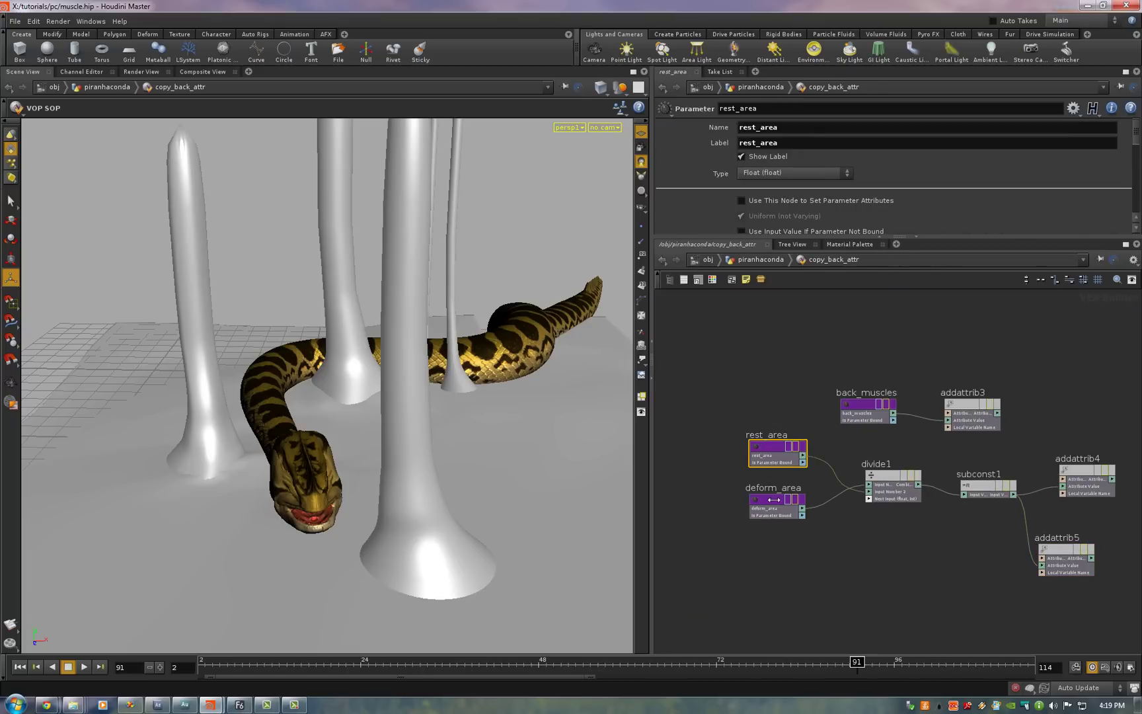
click(774, 501)
middle_drag(880, 541, 830, 513)
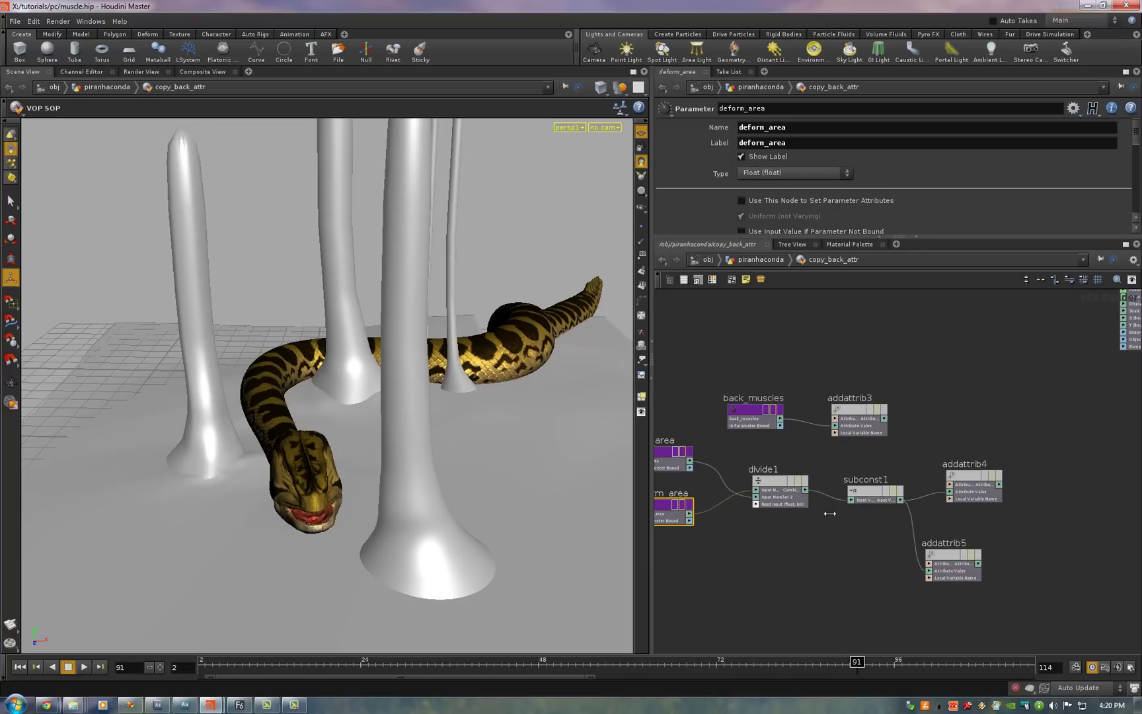
click(968, 474)
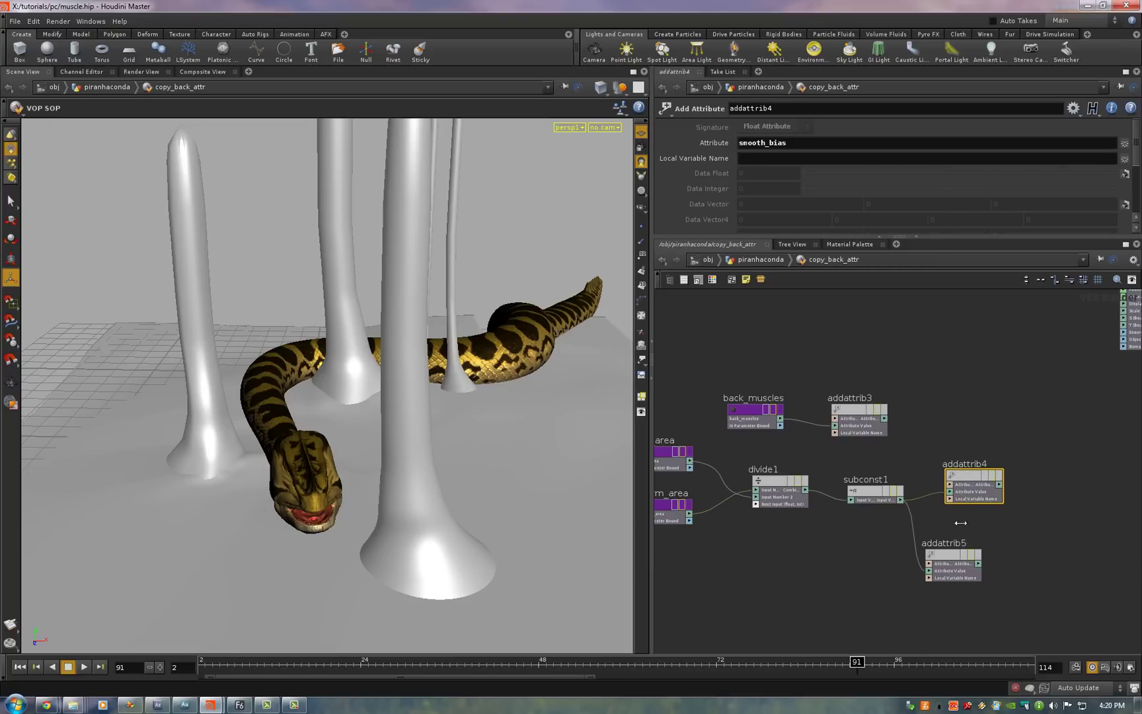
click(959, 562)
Step: Return to the piranhaconda network and inspect the smooth_back and smooth_bias settings
click(761, 259)
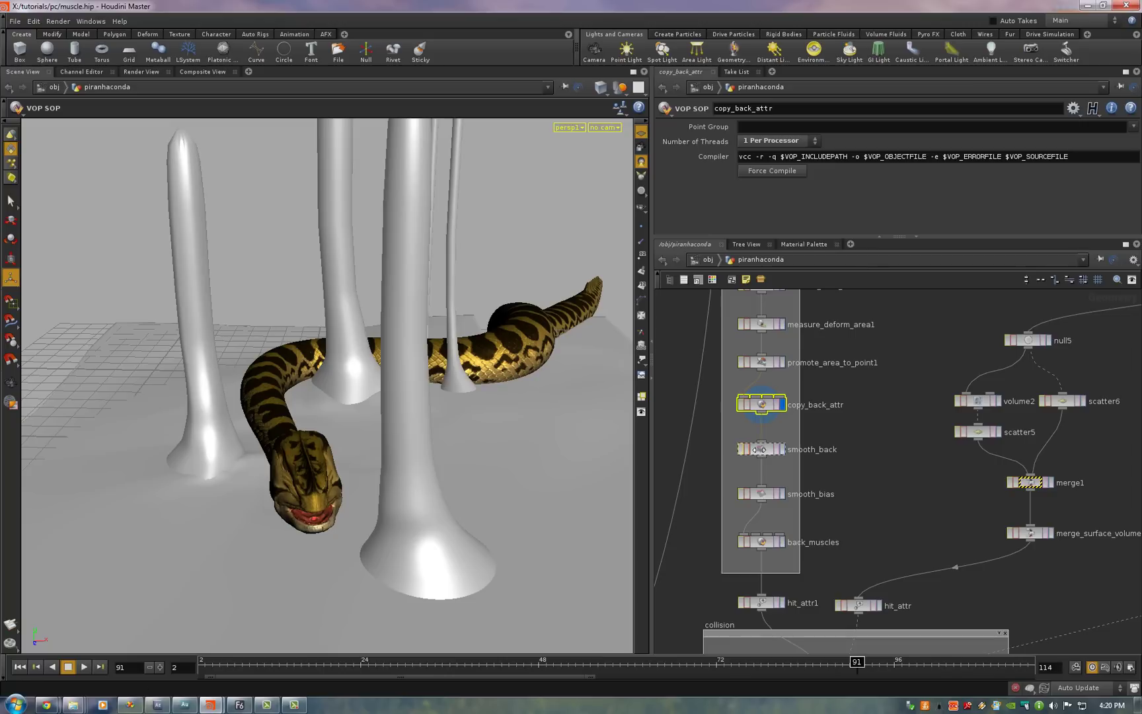
click(760, 450)
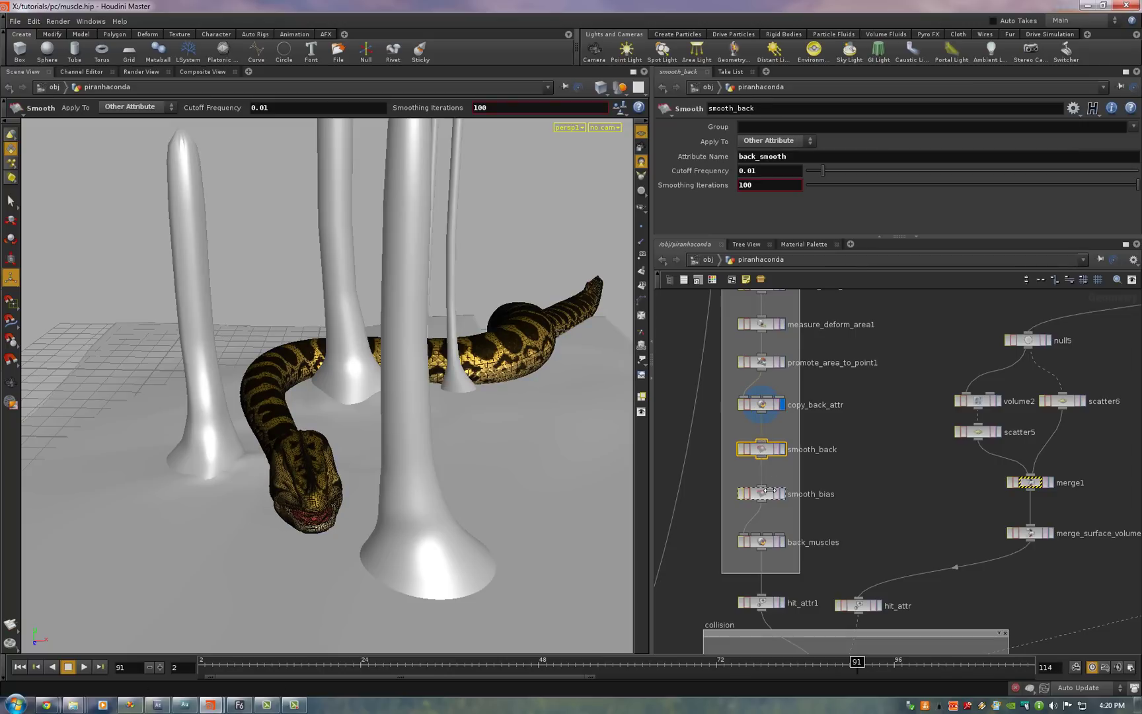
click(770, 490)
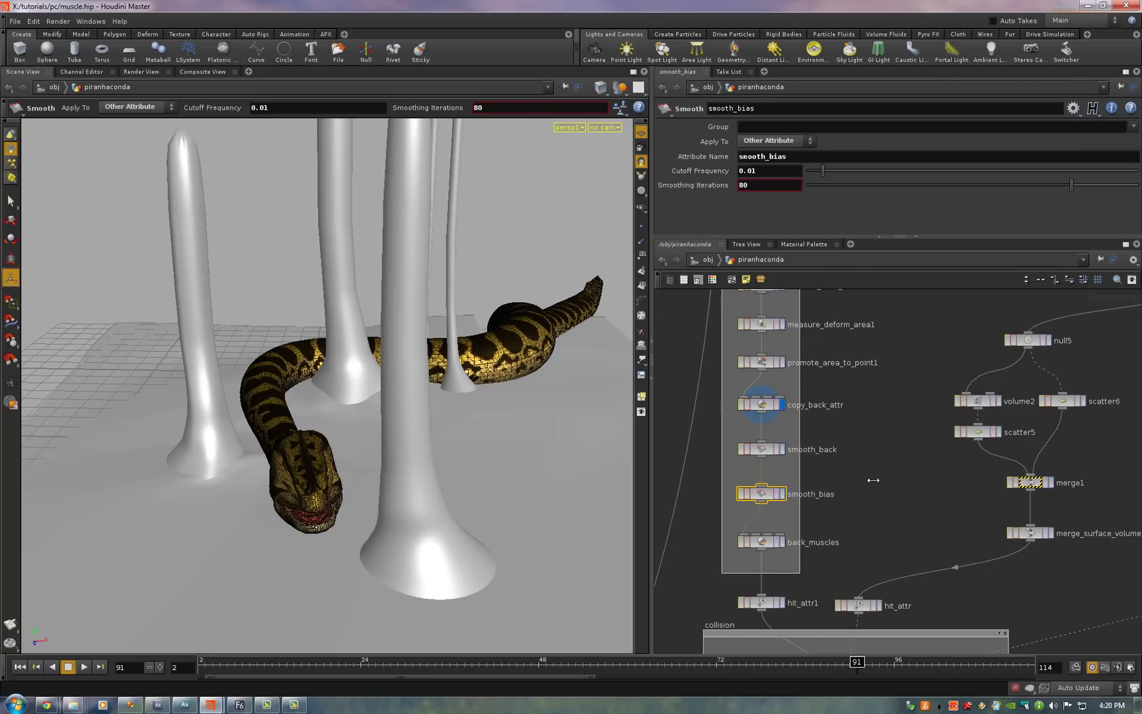
Step: Inspect the back_muscles VOP node's parameters and display its result
middle_drag(873, 480, 864, 371)
click(753, 434)
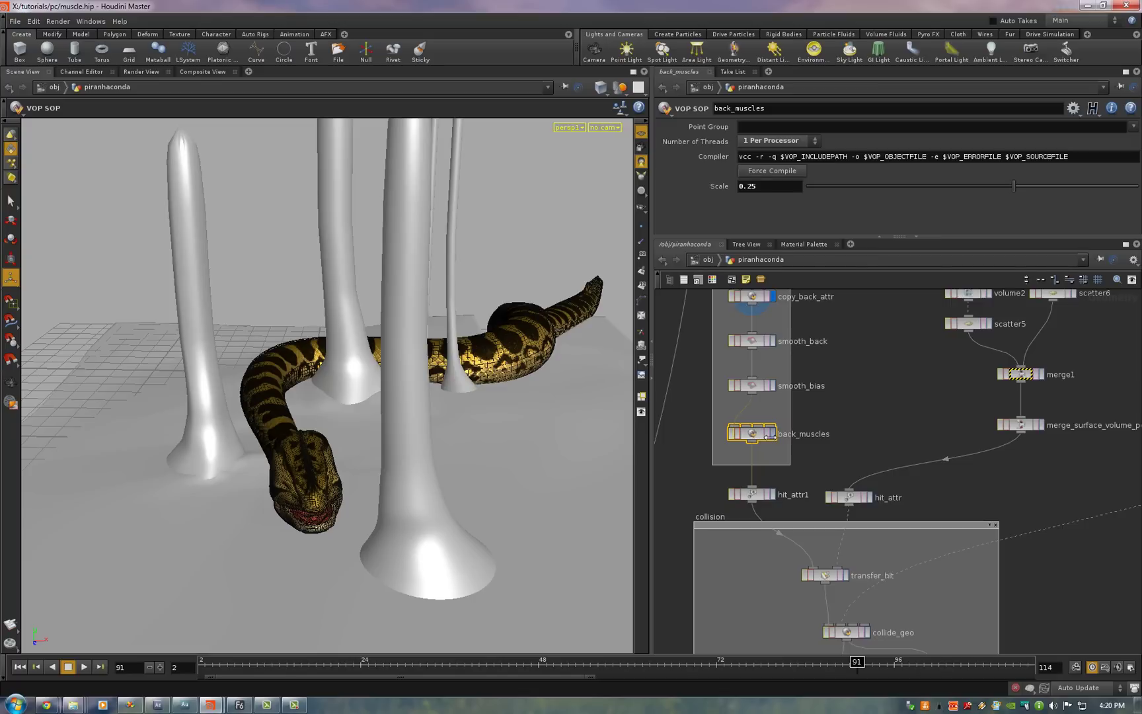
click(772, 433)
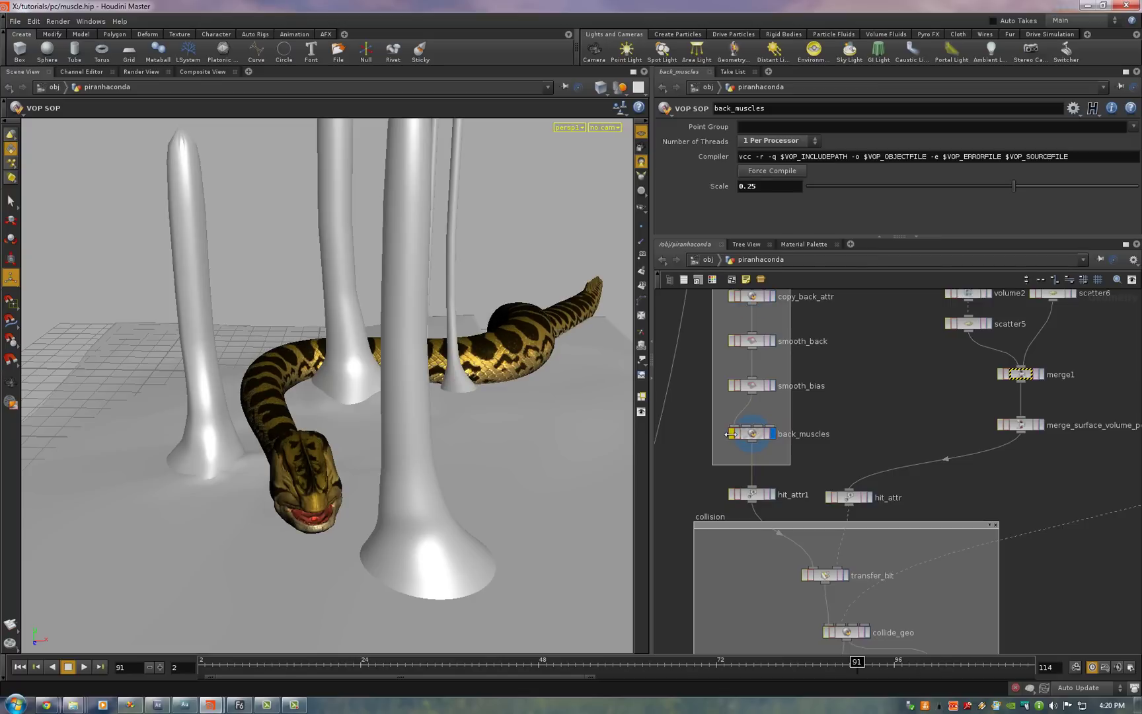
Step: Turn off texture display in the viewport effects and switch the shading to Flat Shaded
key(d)
click(624, 314)
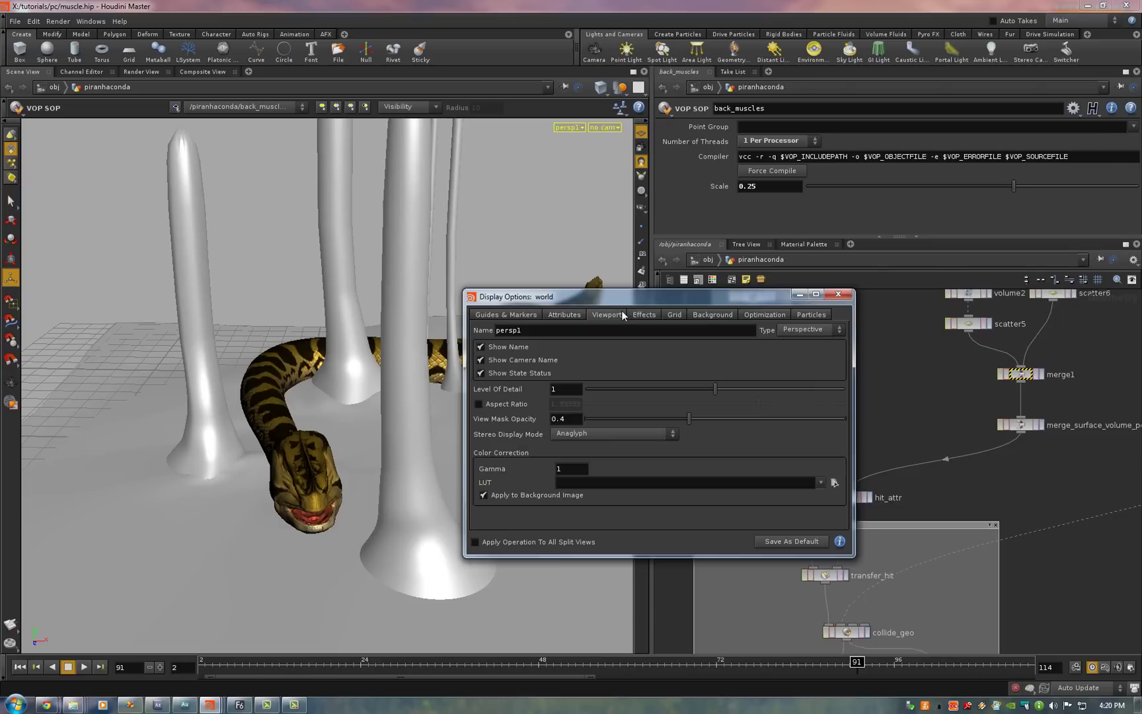
click(633, 314)
click(520, 409)
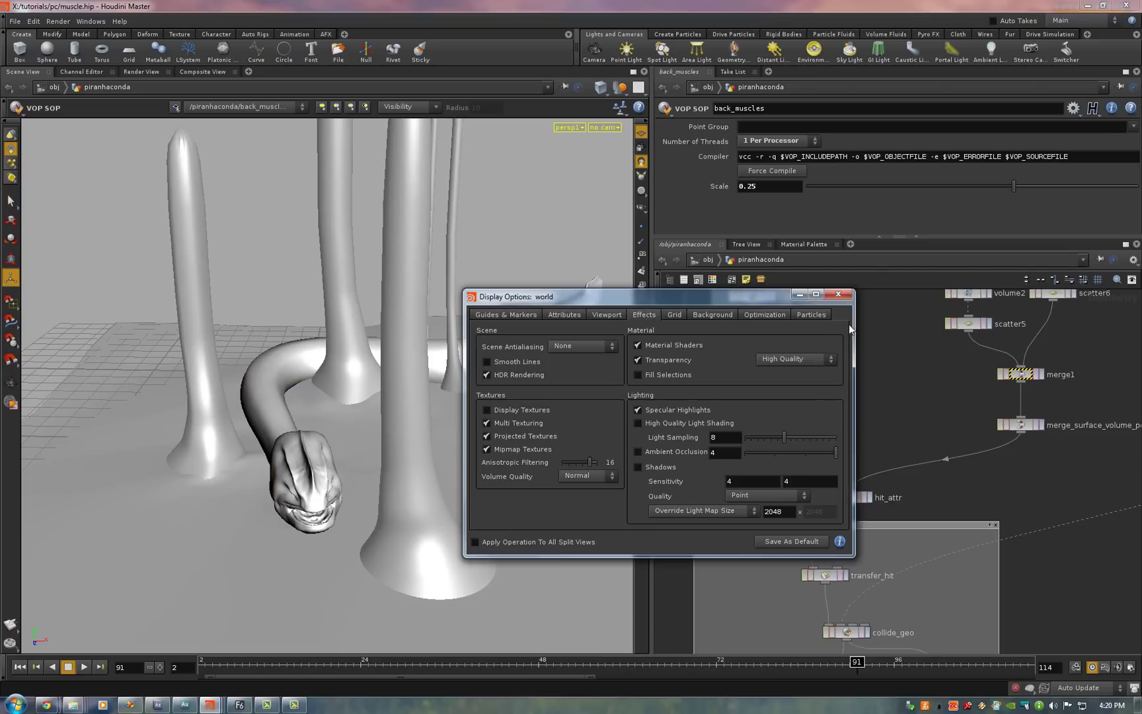
click(845, 298)
click(600, 87)
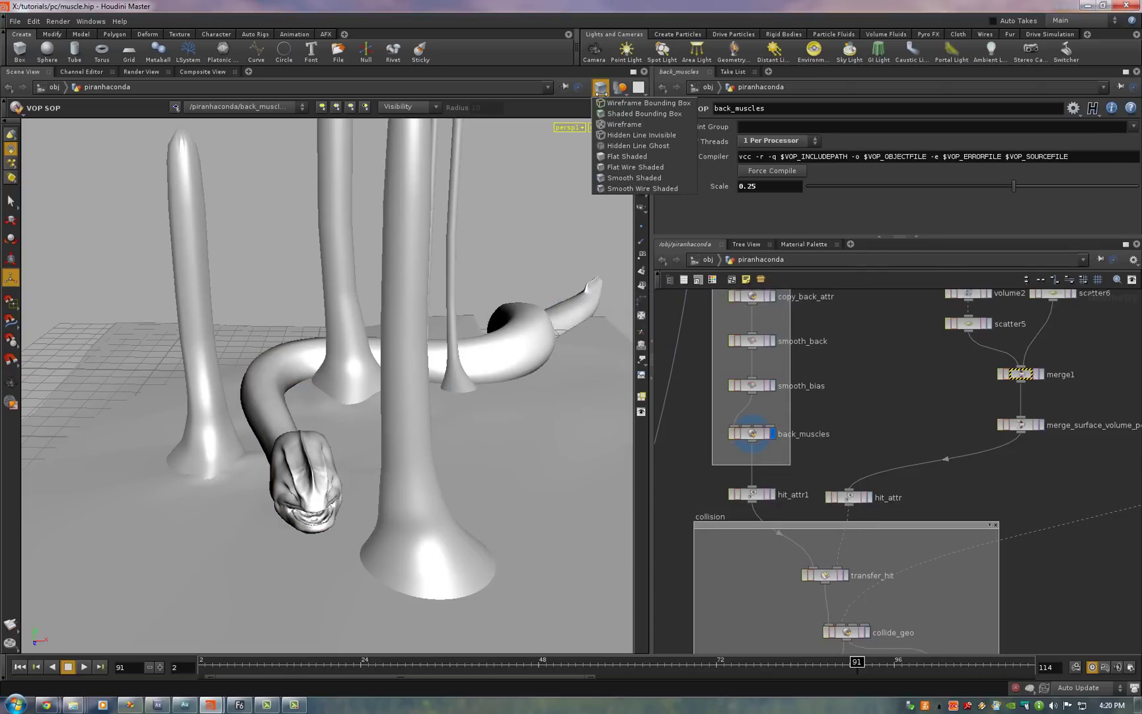
click(609, 157)
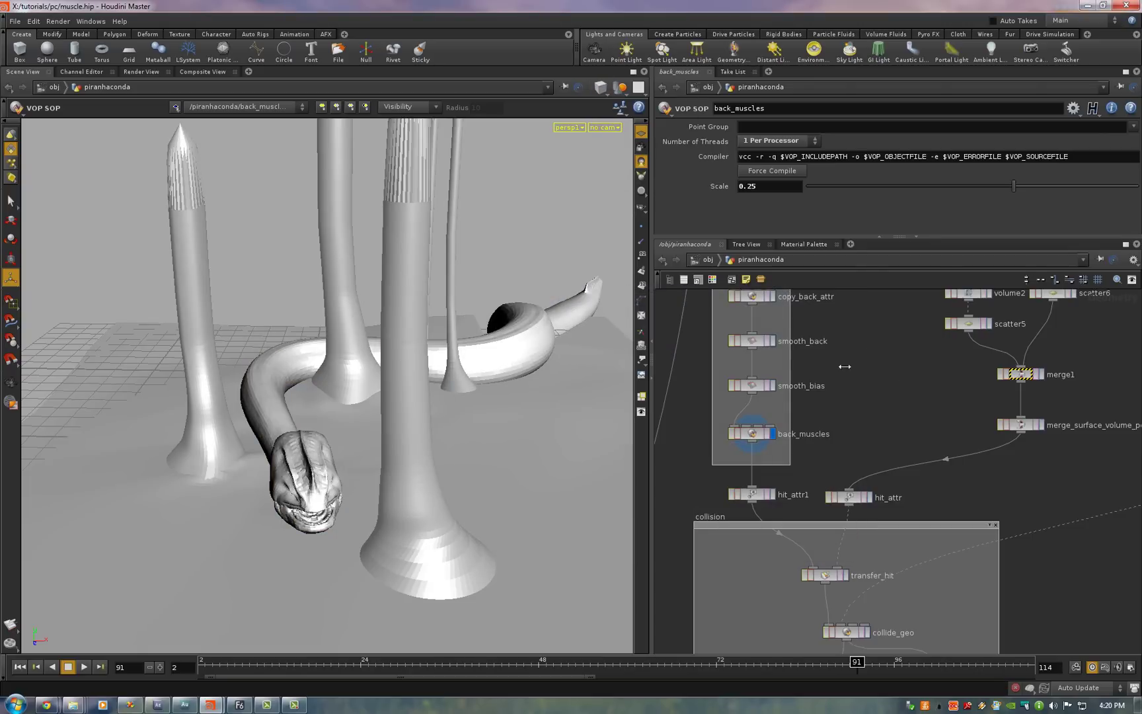
Step: Examine the snake's tight bend up close while toggling the bypass of back_muscles to compare the deformation
key(space)
right_drag(334, 326, 502, 323)
drag(356, 323, 417, 390)
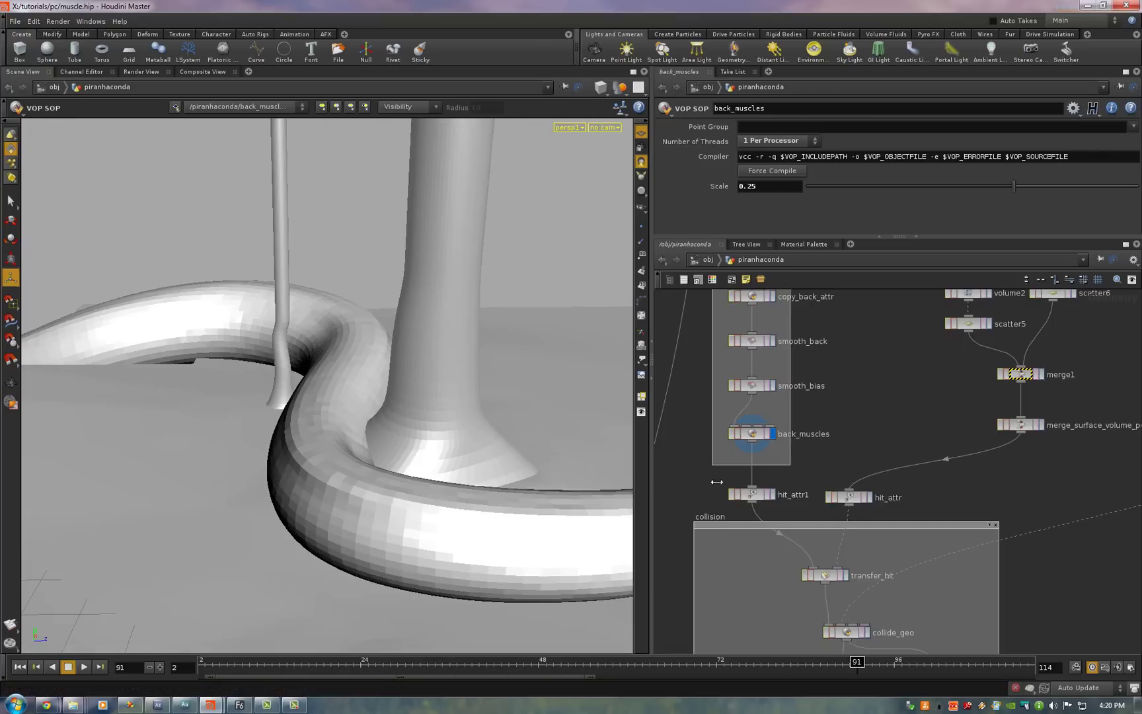
click(731, 434)
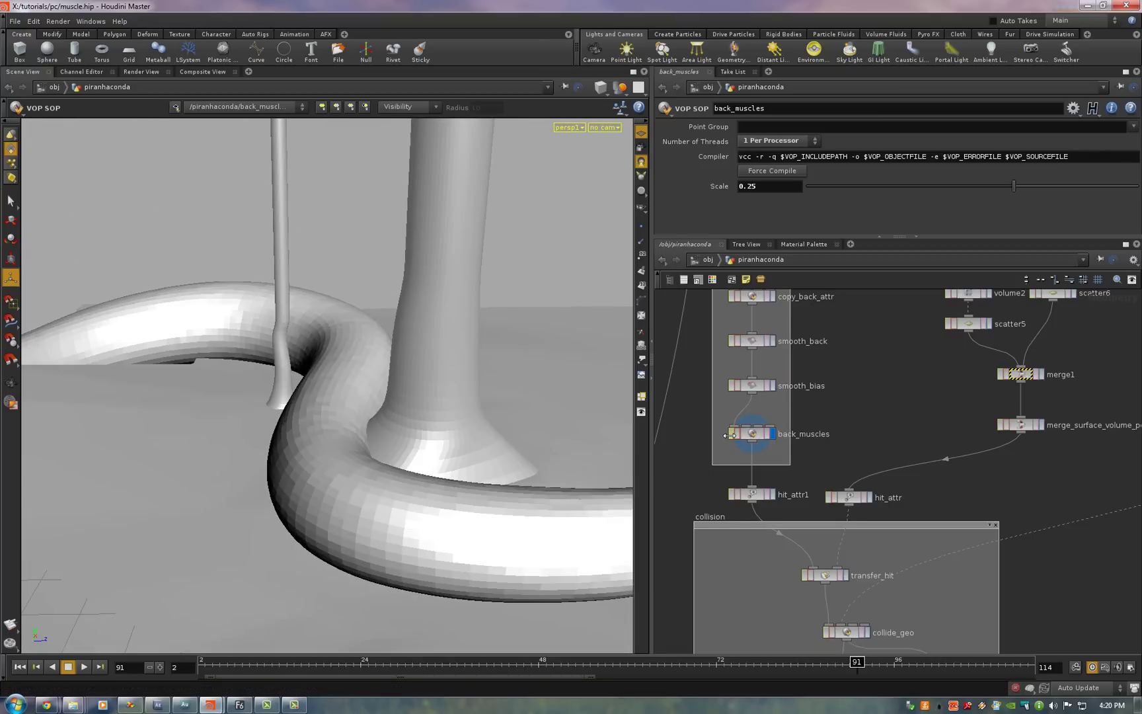
Step: Open the back_muscles VOP network and delete the rest_area, deform_area and divide1 nodes
double_click(772, 433)
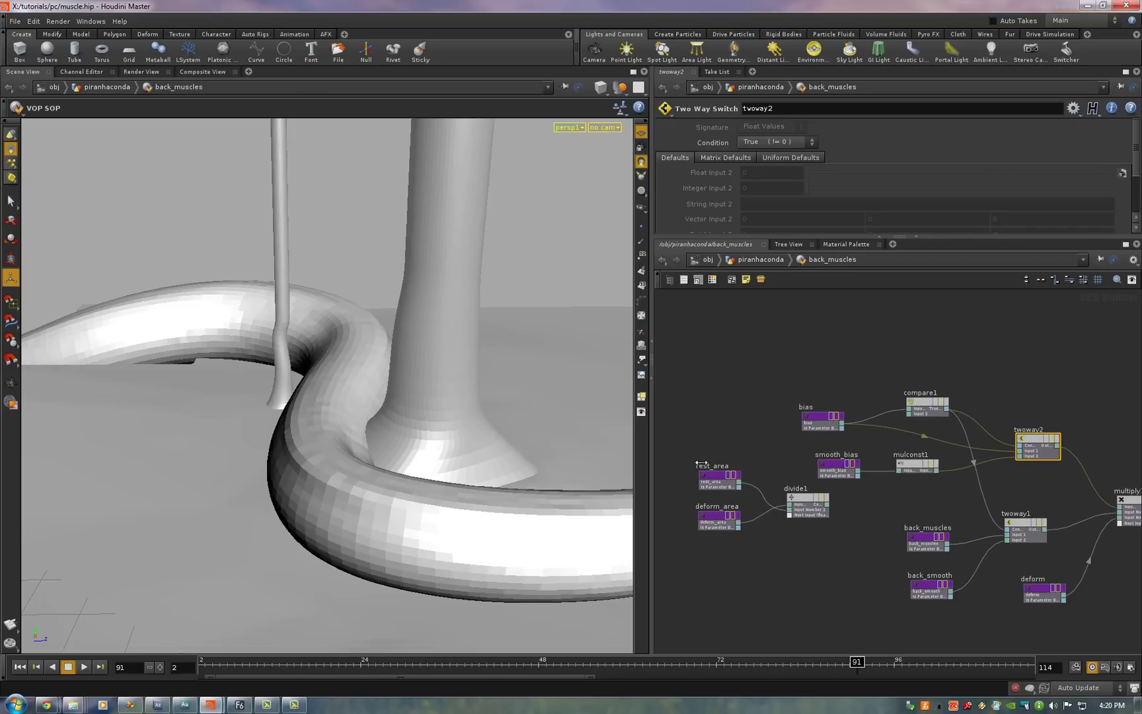
drag(691, 457, 802, 550)
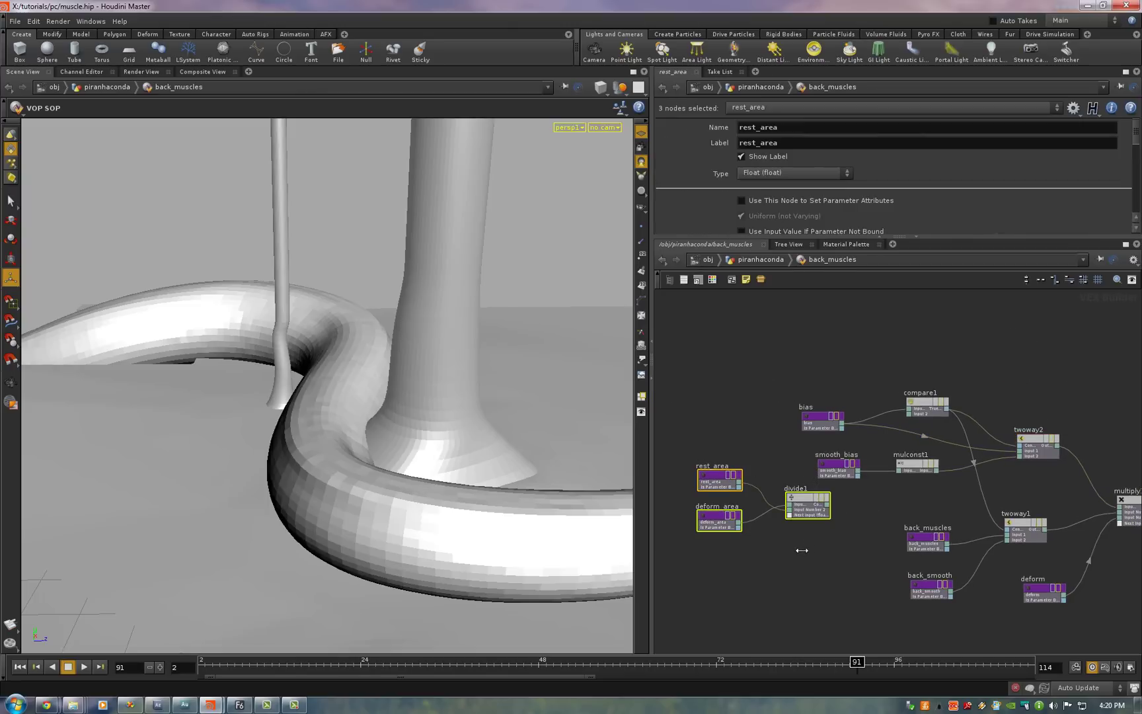
key(Delete)
key(h)
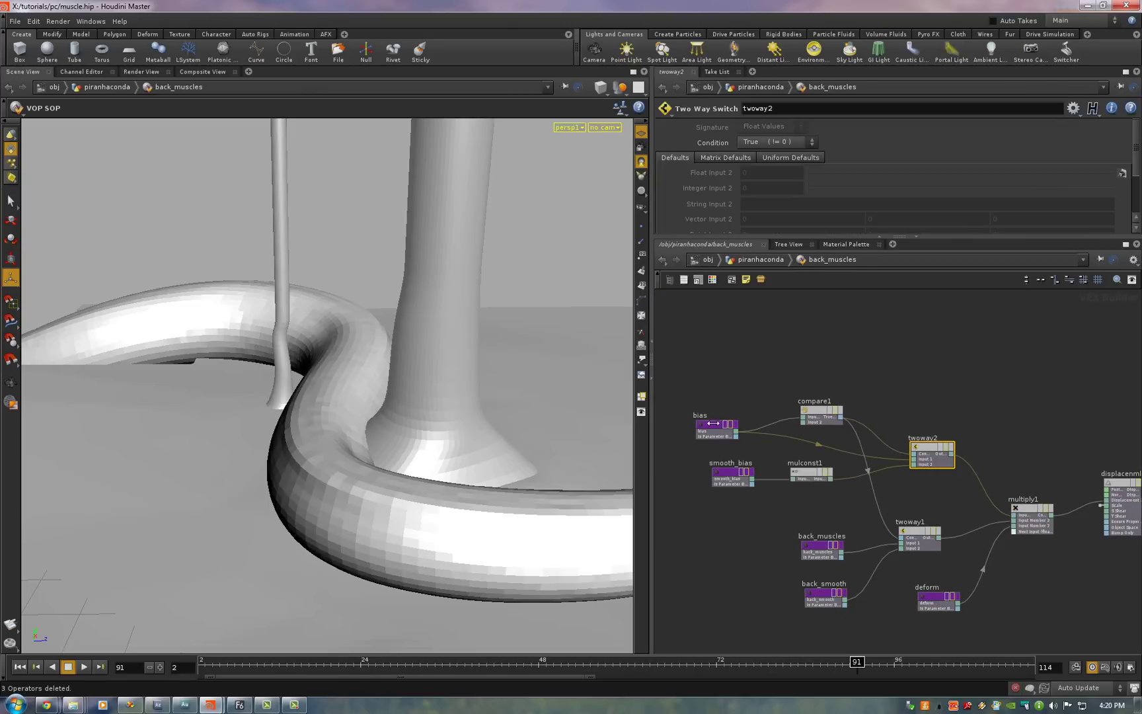
Step: Inspect the bias and compare1 nodes in the back_muscles network
click(712, 424)
click(823, 409)
middle_drag(893, 388, 878, 370)
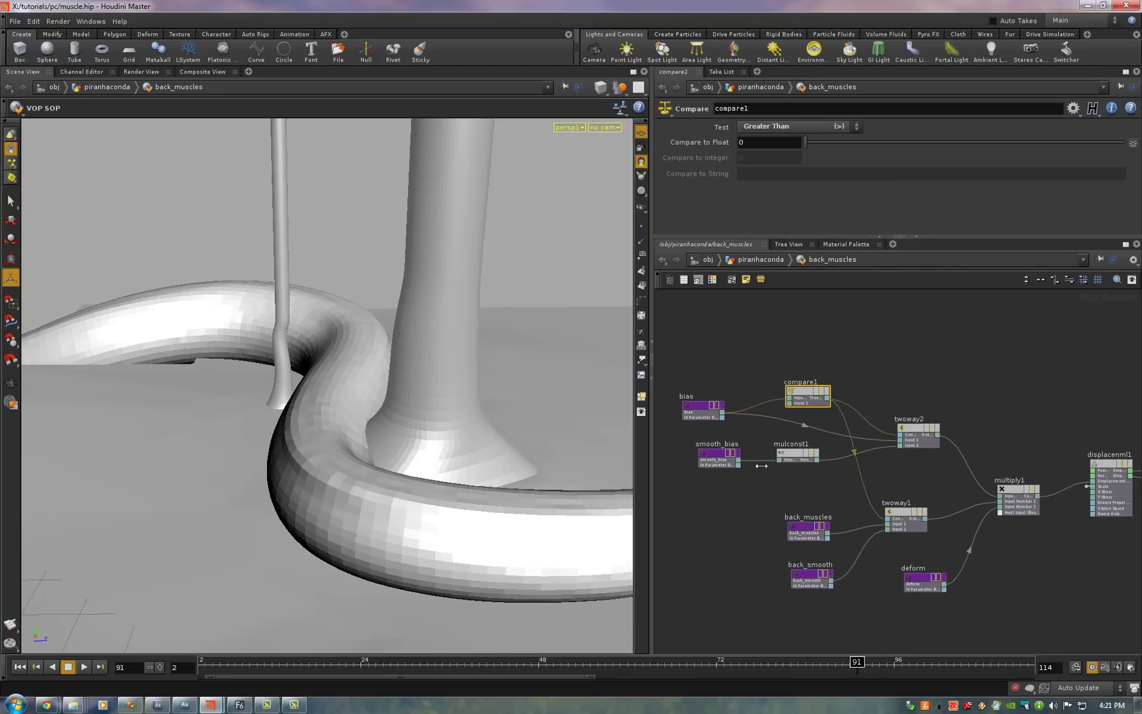
Step: Examine the snake's bend around the tree trunks from several angles
key(Escape)
drag(500, 408, 192, 502)
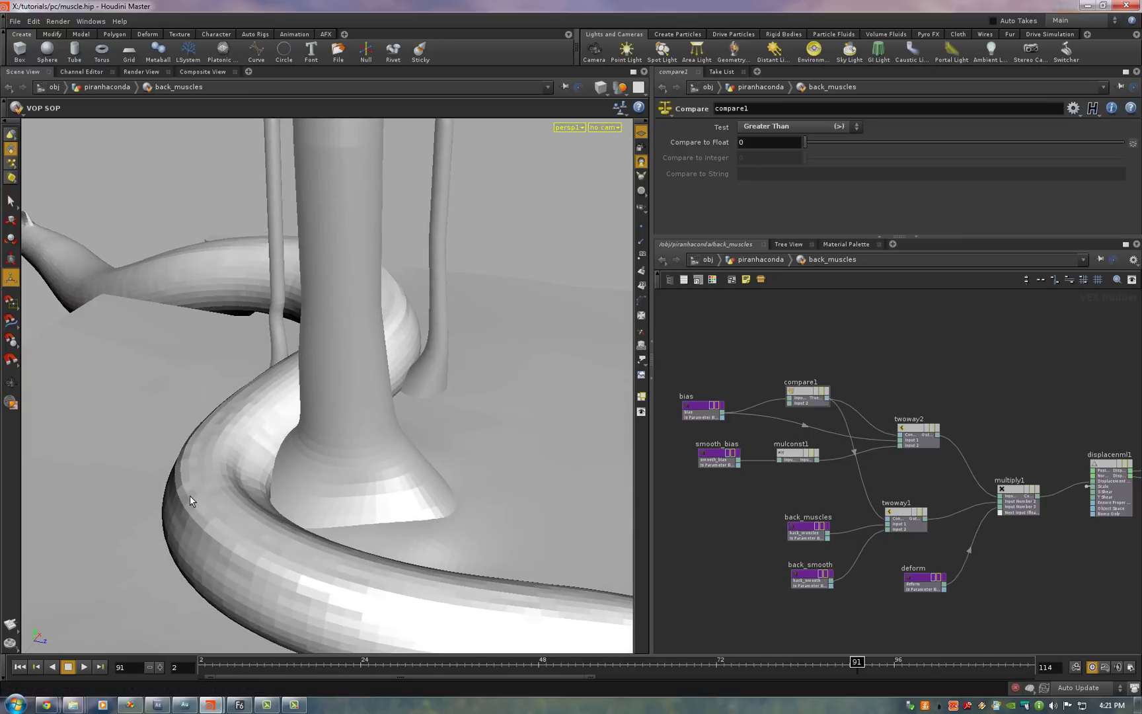
key(Escape)
drag(264, 432, 250, 440)
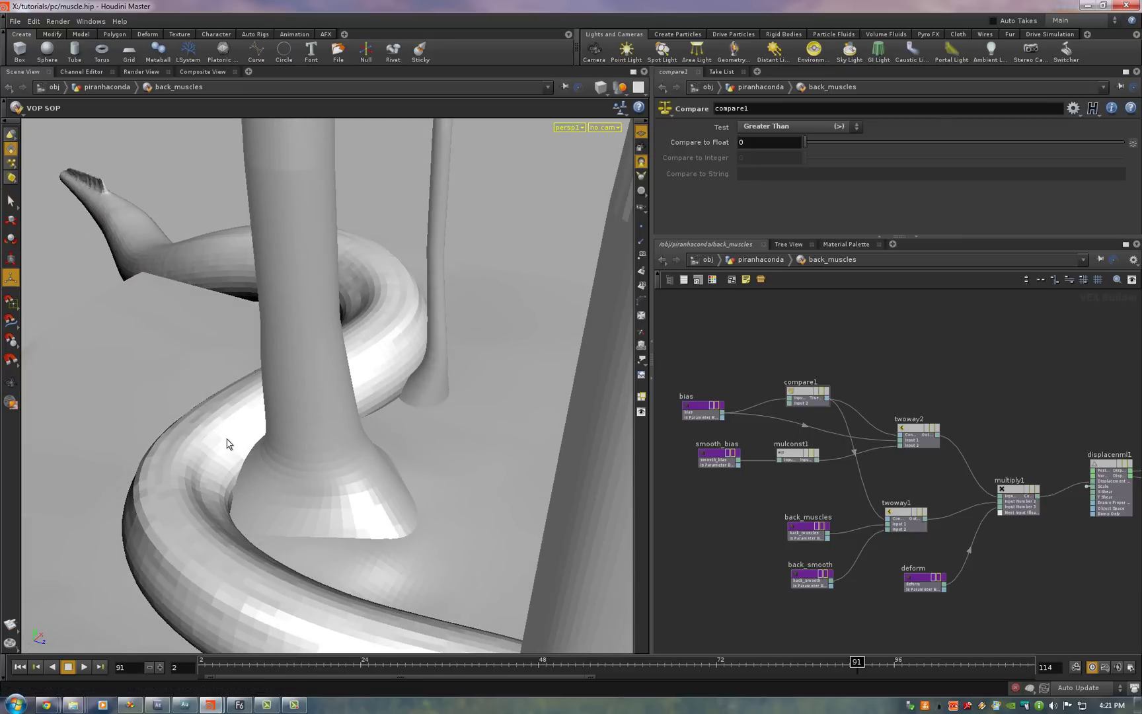
key(Escape)
drag(257, 482, 574, 497)
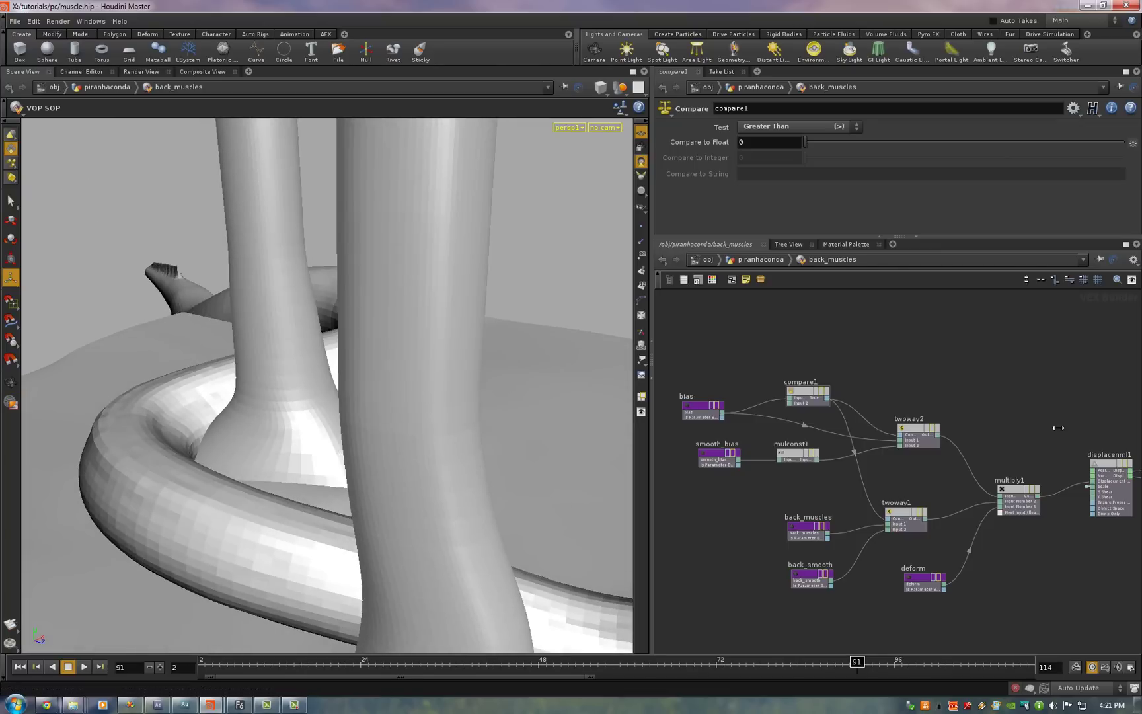
Step: Follow the back_muscles network from compare1 through multiply1 and displacenml1 to output1, and return to the piranhaconda network
middle_drag(1012, 418, 954, 423)
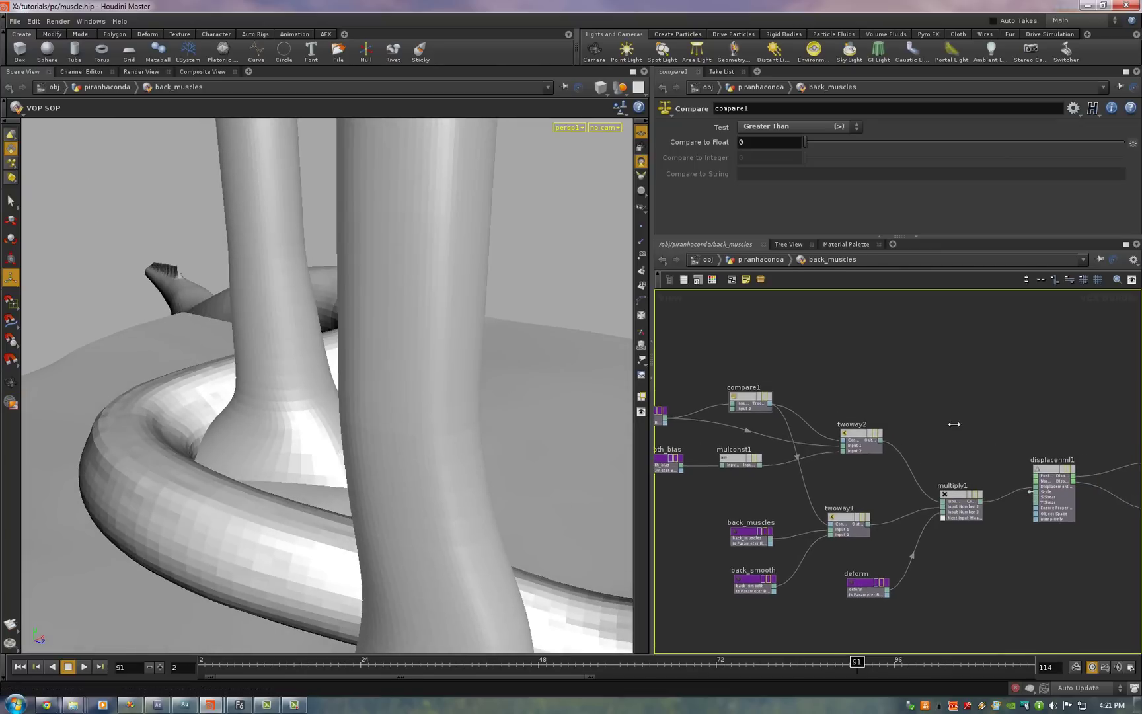
middle_drag(863, 425, 743, 405)
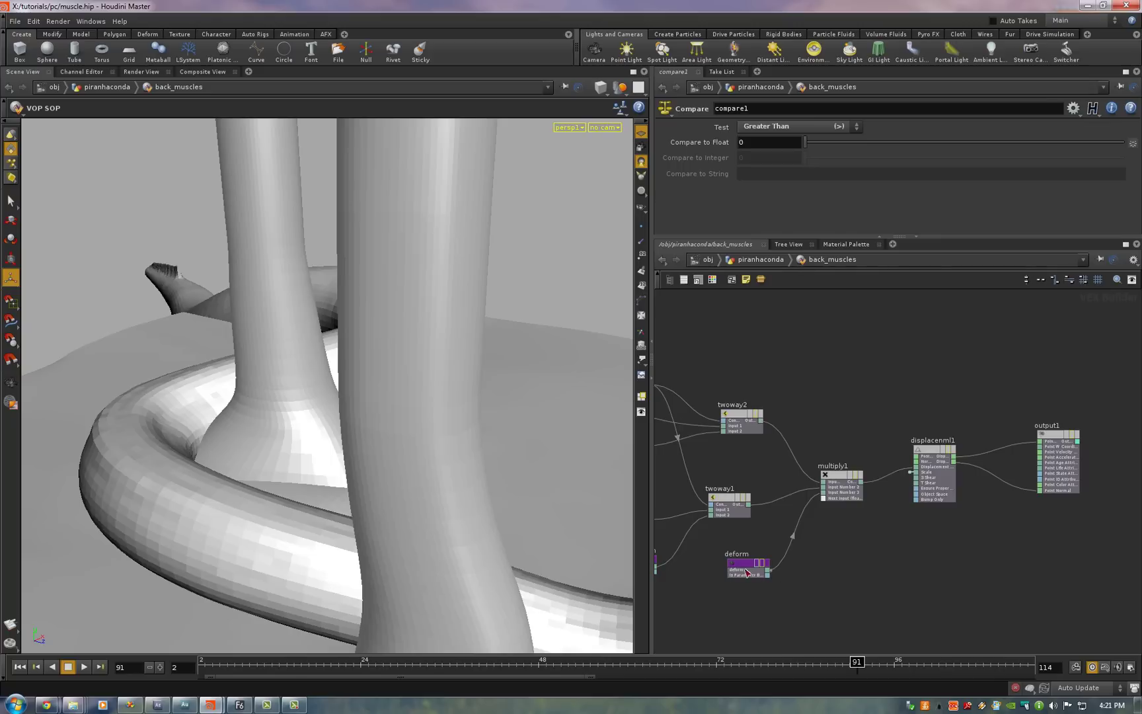
middle_drag(864, 532, 841, 554)
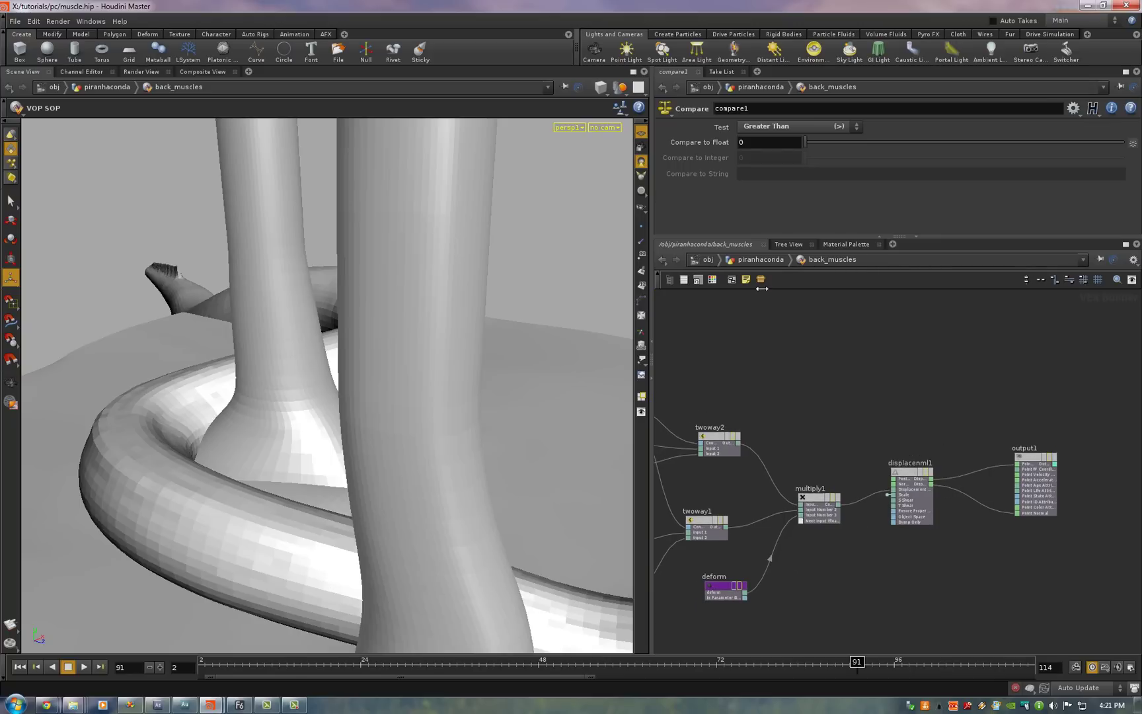
click(760, 259)
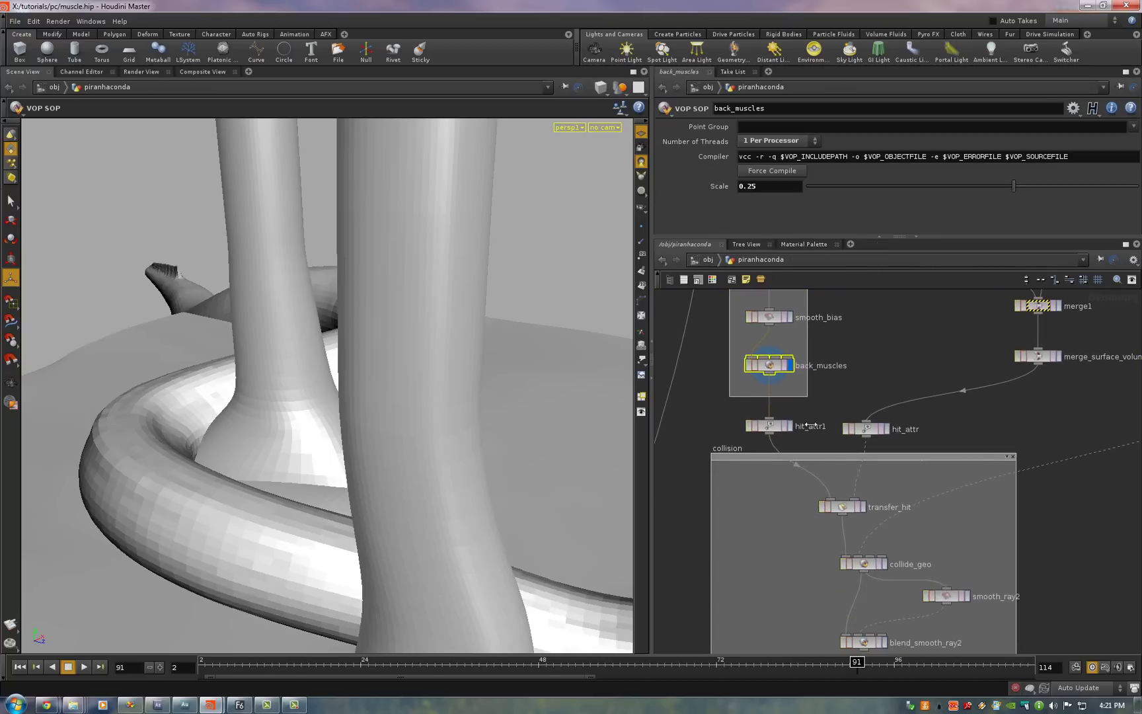
Step: Inspect the hit_attr1 and hit_attr nodes and display the merge_ground_geo geometry
click(790, 427)
click(770, 427)
click(870, 428)
middle_drag(943, 311, 864, 568)
middle_drag(1000, 363, 893, 381)
click(1065, 374)
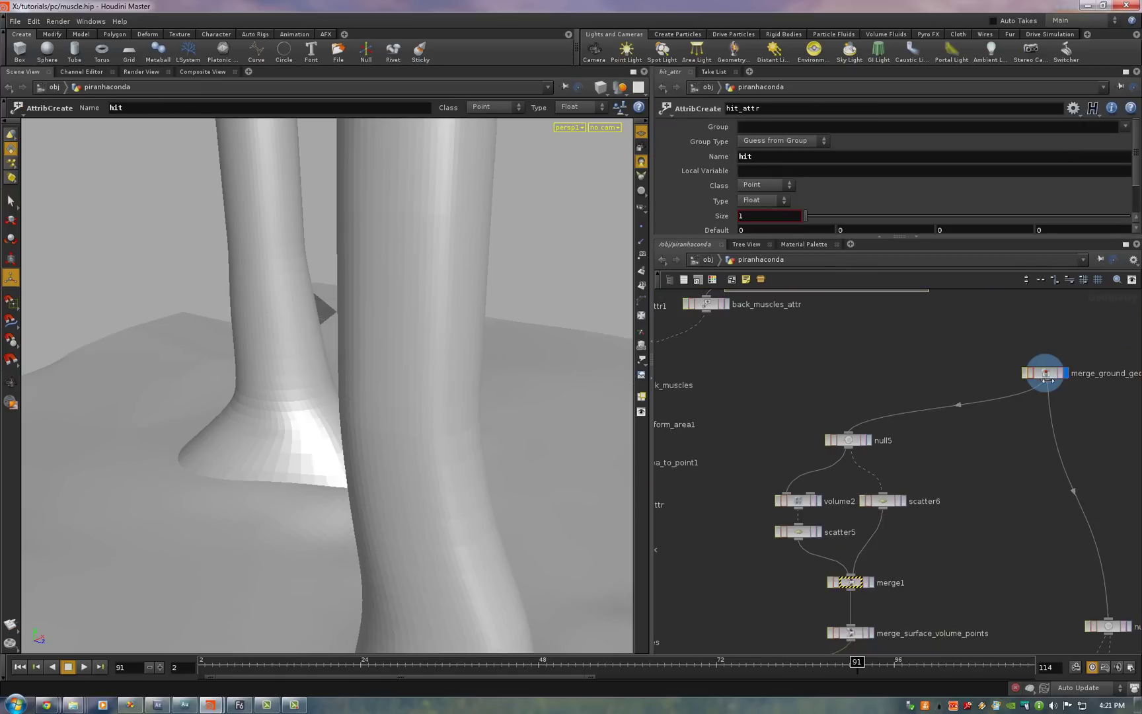
Step: Turn on point display and view the results of scatter5, scatter6 and merge1 in turn
click(819, 499)
click(818, 531)
click(799, 531)
click(641, 226)
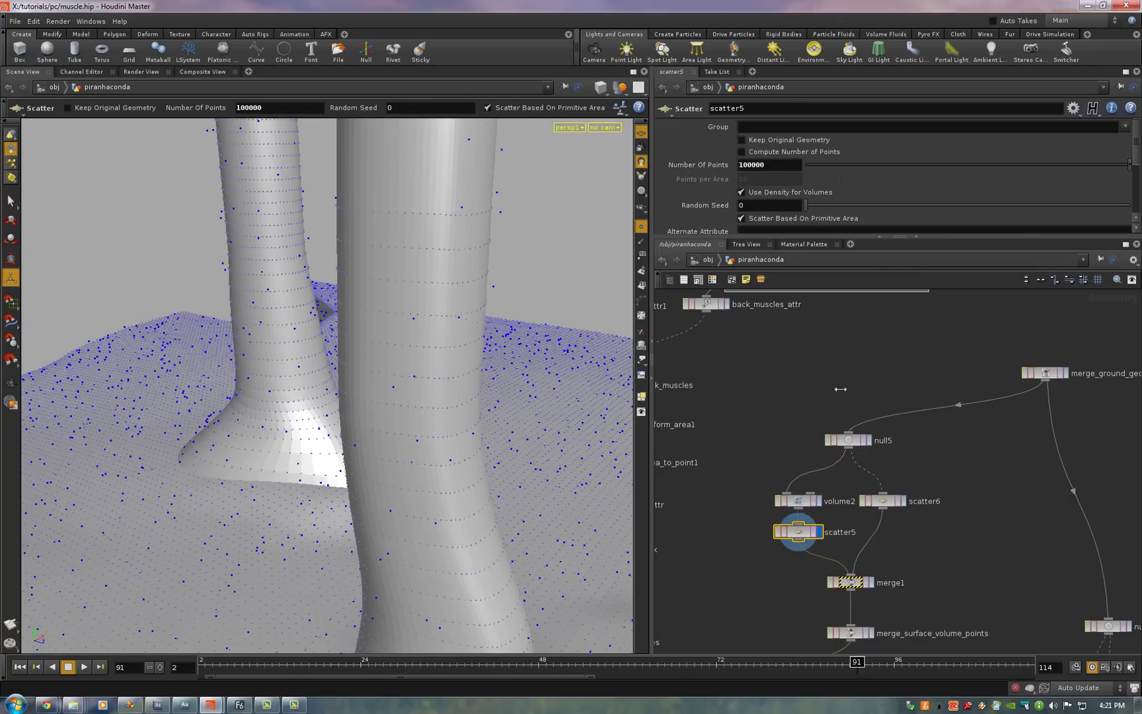
click(903, 502)
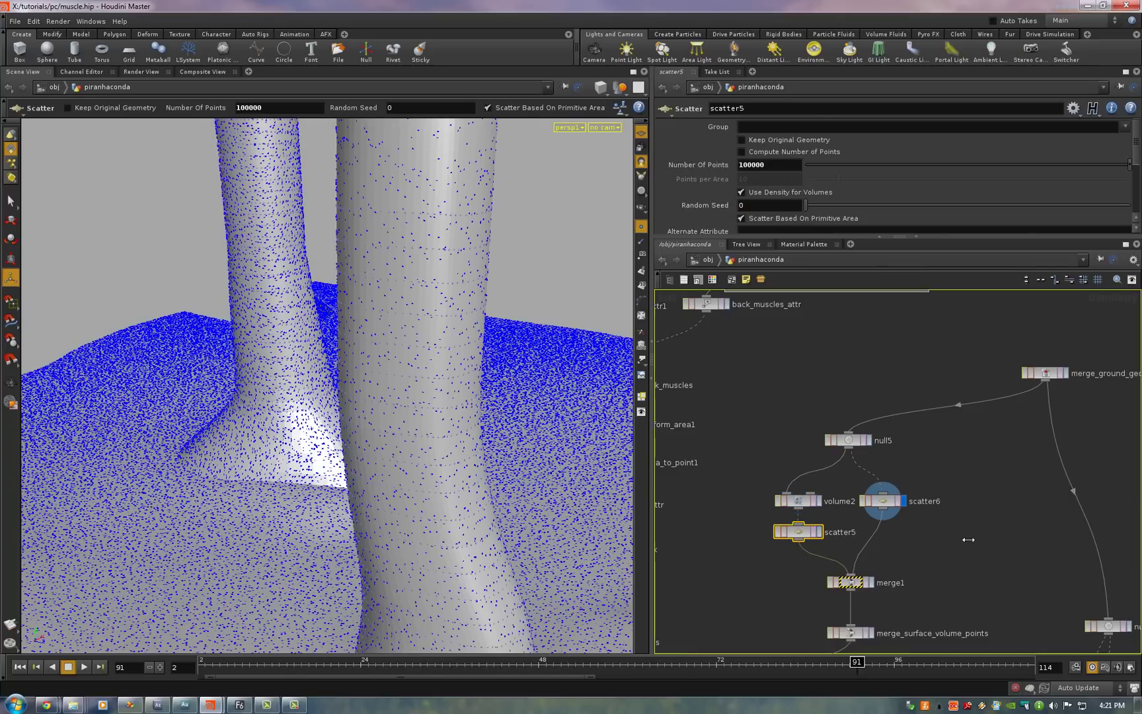
middle_drag(880, 584, 990, 434)
click(847, 481)
Step: Display transfer_hit and then collide_geo, and examine up close where the snake meets the tree trunk
middle_drag(854, 441, 947, 329)
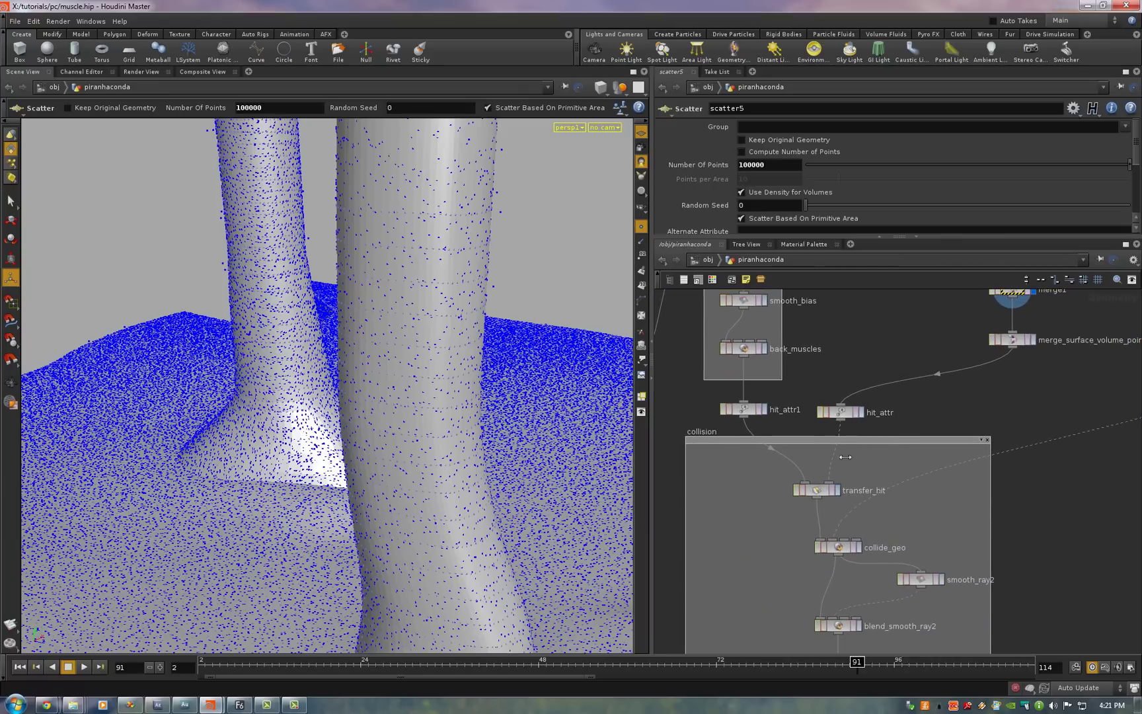
click(835, 489)
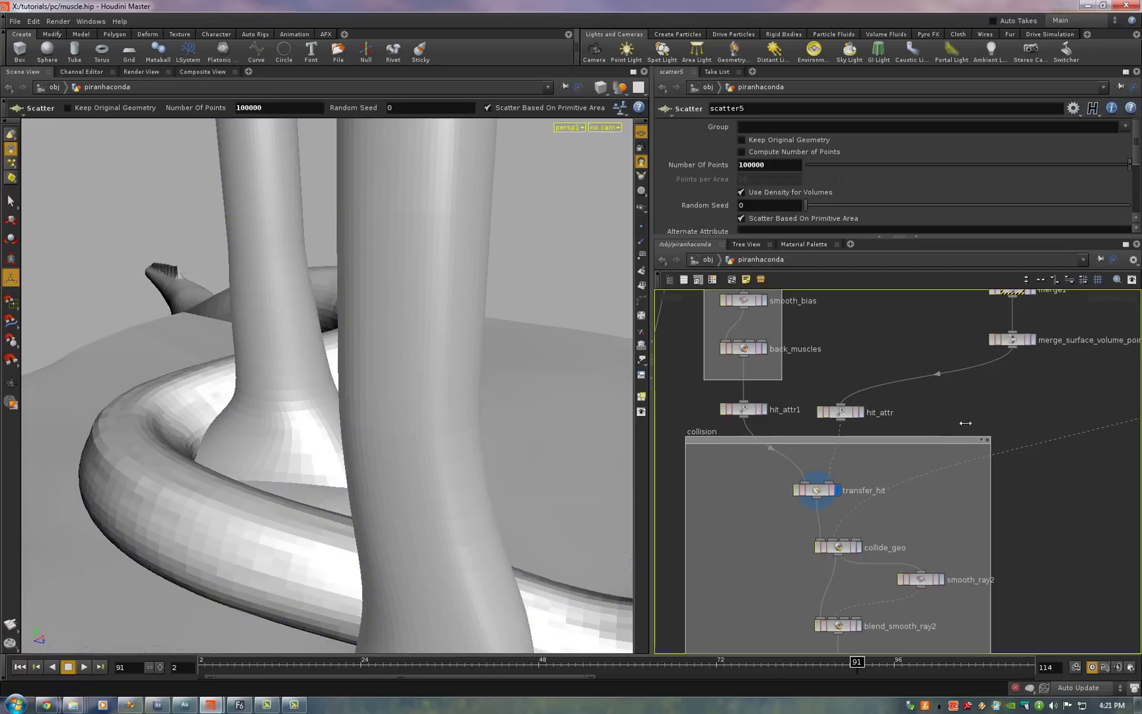
middle_drag(862, 547, 839, 464)
click(817, 466)
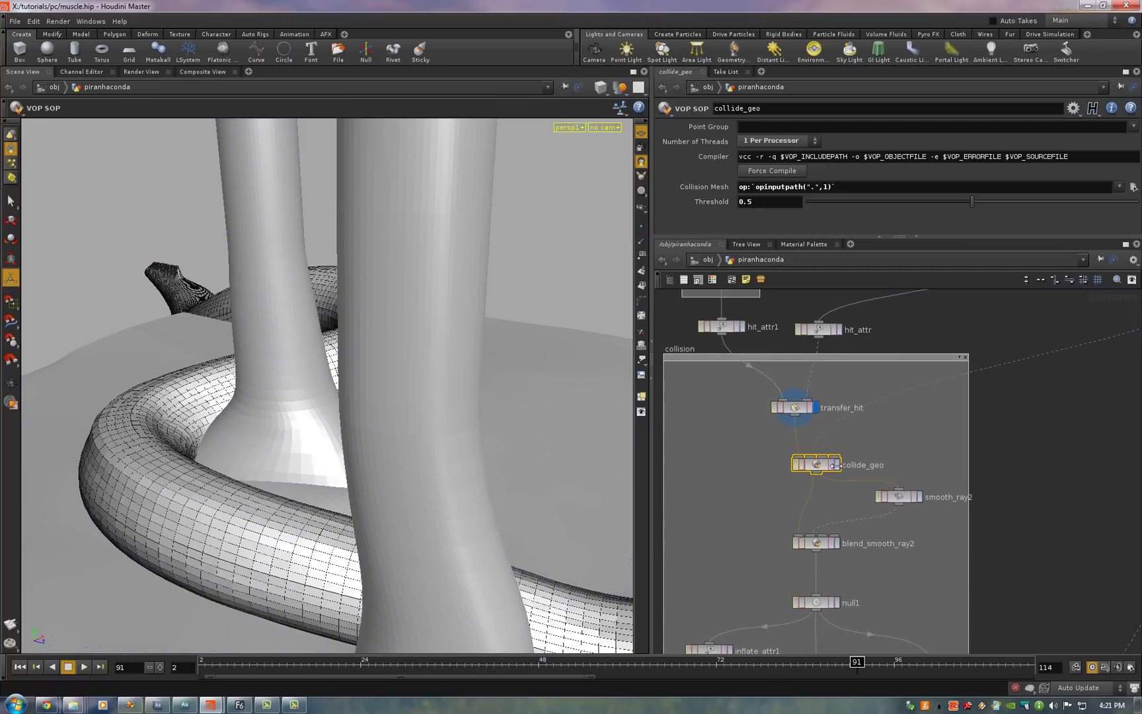
click(837, 465)
drag(230, 431, 164, 368)
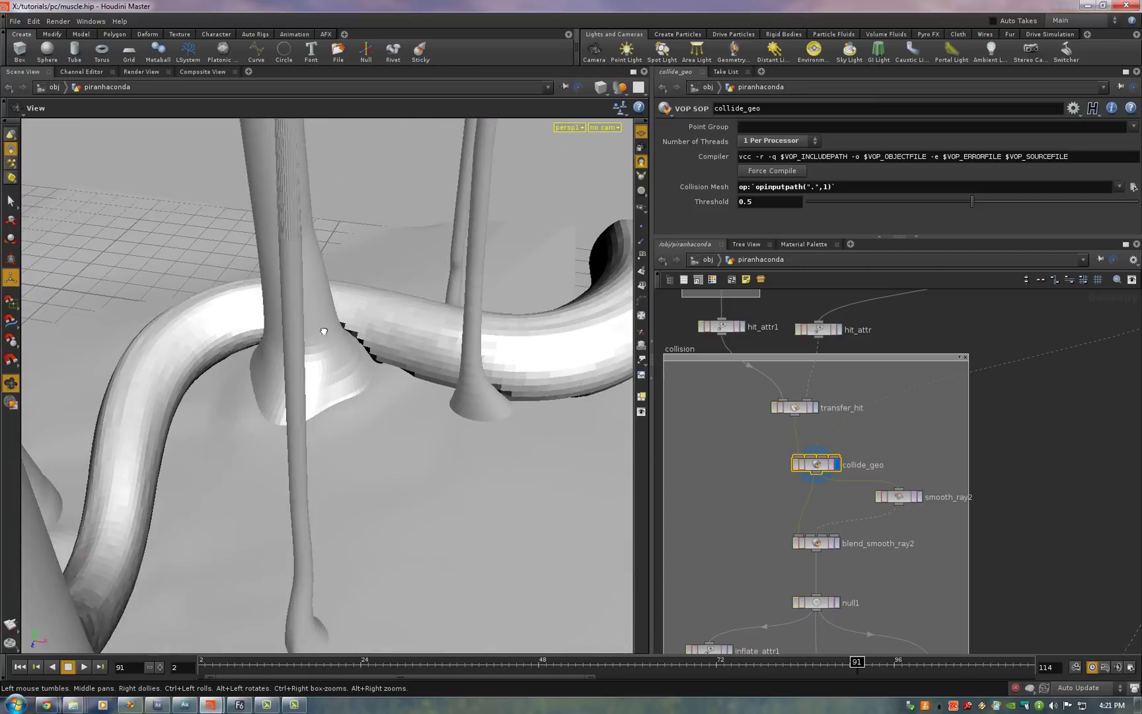
right_drag(338, 317, 441, 328)
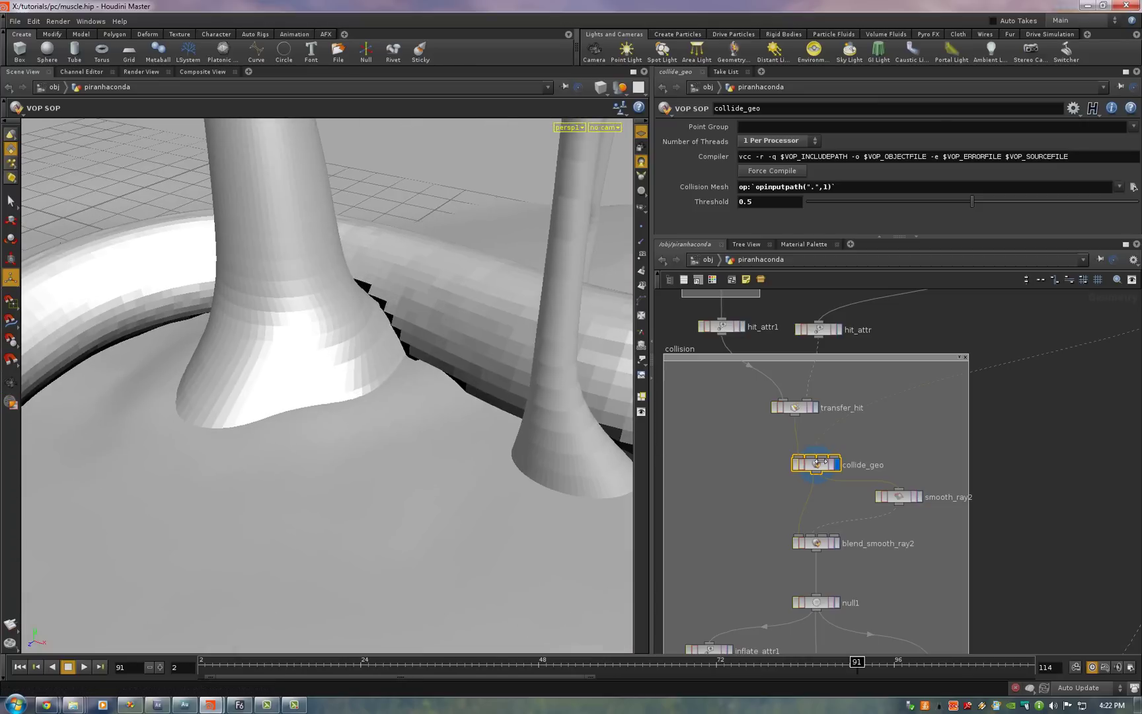
Step: Open the collide_geo VOP network and inspect the intersect2 and compare2 nodes
double_click(820, 463)
middle_drag(967, 408, 906, 411)
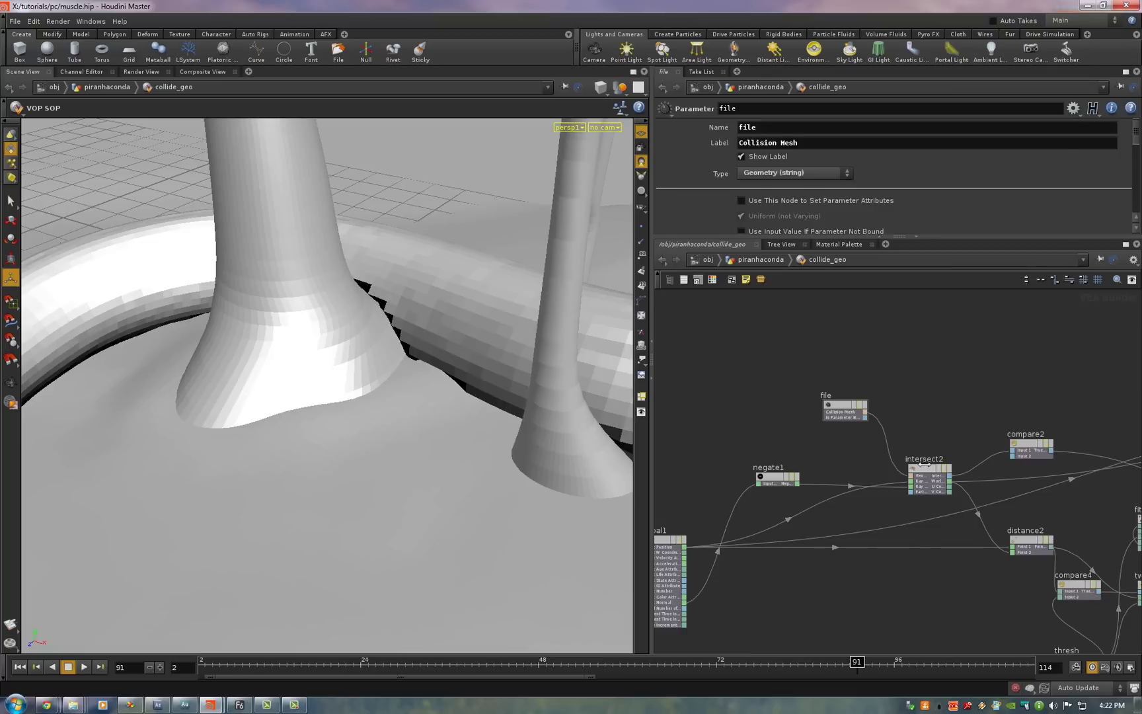
click(924, 466)
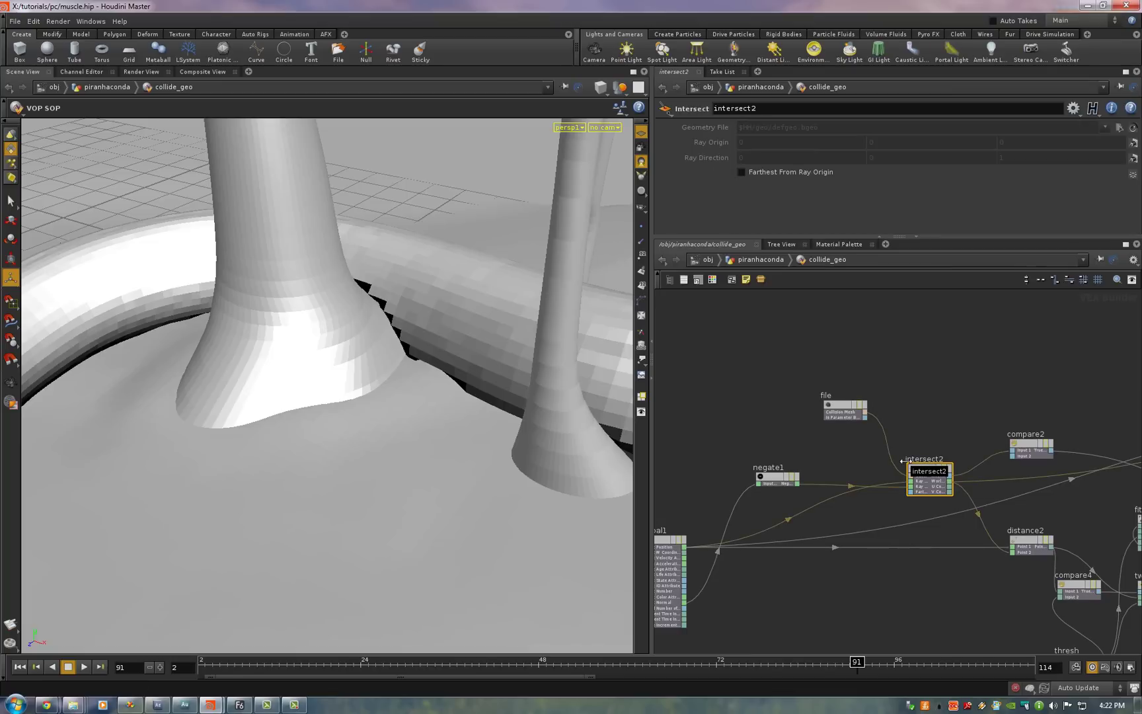
middle_drag(1102, 433, 834, 392)
click(766, 403)
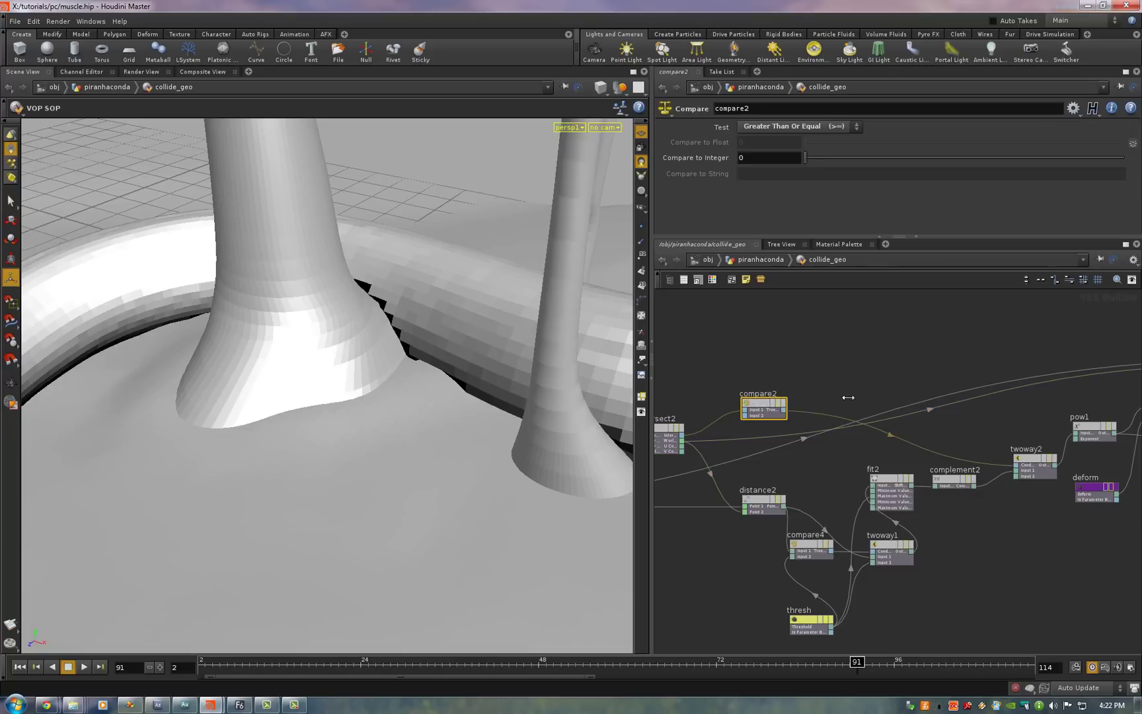
Step: Follow the collide_geo network from global1 through to mix1 and output1, and return to the piranhaconda network
middle_drag(822, 442, 1017, 436)
middle_drag(925, 366, 1034, 395)
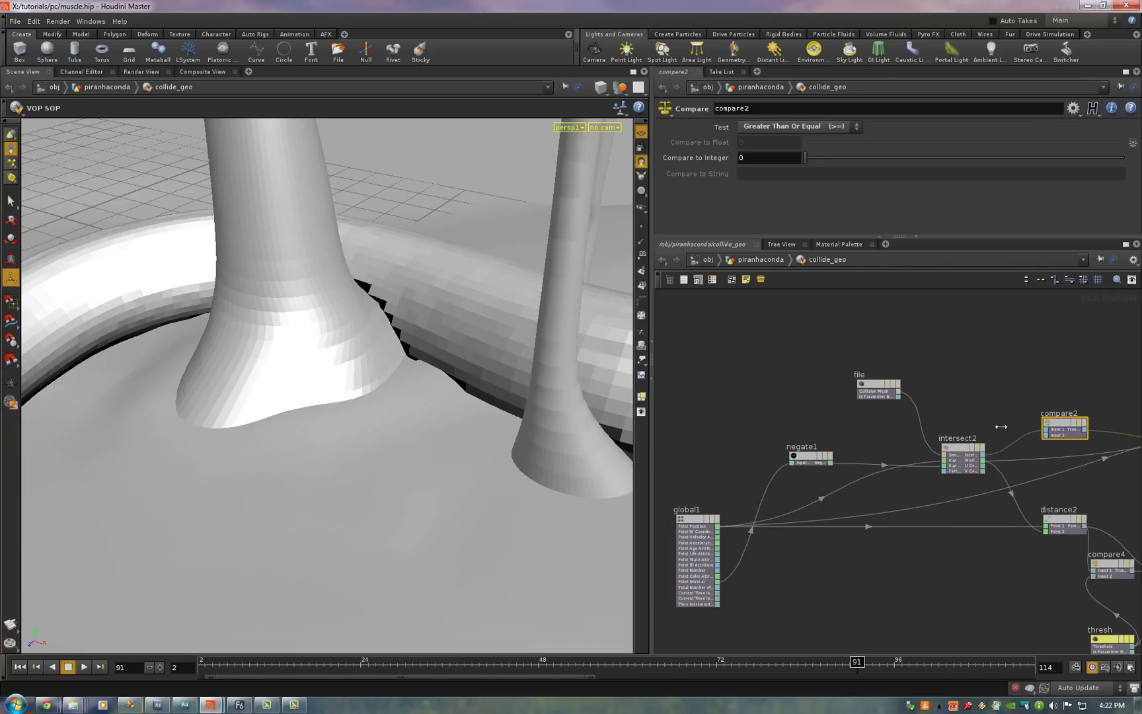
middle_drag(896, 345, 740, 290)
middle_drag(1118, 501, 919, 550)
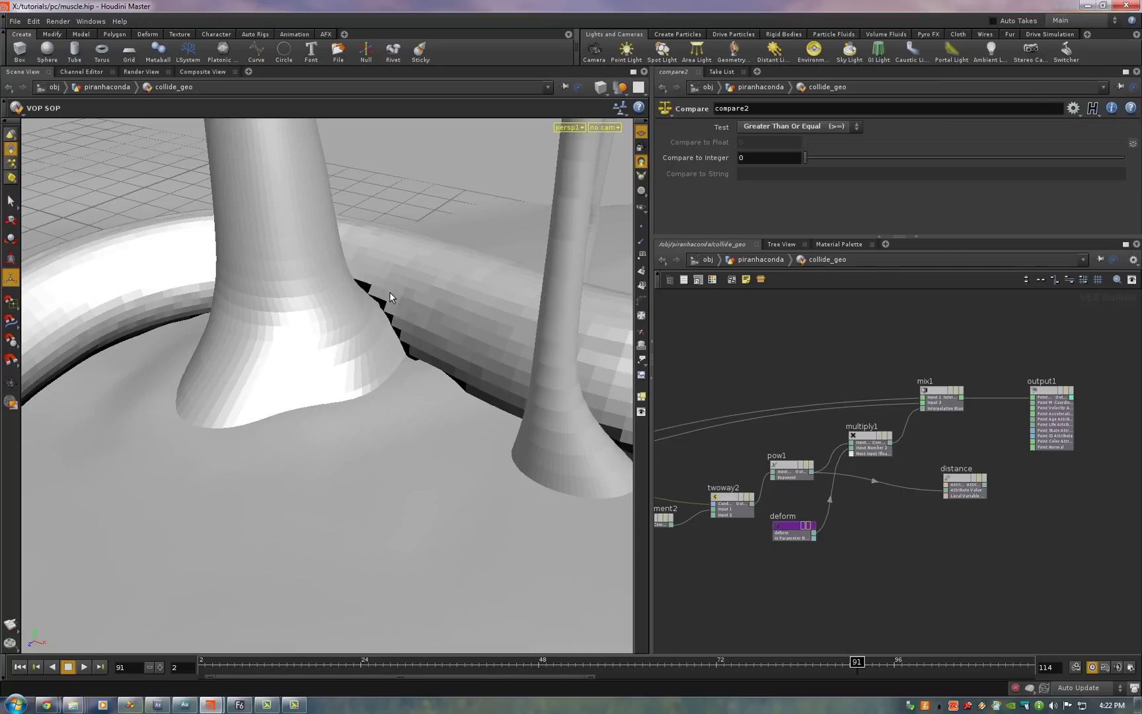
click(750, 259)
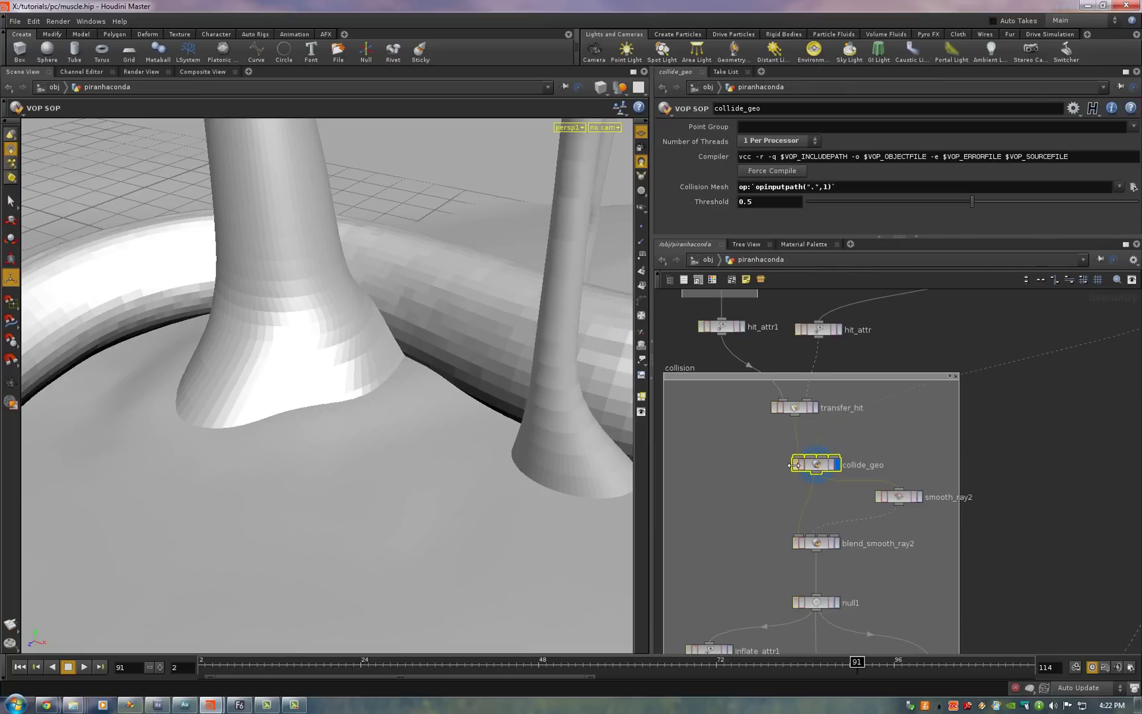
Step: Inspect the smooth_ray2 settings and display its result at the snake's contact with the trunk
click(904, 496)
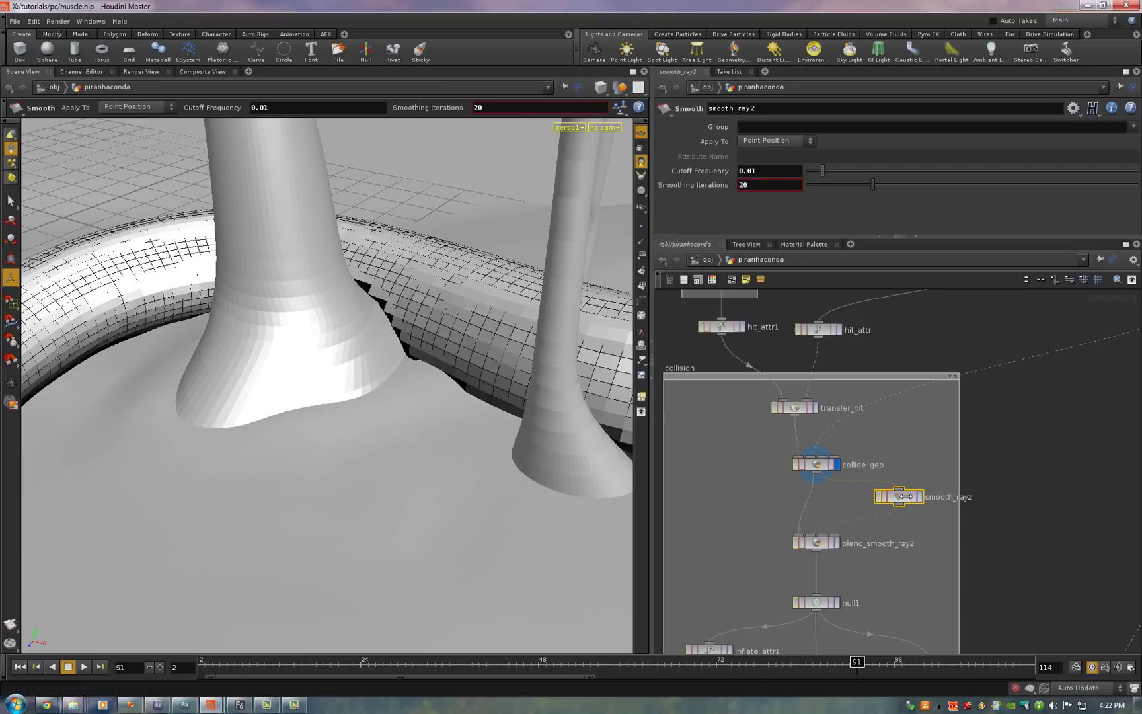
click(918, 497)
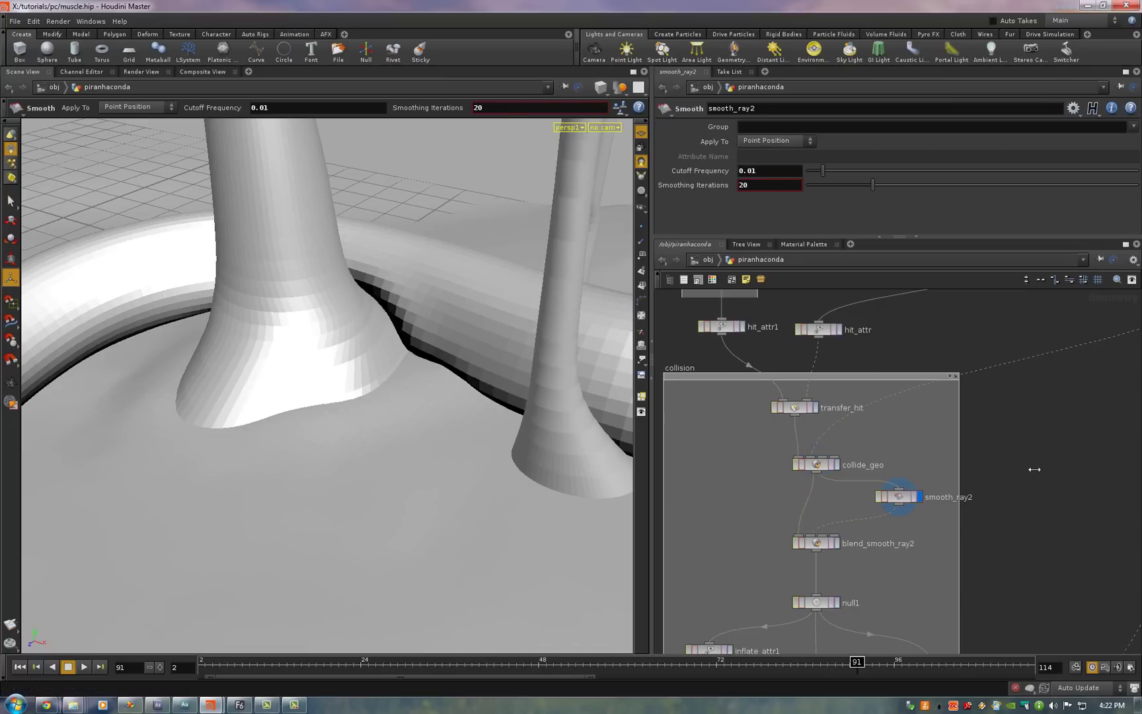
key(Escape)
mouse_move(443, 268)
mouse_down()
mouse_move(424, 284)
mouse_move(357, 285)
mouse_move(443, 278)
mouse_up()
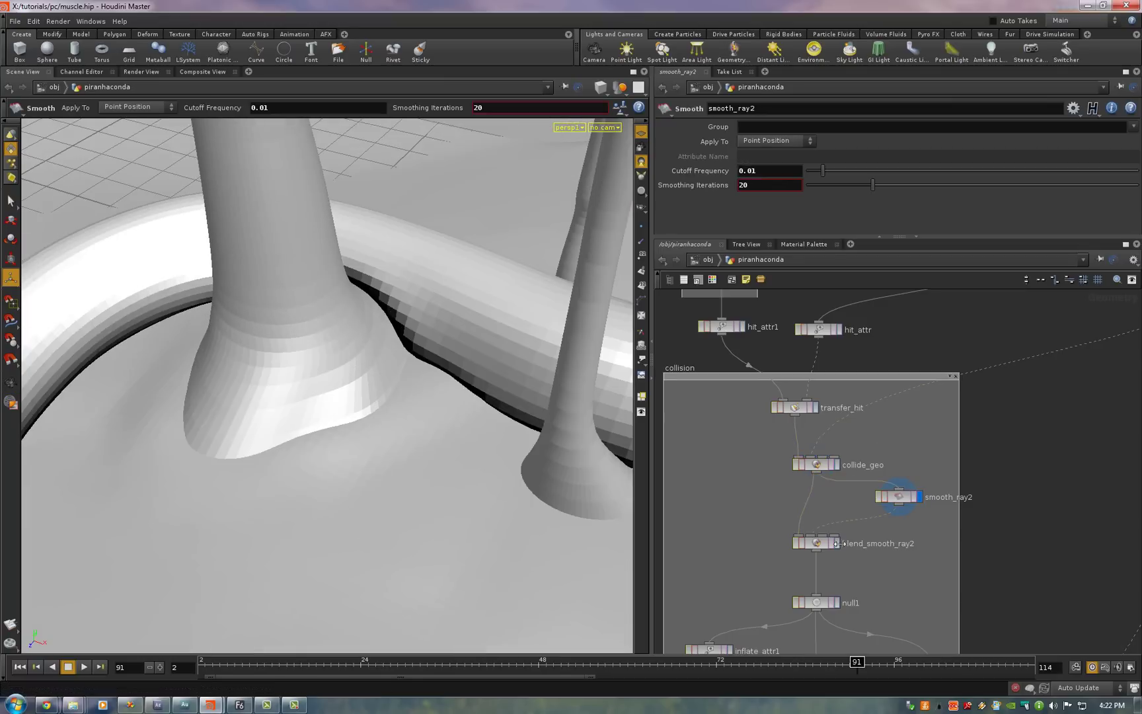
Step: Open the blend_smooth_ray2 VOP network and inspect its P and hit import attribute nodes
click(819, 543)
double_click(820, 542)
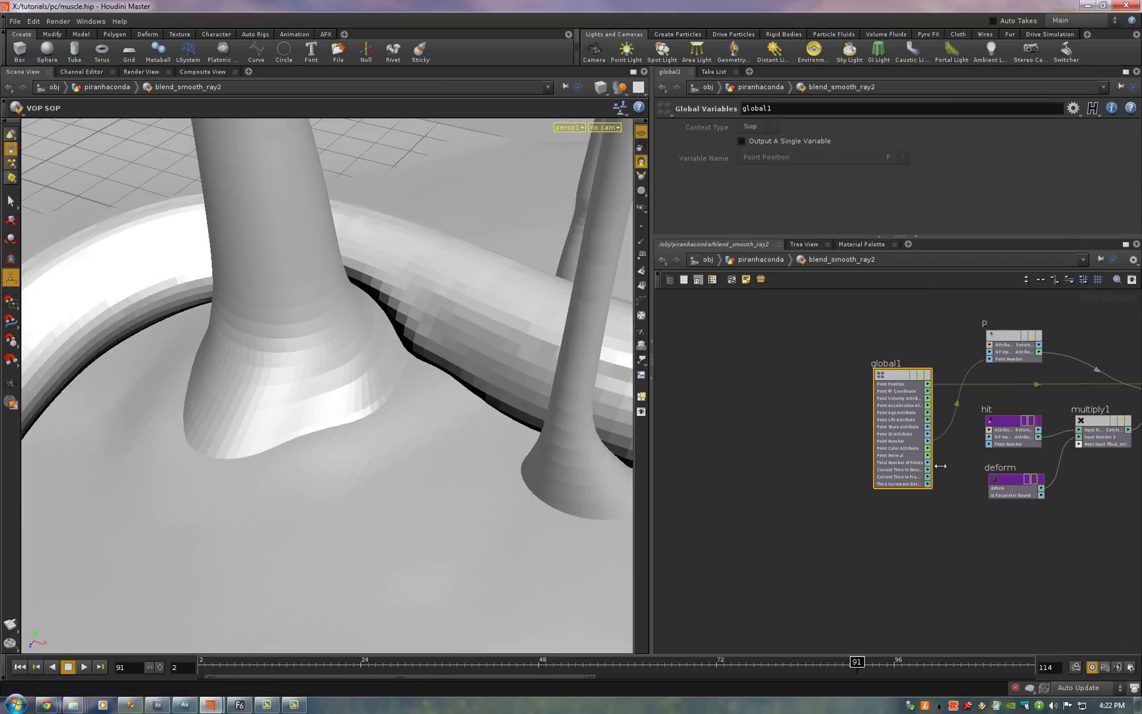
middle_drag(1138, 335, 906, 400)
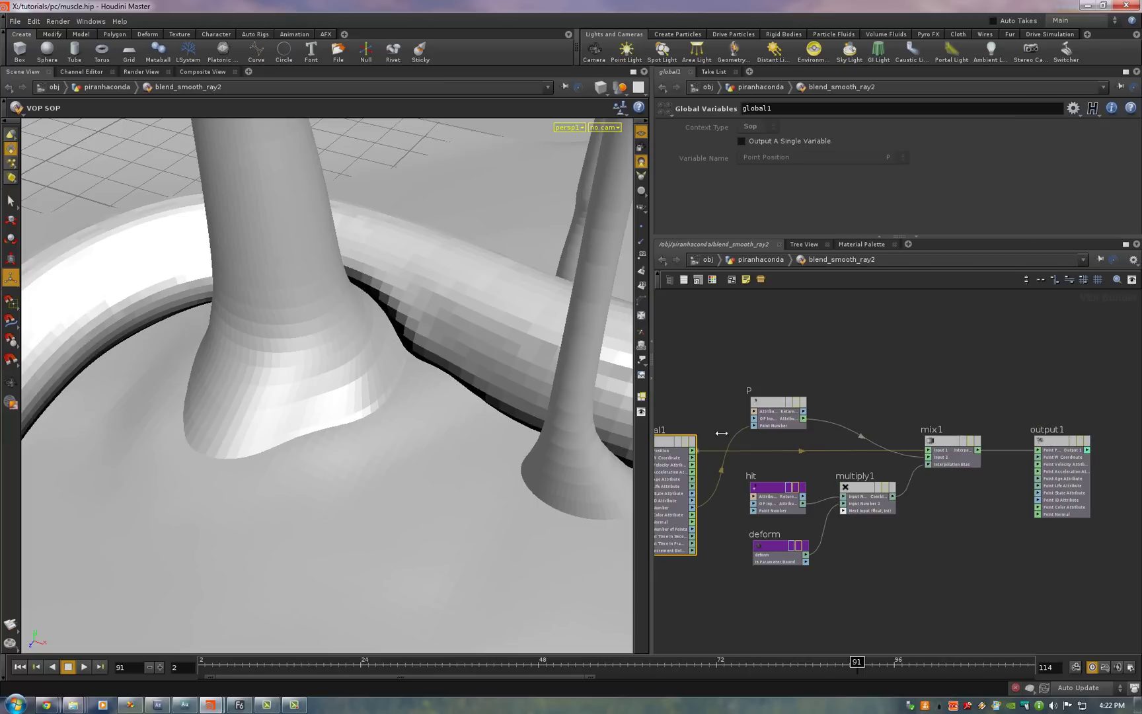
click(773, 402)
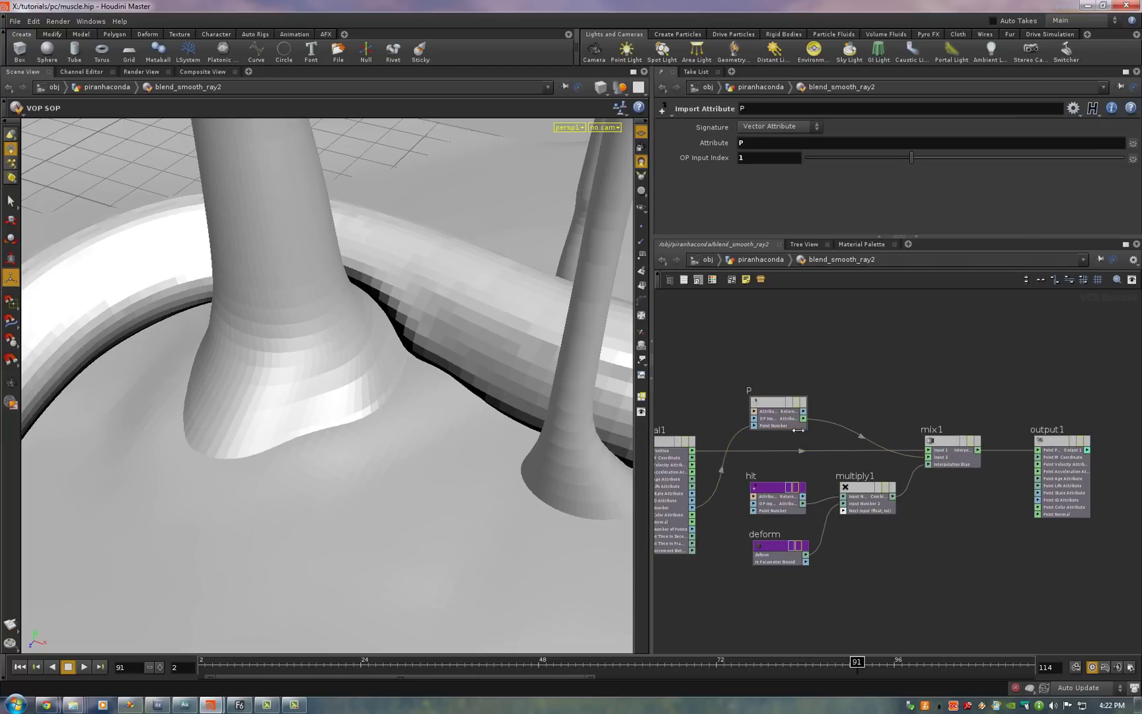
middle_drag(867, 599, 884, 583)
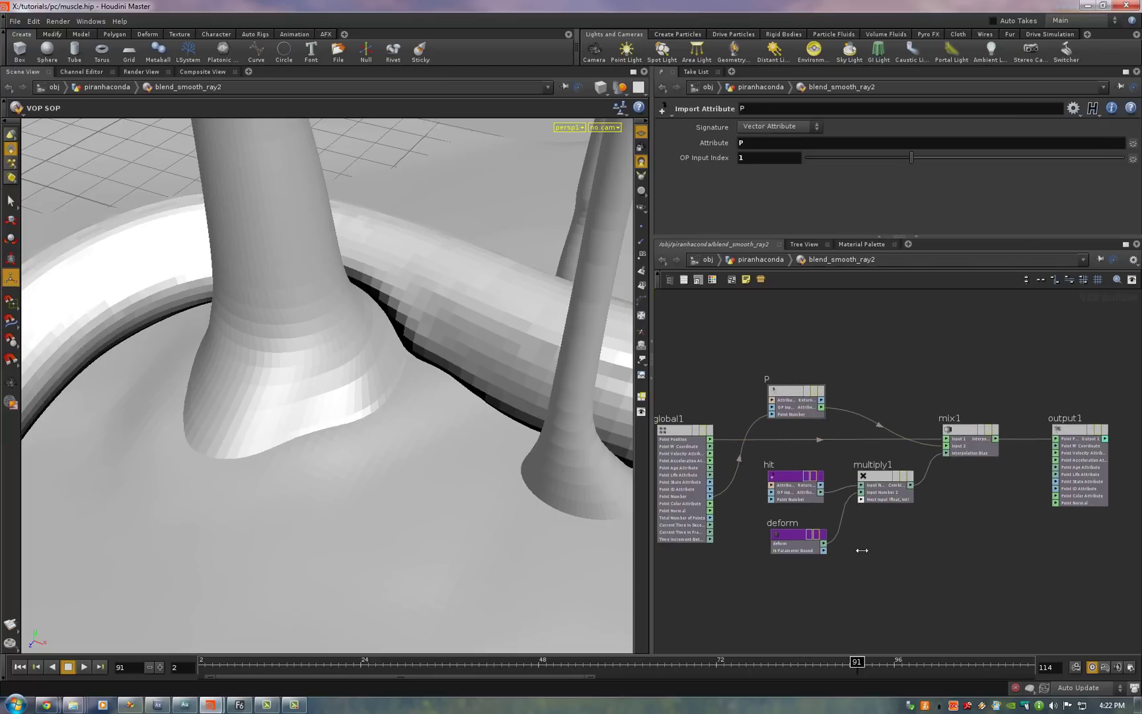
click(790, 478)
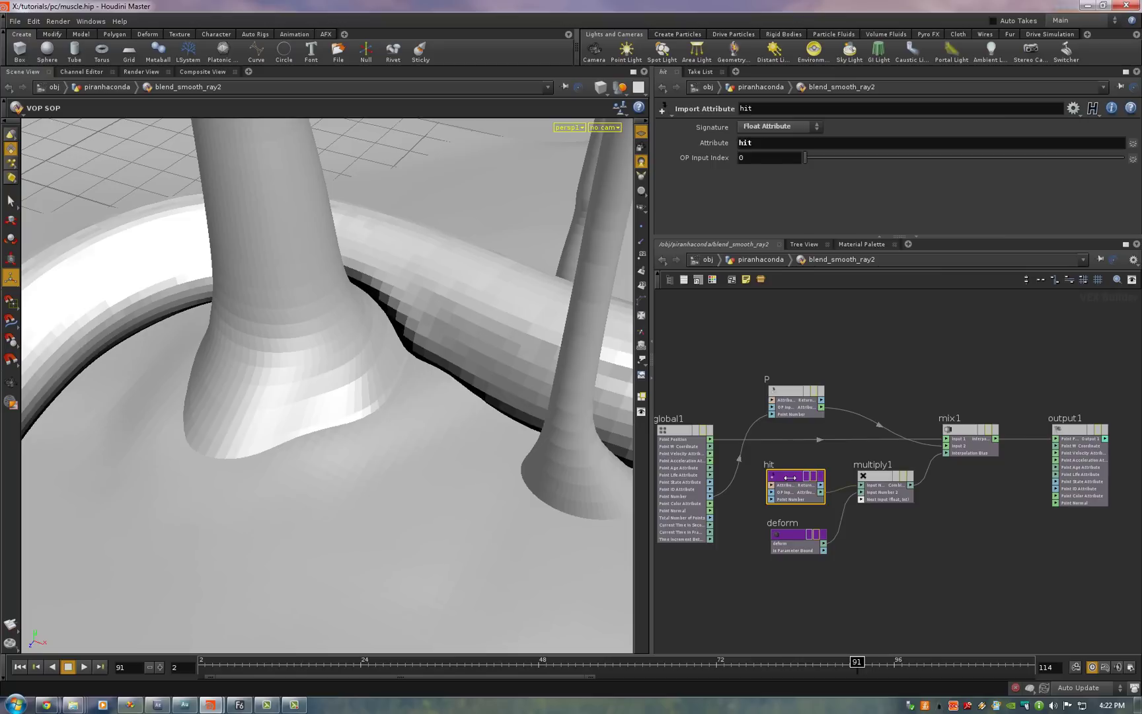
Step: Return to the piranhaconda network and toggle the bypass of blend_smooth_ray2 to compare the smoothing at the contact area
key(u)
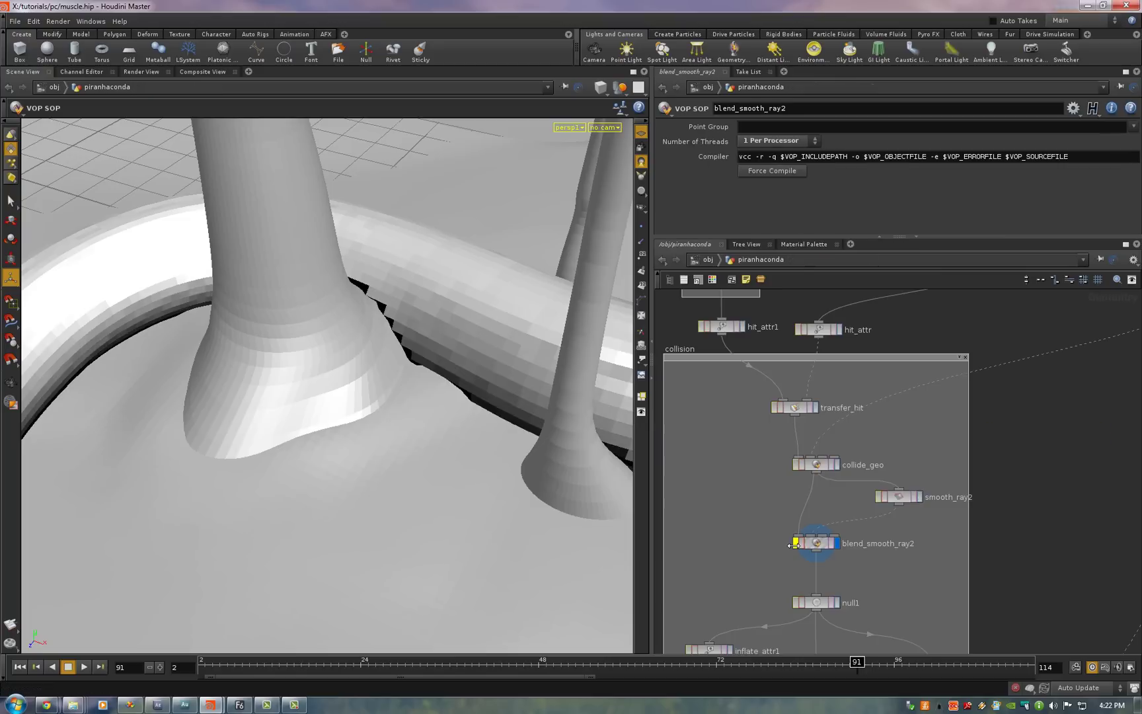
click(795, 544)
click(795, 545)
mouse_move(430, 317)
alt+mouse_down()
mouse_move(416, 287)
mouse_move(413, 324)
alt+mouse_up()
middle_drag(1071, 508, 1071, 427)
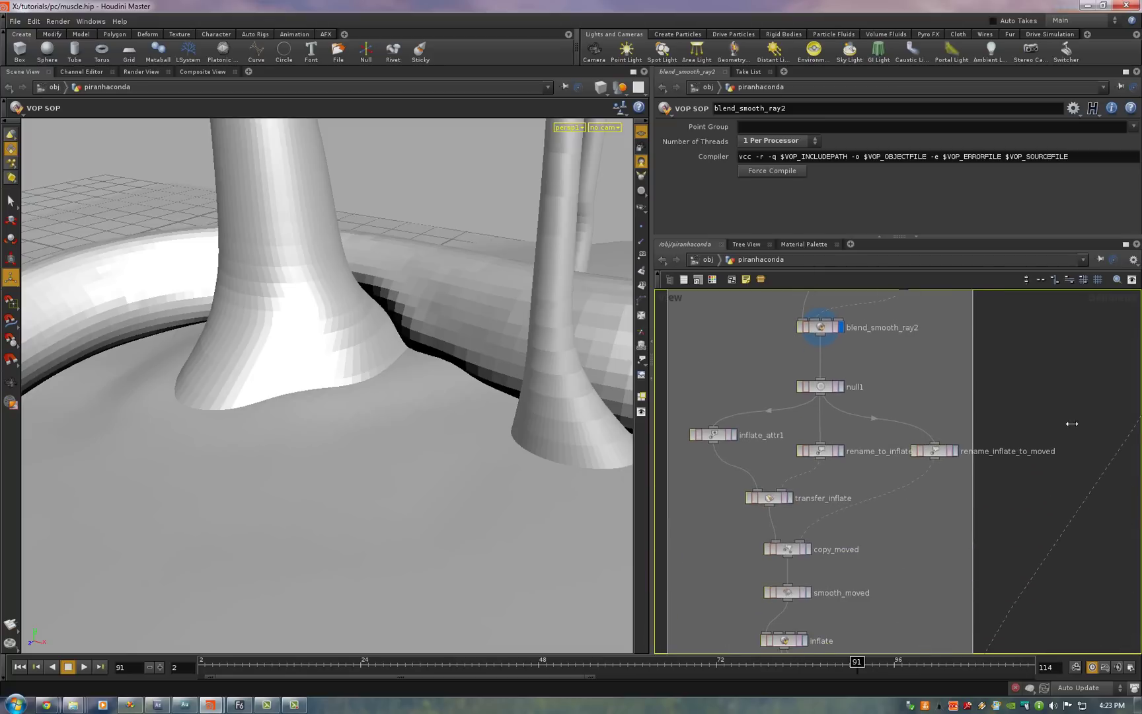
drag(455, 268, 509, 306)
Step: Display inflate_attr1, transfer_inflate, copy_moved and inflate in turn
click(719, 433)
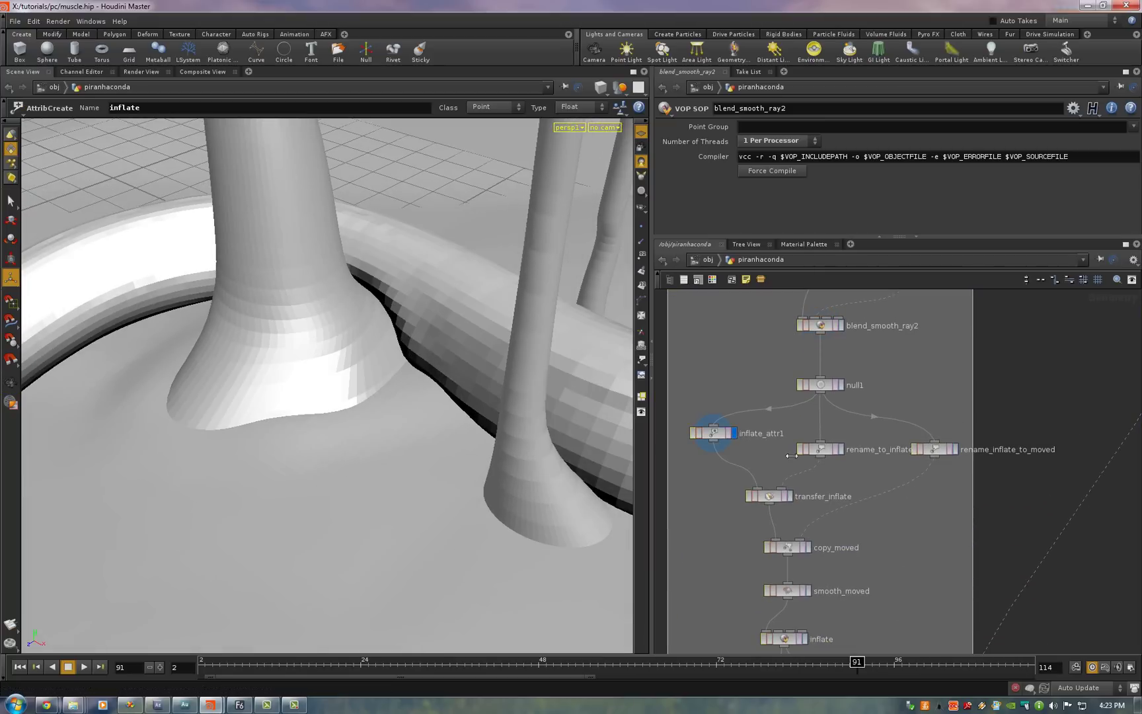
click(788, 495)
click(808, 548)
middle_drag(953, 582, 966, 494)
click(813, 554)
Step: Toggle the bypass of the displayed inflate node repeatedly to compare the snake's bulge around the trunks
key(Escape)
drag(378, 249, 397, 338)
key(Return)
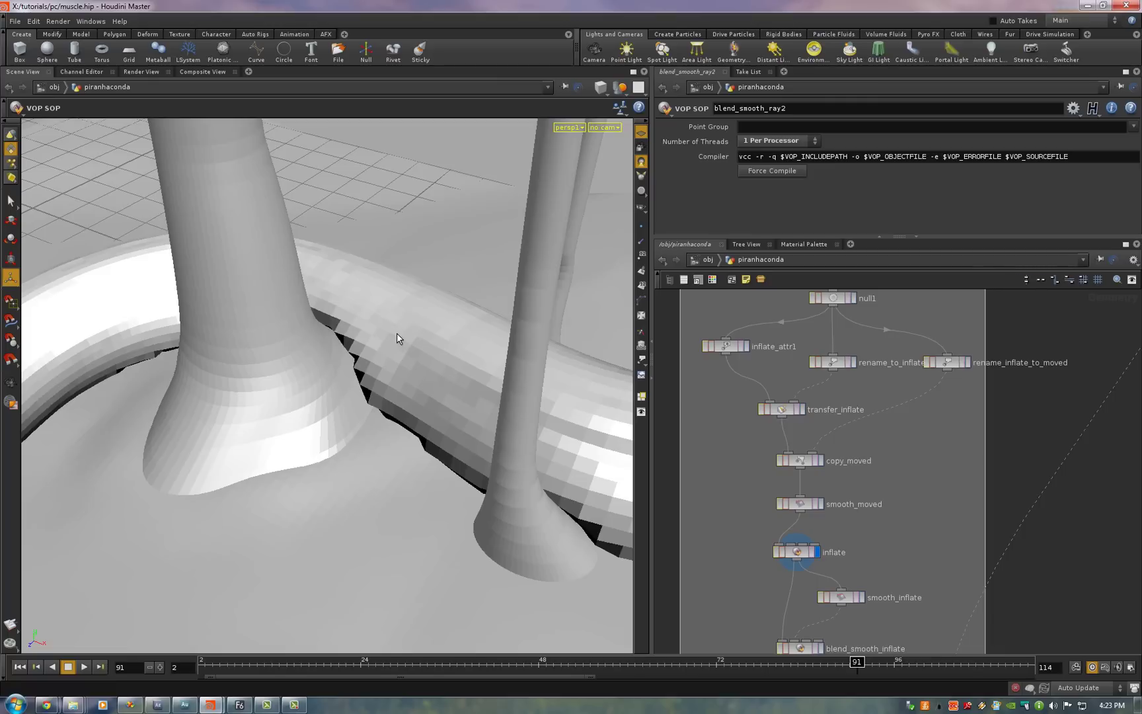
click(776, 552)
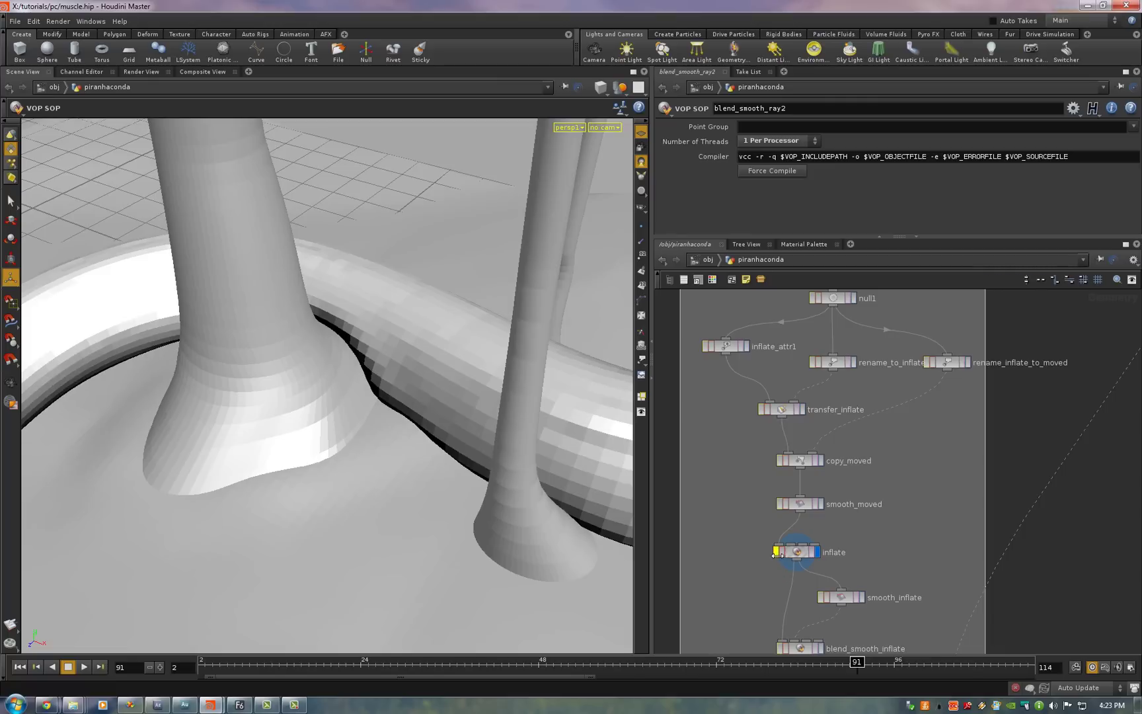
click(776, 552)
click(776, 552)
click(776, 552)
click(776, 552)
click(776, 552)
click(776, 552)
click(776, 552)
click(776, 552)
Step: Alternate the display between smooth_inflate and inflate to compare the smoothed and unsmoothed surface
middle_drag(990, 531, 991, 407)
click(847, 457)
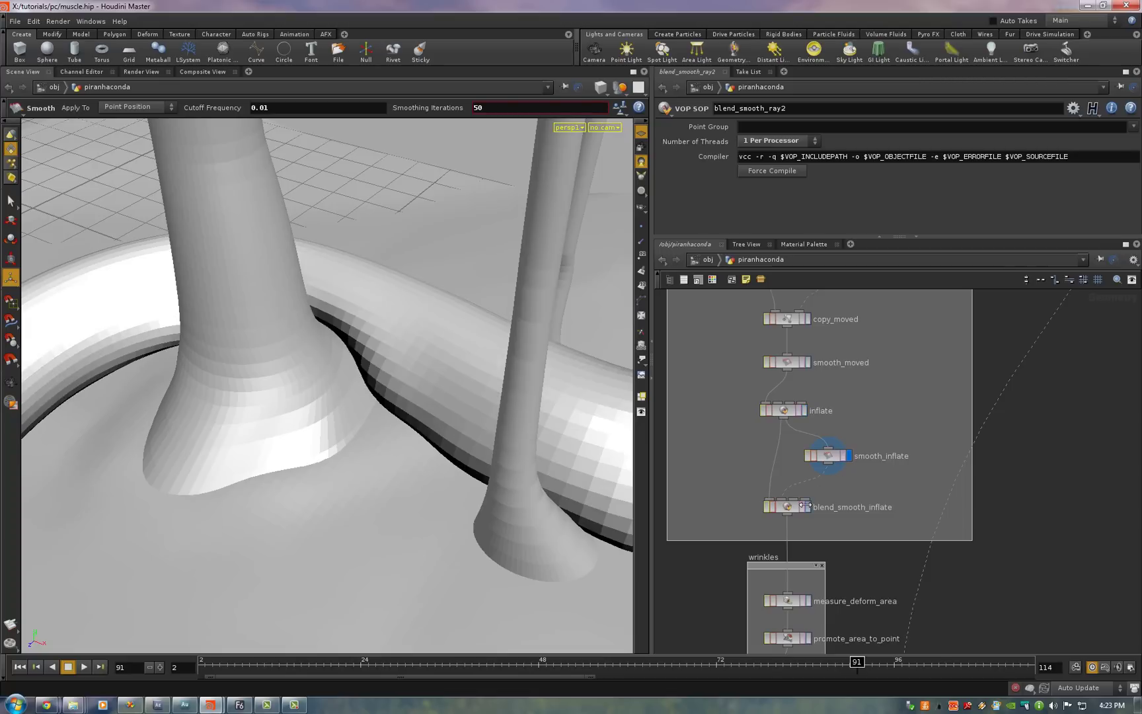
click(803, 411)
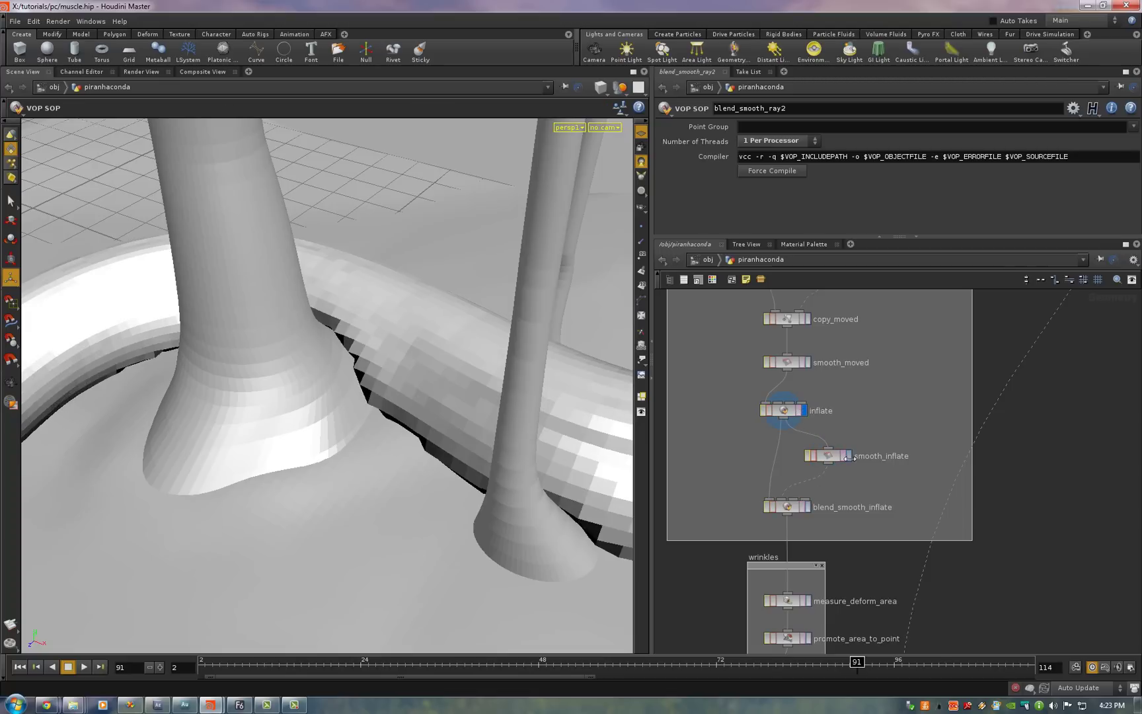
click(849, 457)
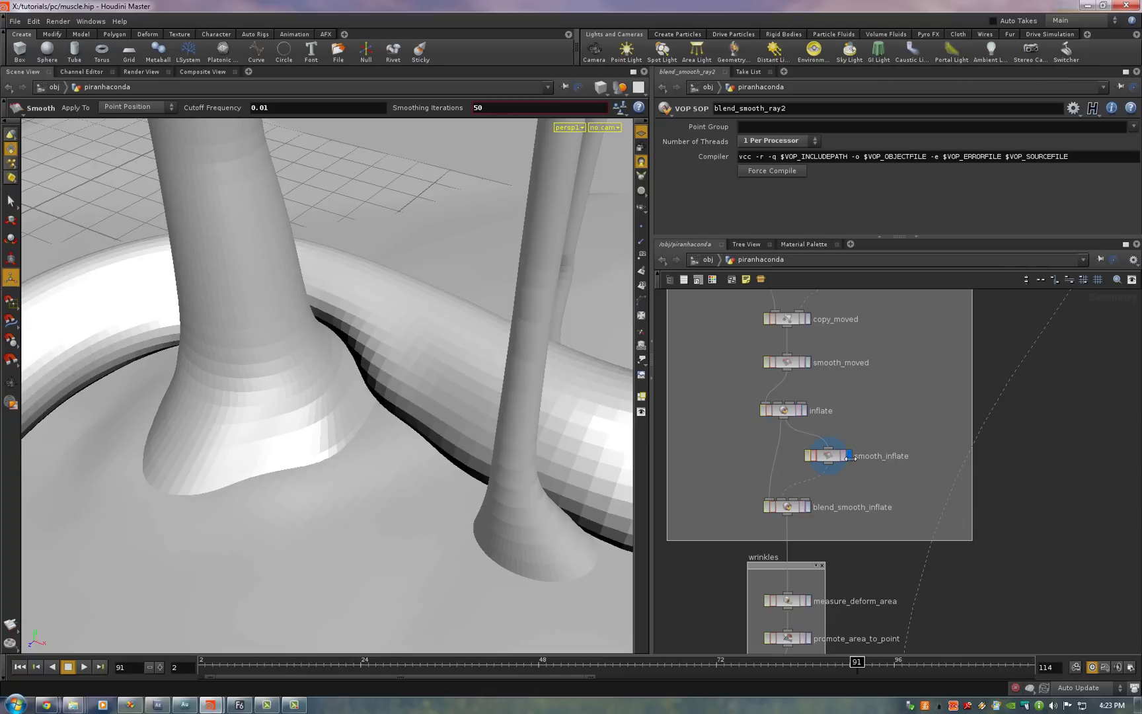
Step: Display blend_smooth_inflate and toggle its bypass to compare the blended smoothing
click(808, 507)
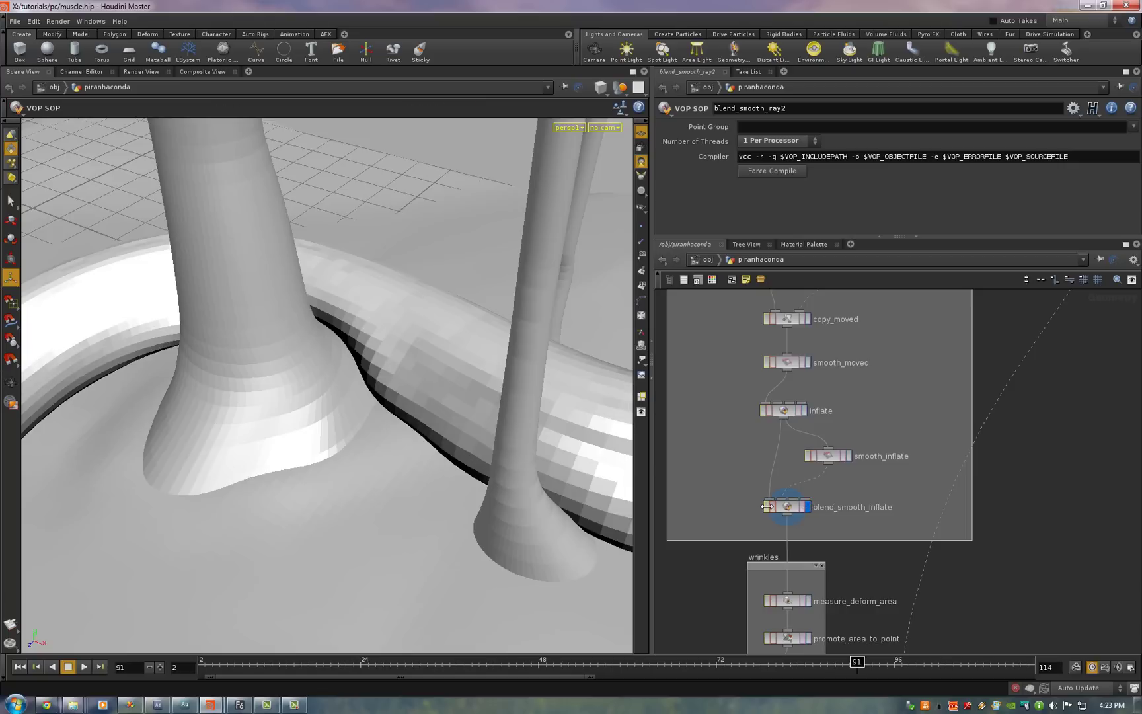
click(766, 507)
click(767, 507)
click(767, 507)
click(770, 507)
Step: Display measure_deform_area, promote_area_to_point and winkle_generator1 in turn, and view the wrinkles on the inner side of the snake's bend
middle_drag(979, 552, 938, 394)
click(767, 441)
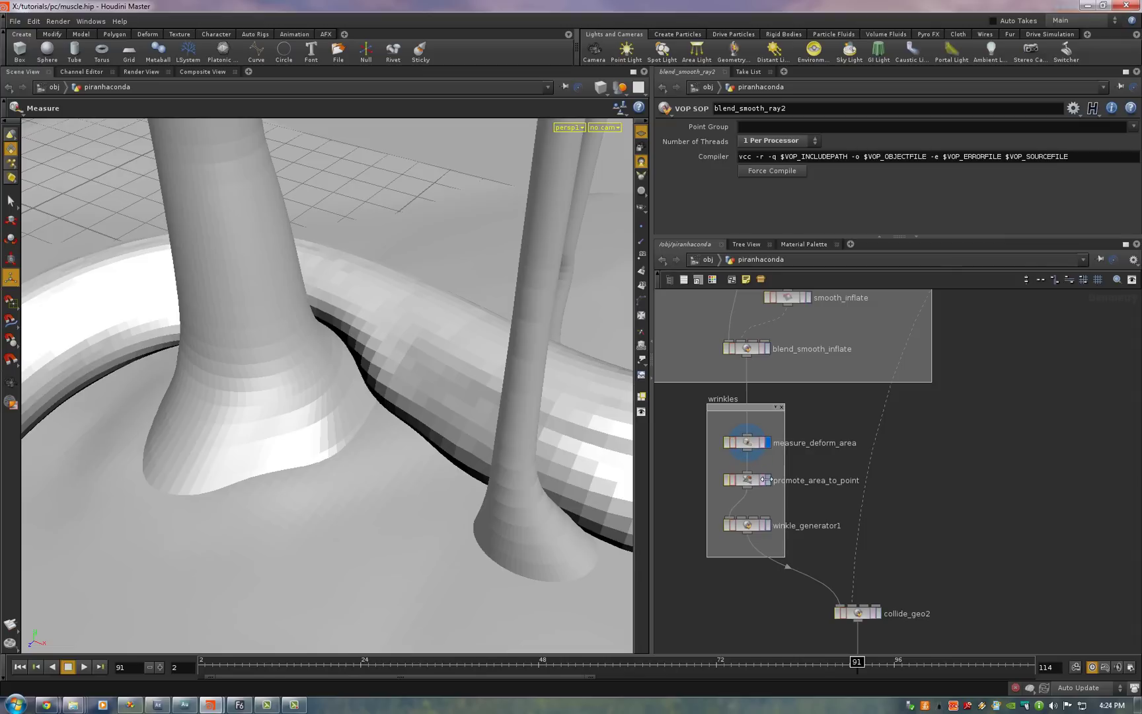
click(766, 479)
click(768, 524)
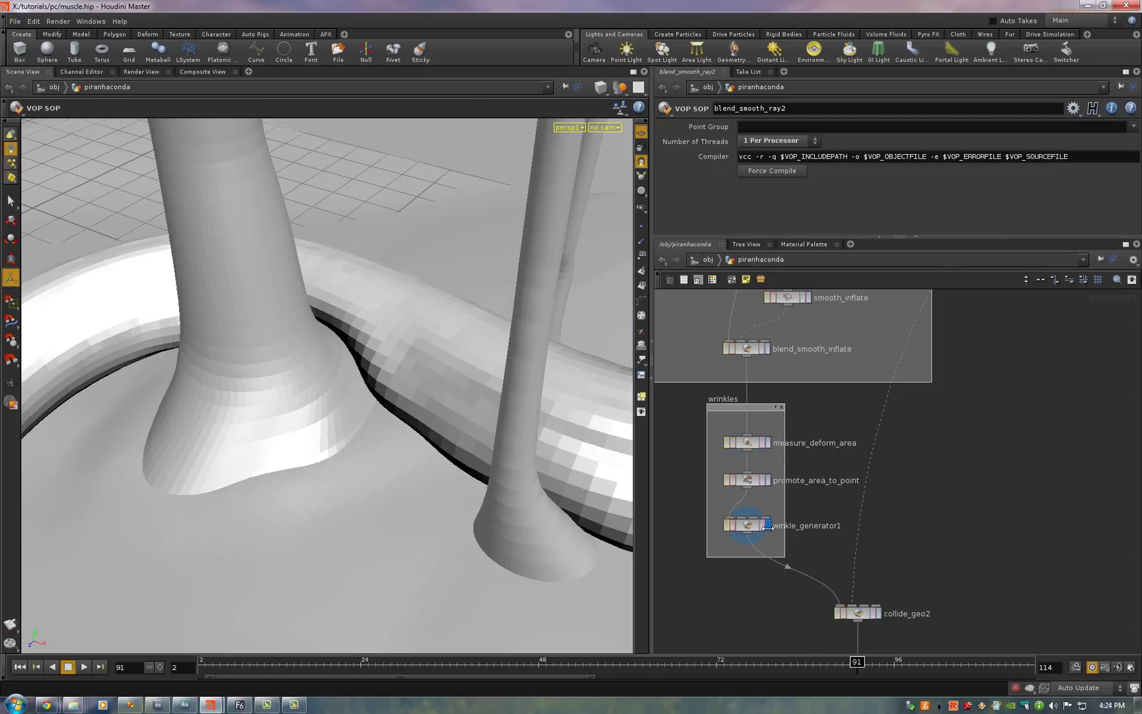
key(space)
drag(301, 268, 657, 581)
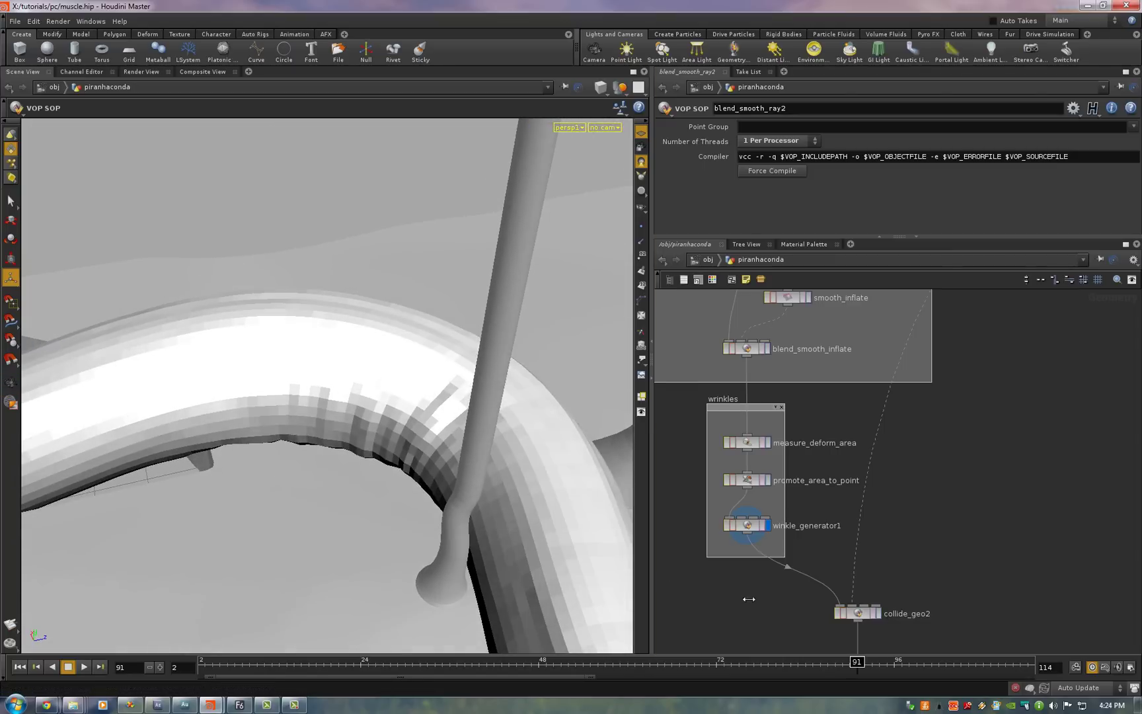
Step: Add a Subdivide node fed by winkle_generator1, display it and set its depth to 2
middle_drag(749, 605, 785, 571)
key(Tab)
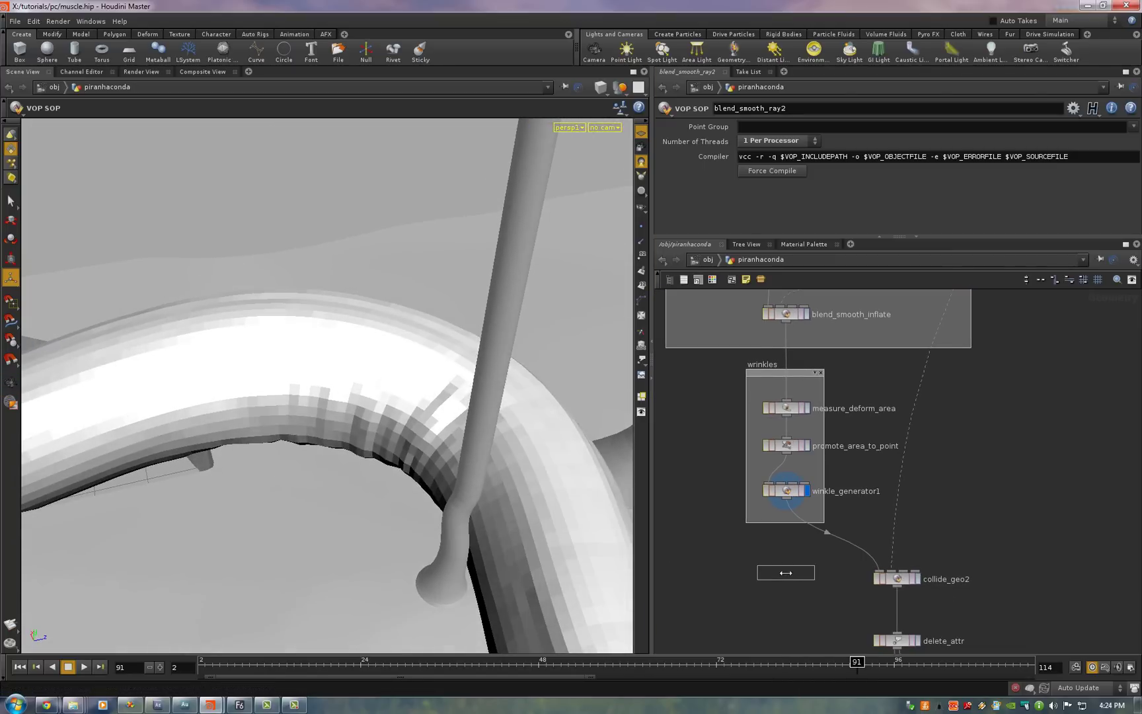
click(786, 573)
click(785, 499)
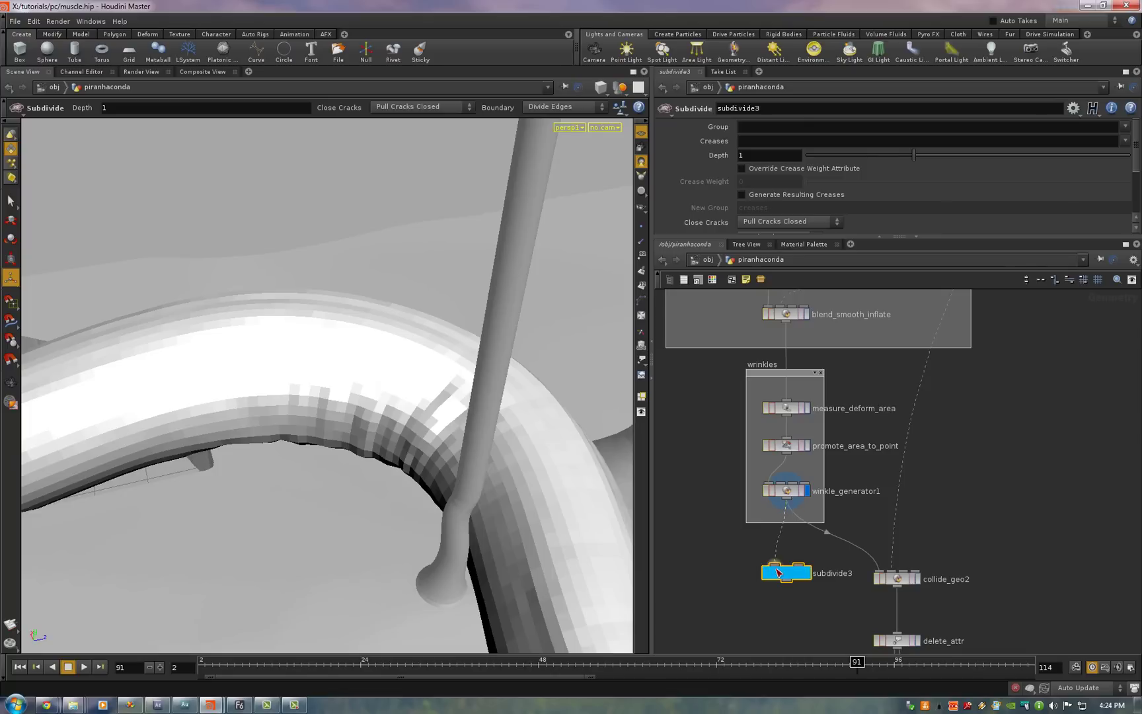
drag(790, 573, 790, 579)
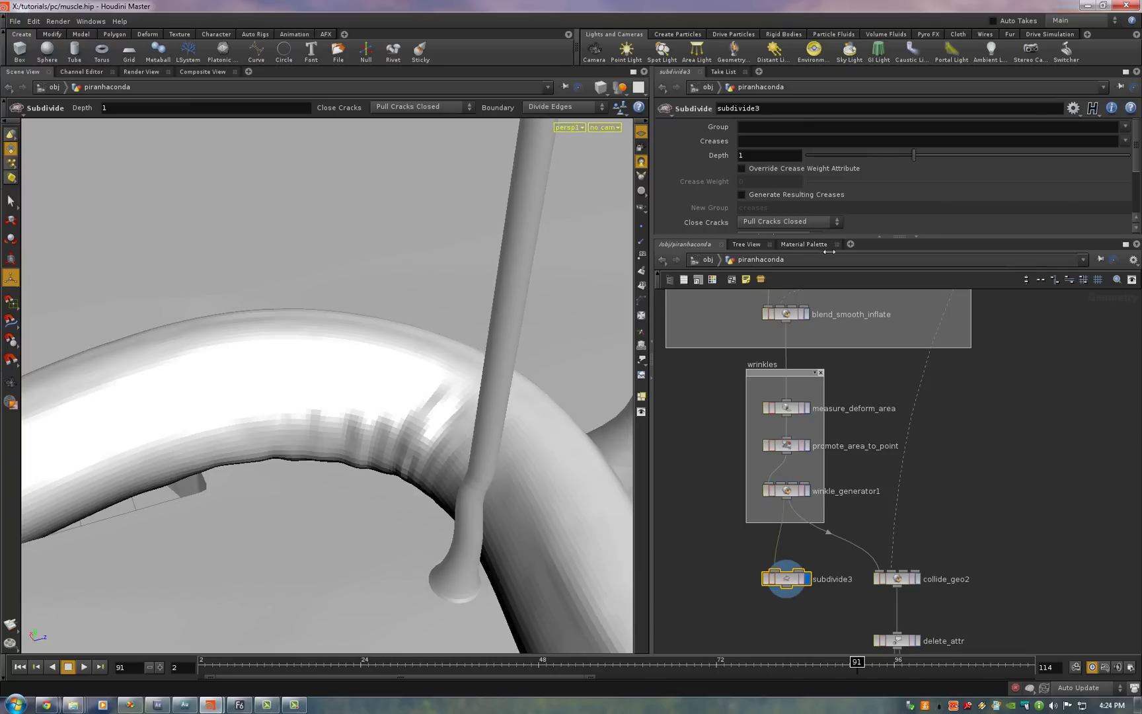
text(2)
key(Return)
Step: Set the wrinkle_scale of winkle_generator1 to 0.4 and remove the subdivide3 preview node
click(787, 491)
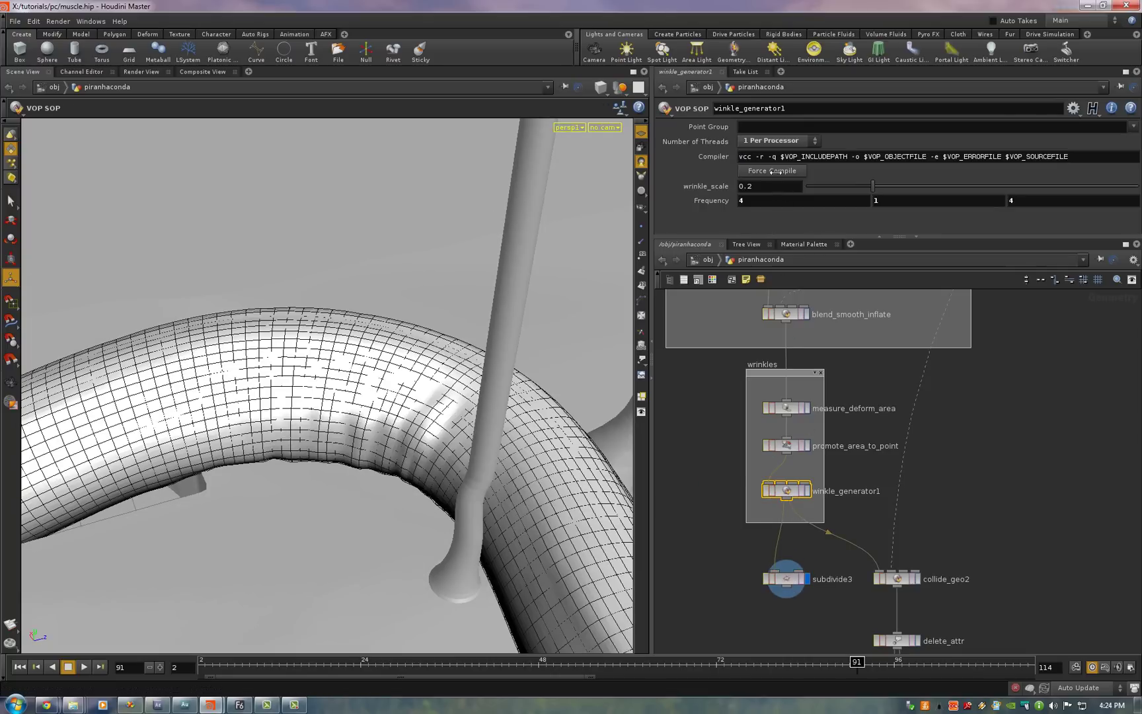
middle_drag(773, 185, 780, 186)
click(663, 559)
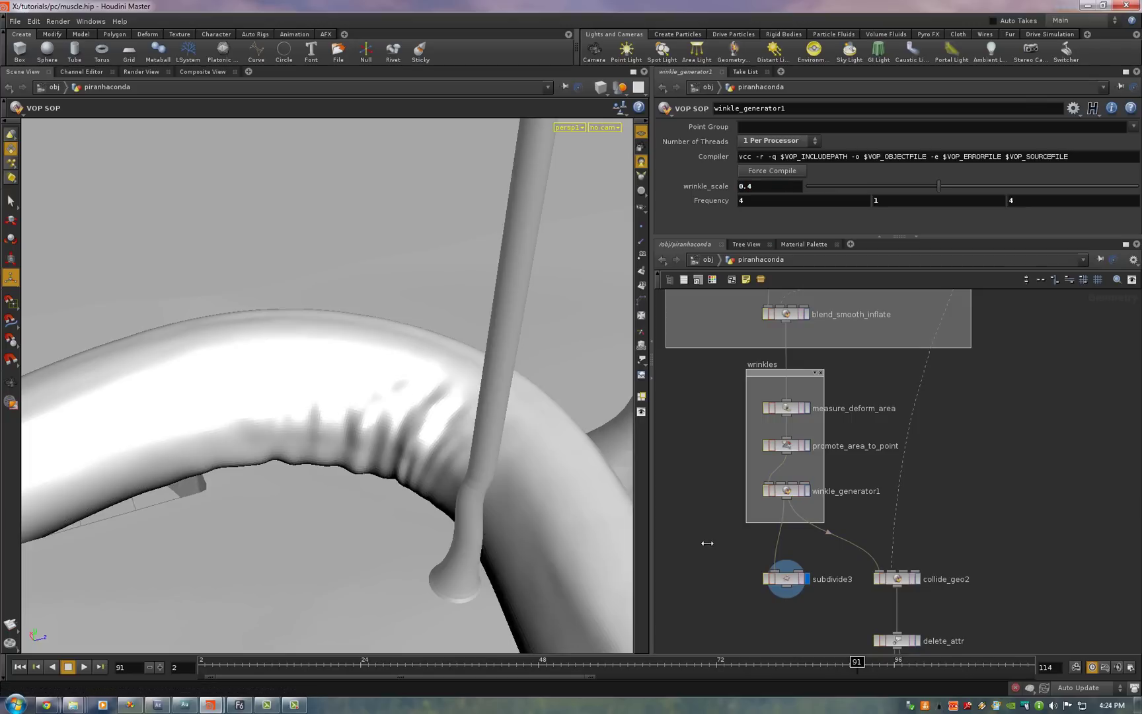
click(786, 577)
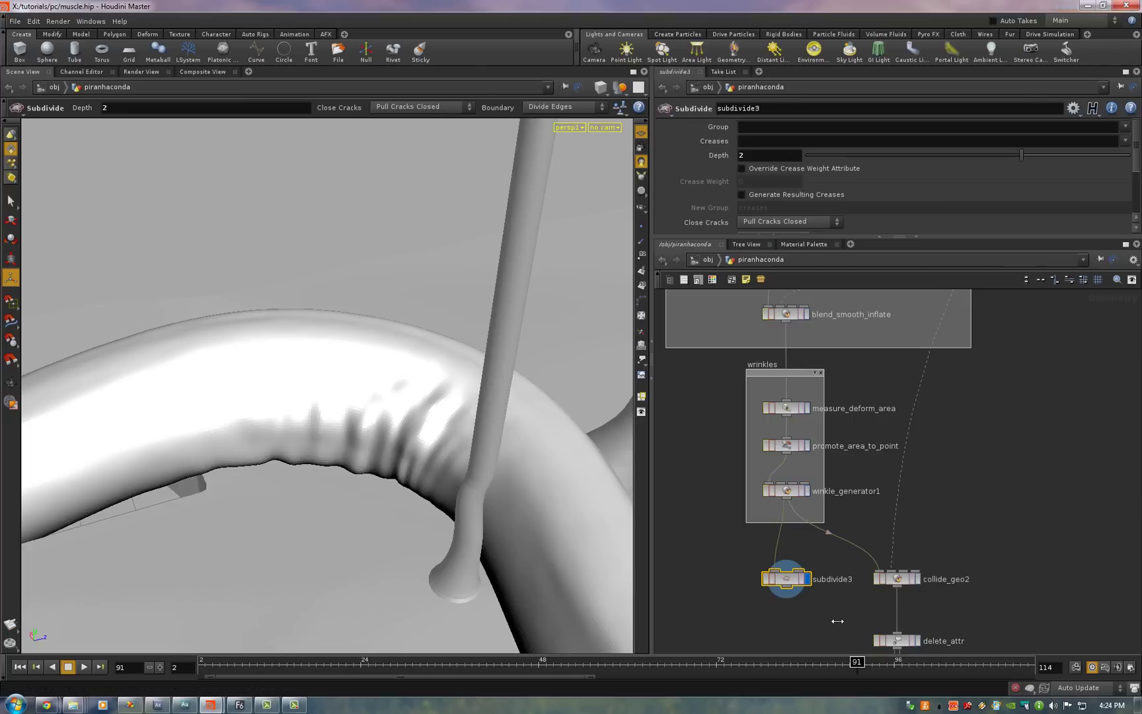
Step: Open the winkle_generator1 VOP network and inspect its rest_area and deform_area parameter nodes
click(785, 491)
double_click(785, 491)
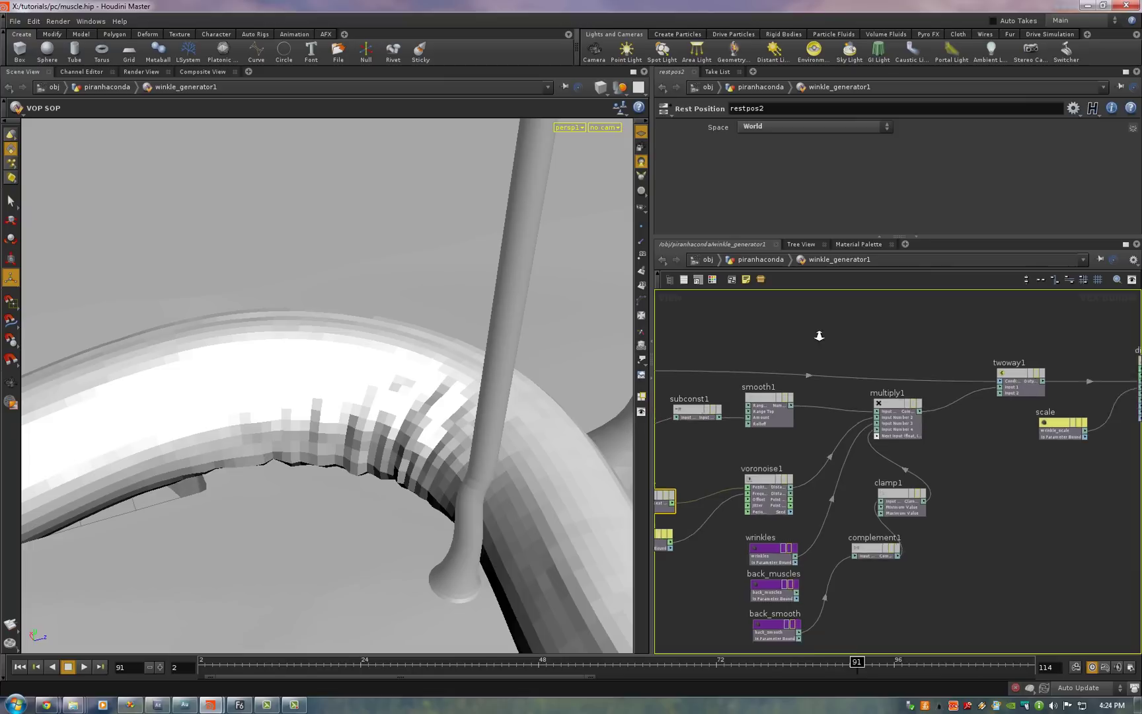
right_drag(819, 336, 734, 339)
middle_drag(708, 366, 746, 362)
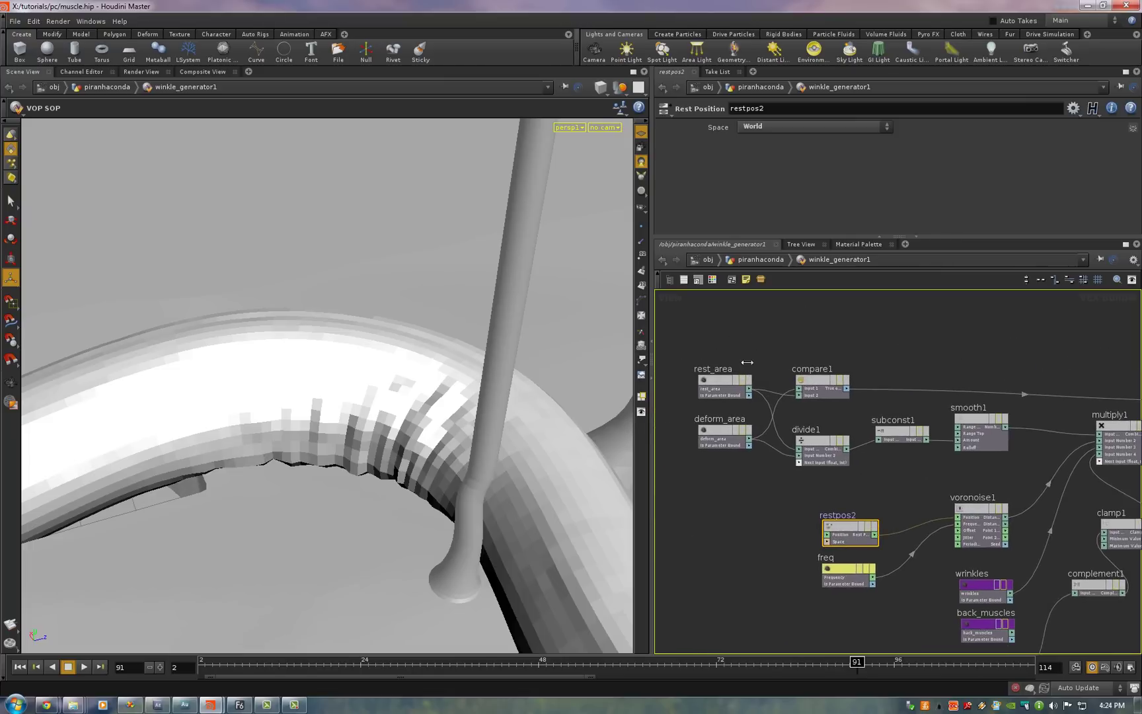
click(720, 383)
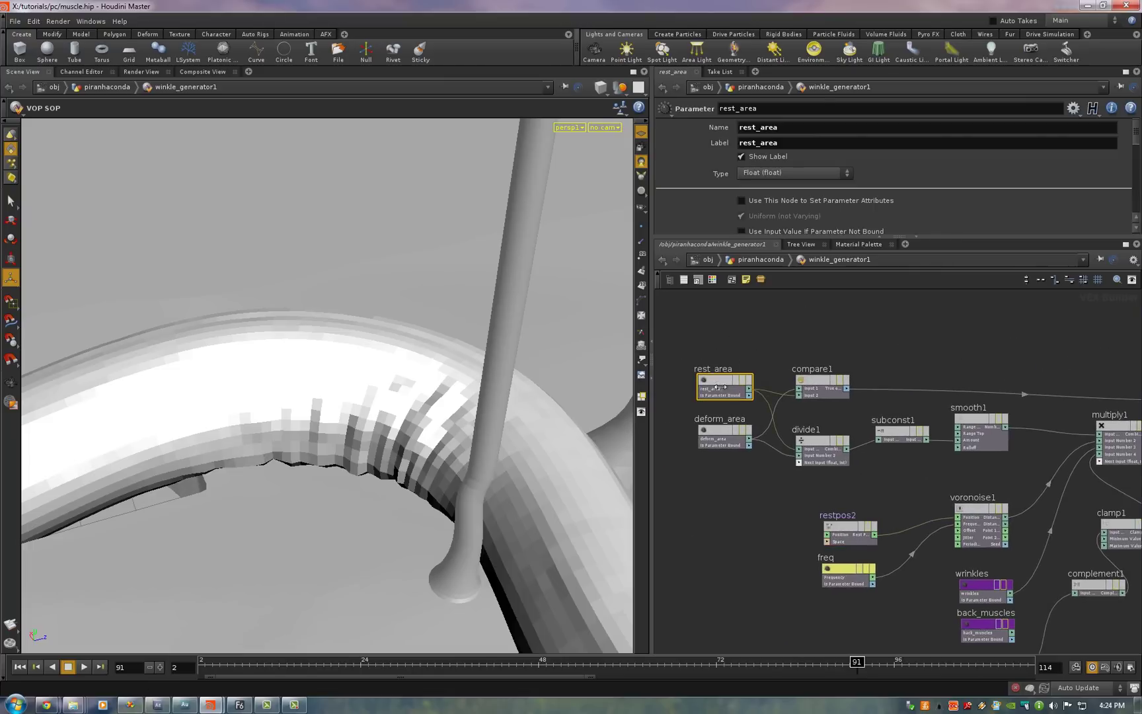
click(722, 430)
middle_drag(918, 344, 811, 335)
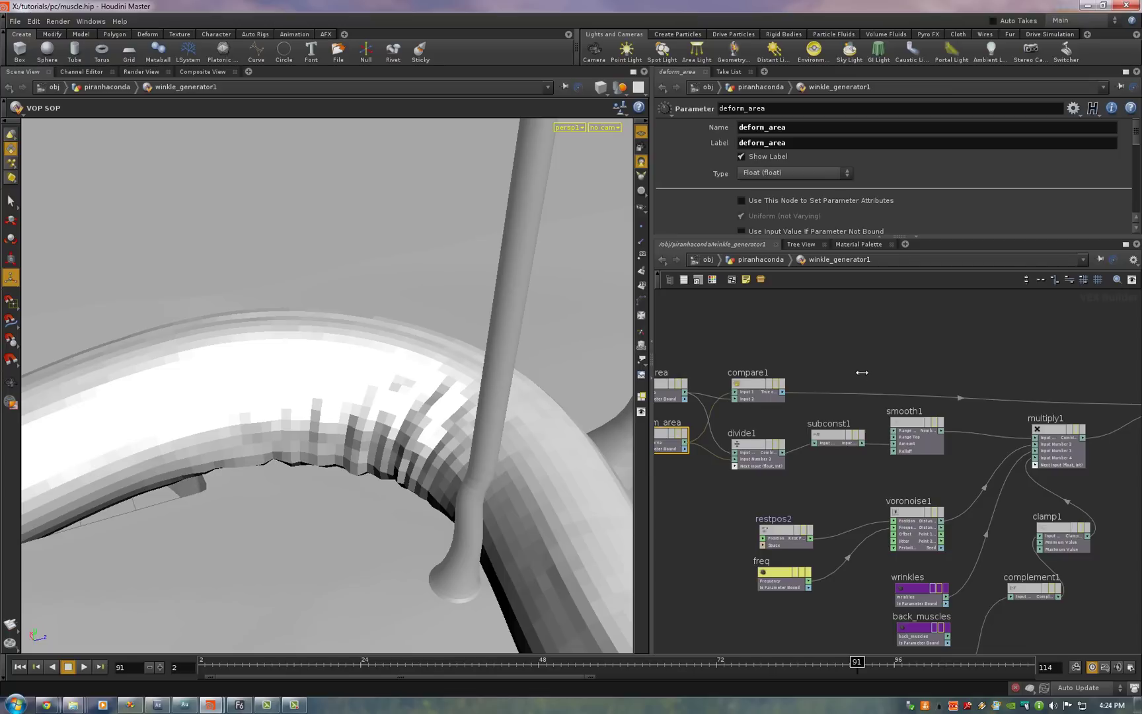
Step: Inspect the voronoise1 node and trace the wrinkle network through displacenml1 to output1
middle_drag(889, 482, 803, 422)
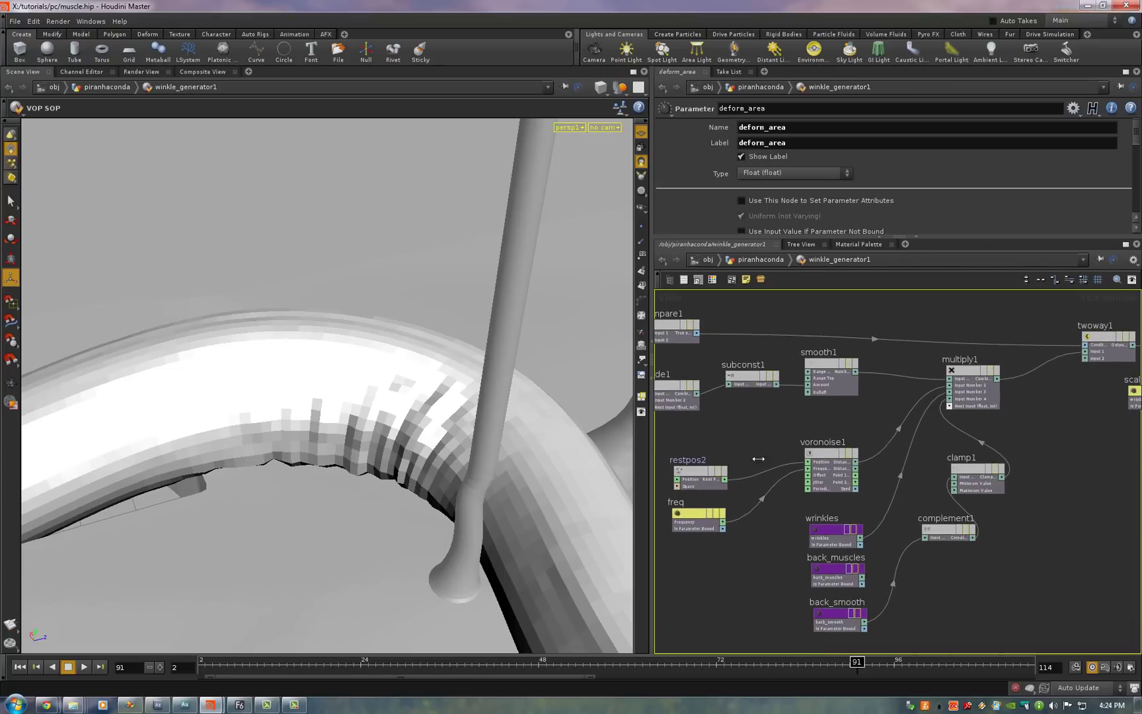
click(820, 458)
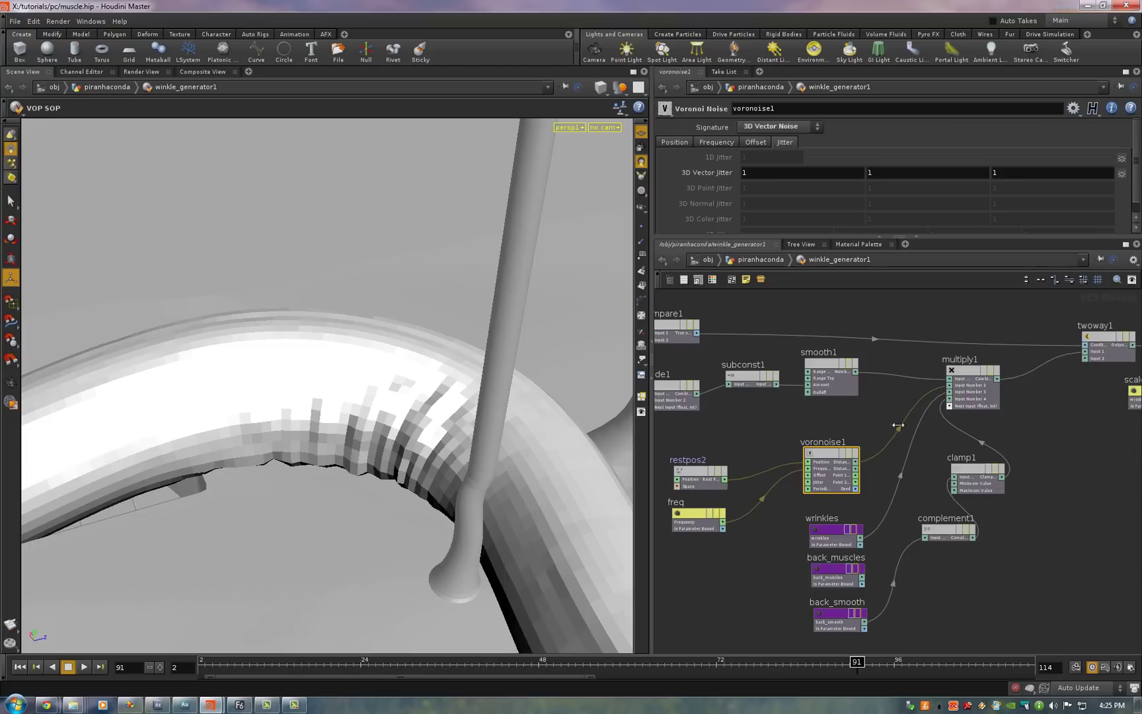
mouse_move(892, 417)
middle_down()
mouse_move(922, 427)
mouse_move(844, 483)
middle_up()
middle_drag(977, 480, 829, 506)
mouse_move(951, 349)
middle_down()
mouse_move(813, 360)
mouse_move(917, 363)
middle_up()
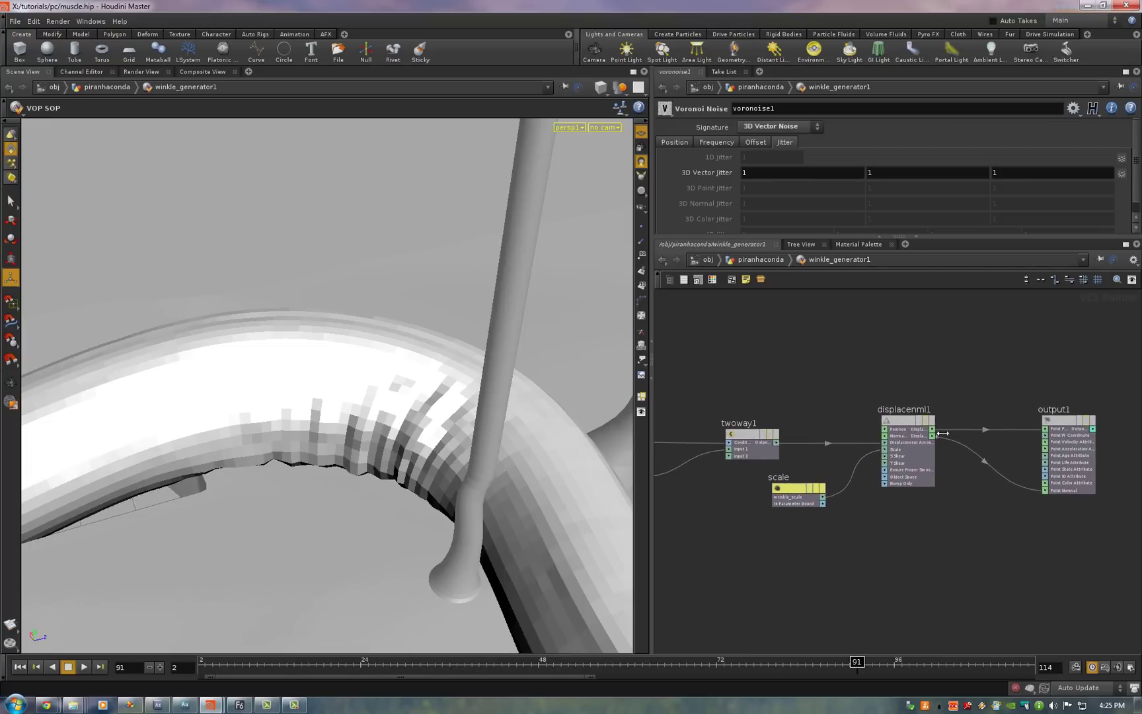
mouse_move(761, 386)
middle_down()
mouse_move(1063, 388)
mouse_move(1080, 352)
middle_up()
middle_drag(981, 350, 941, 366)
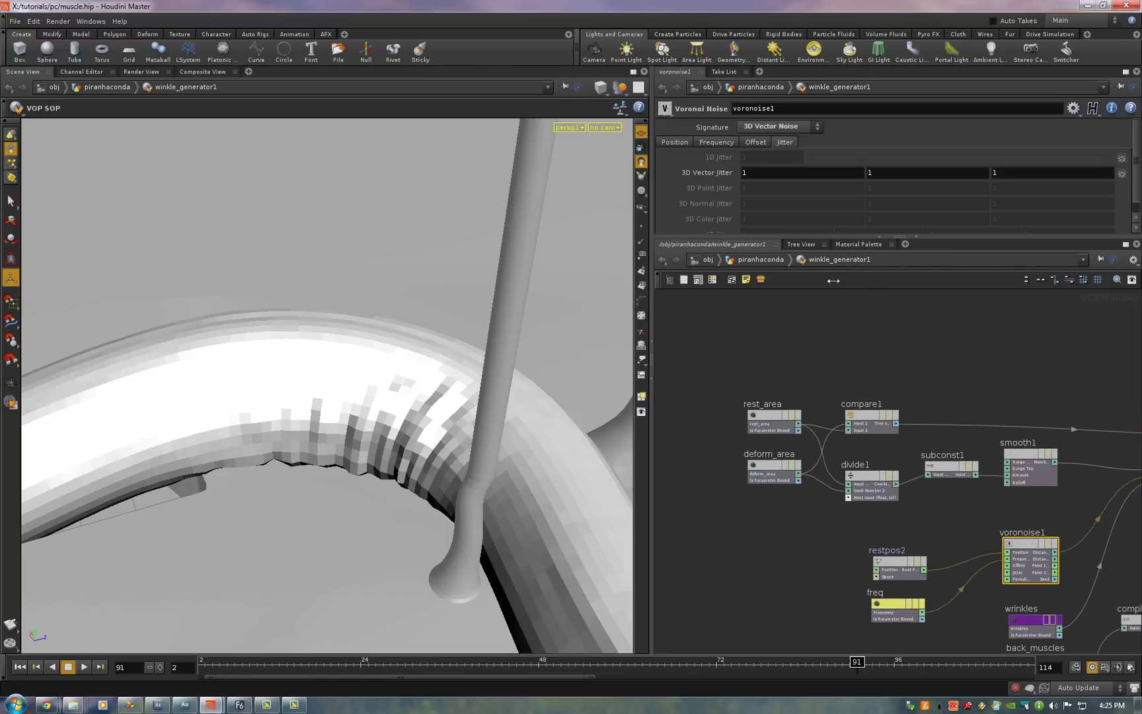
Step: Return to the piranhaconda network and toggle the bypass of winkle_generator1 to compare the body with and without wrinkles
click(760, 259)
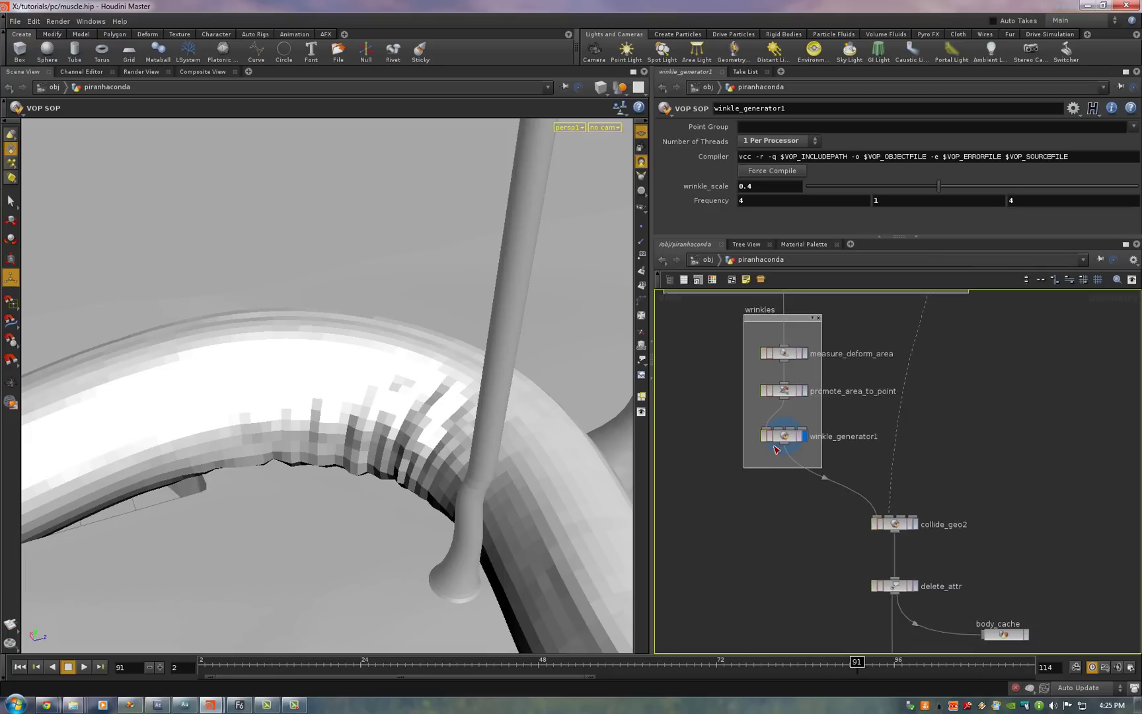
click(763, 436)
click(764, 437)
click(764, 436)
click(764, 436)
Step: Display collide_geo2 and examine the body_cache and read_body_cache nodes below it
middle_drag(989, 487, 929, 380)
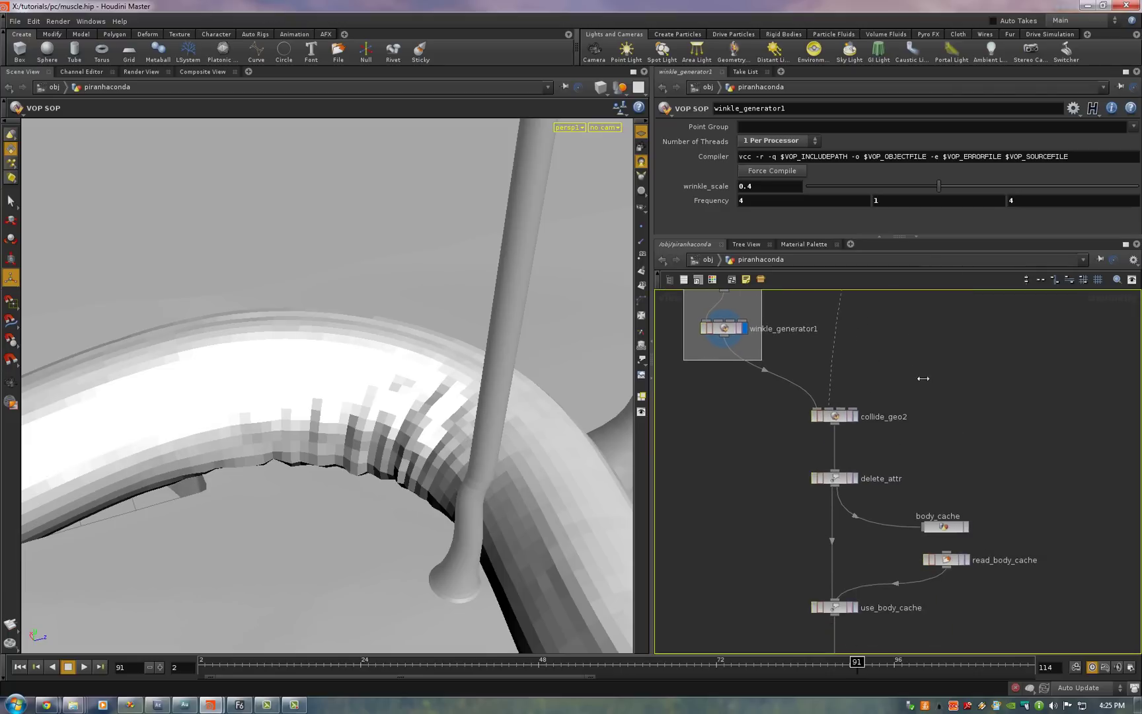
click(855, 417)
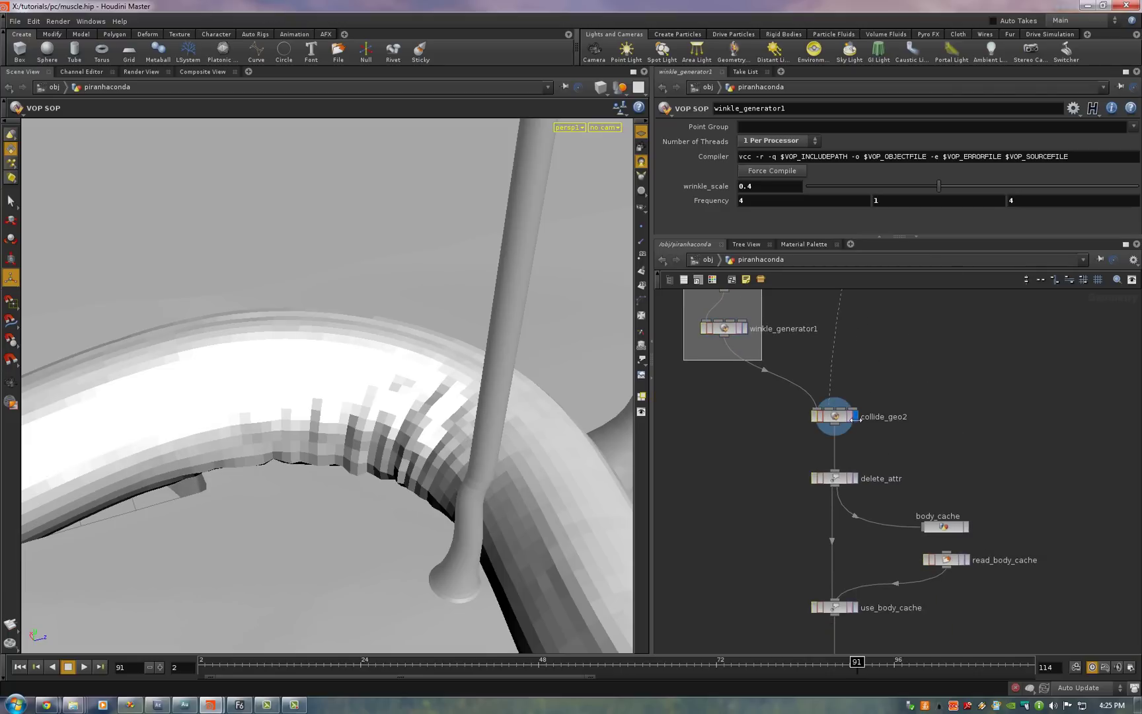
middle_drag(893, 464, 908, 390)
middle_drag(989, 406, 994, 372)
right_drag(998, 402, 950, 553)
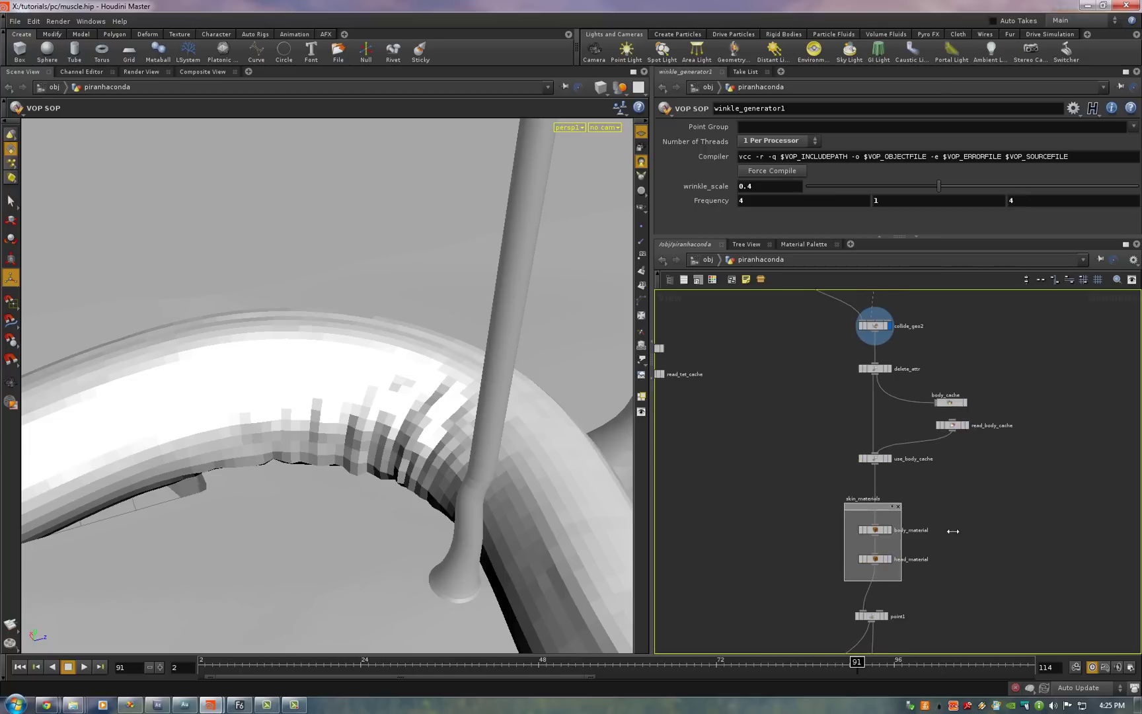
scroll(950, 553, down, 4)
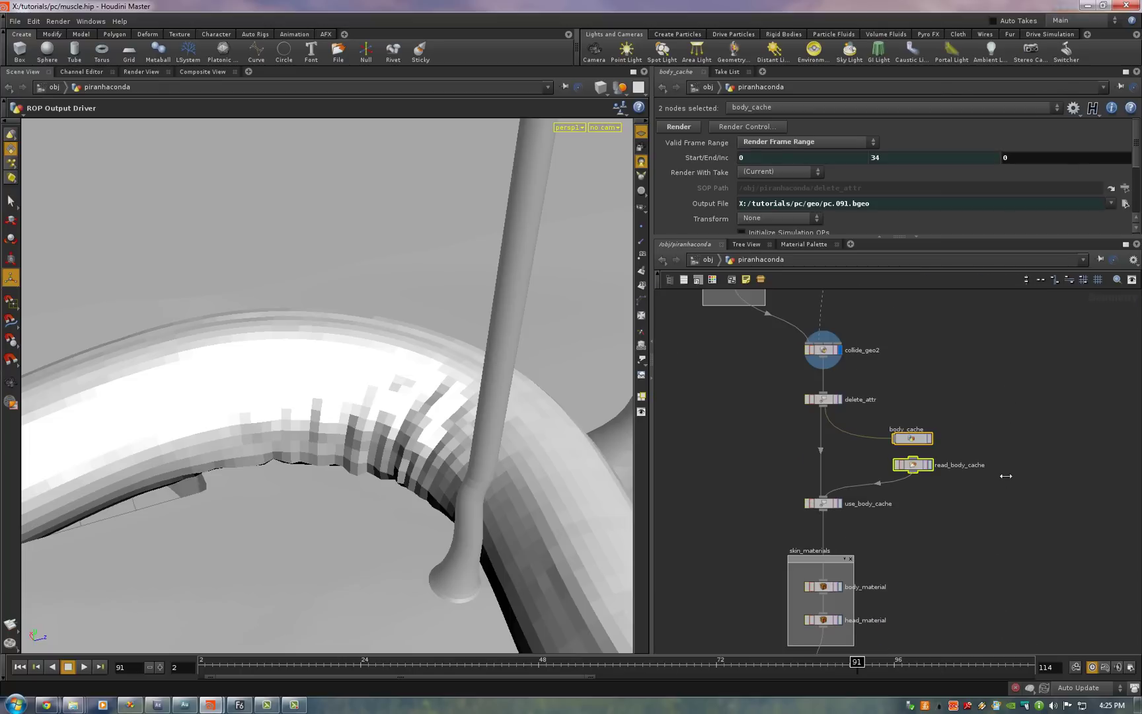
drag(1003, 392, 892, 489)
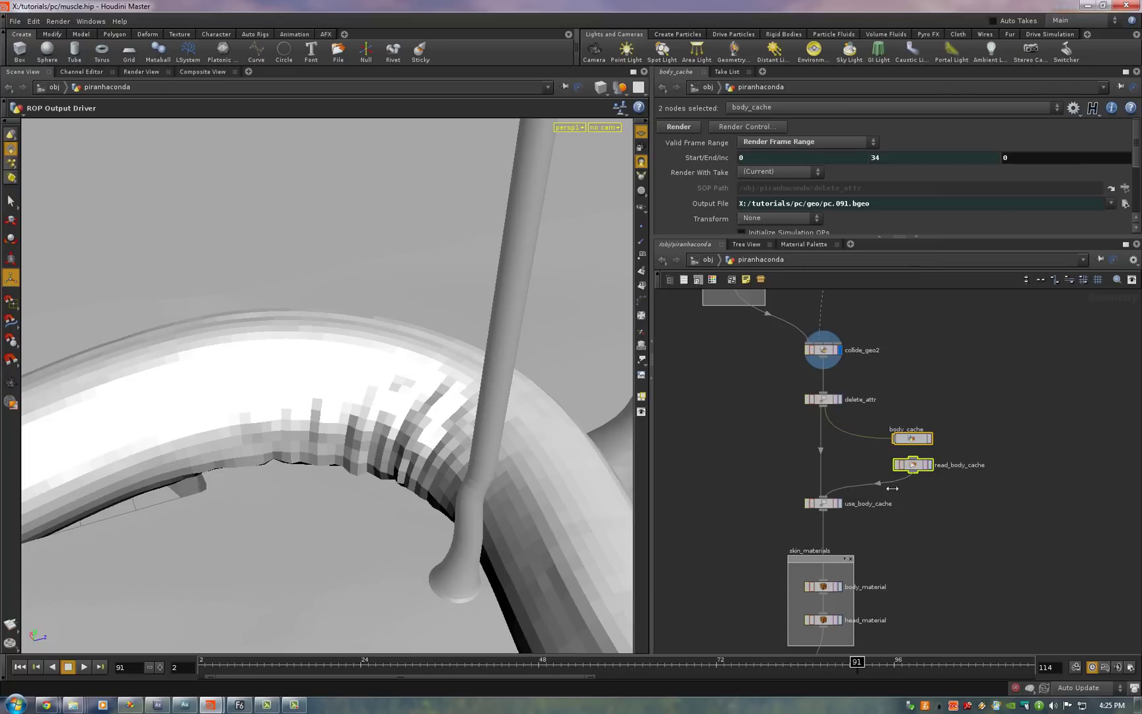
click(992, 474)
Step: Follow the network past the skin materials to the OUT_render null and select it
middle_drag(966, 520, 1046, 416)
right_drag(1046, 416, 1018, 476)
middle_drag(1011, 597, 1015, 431)
middle_drag(1016, 548, 1092, 513)
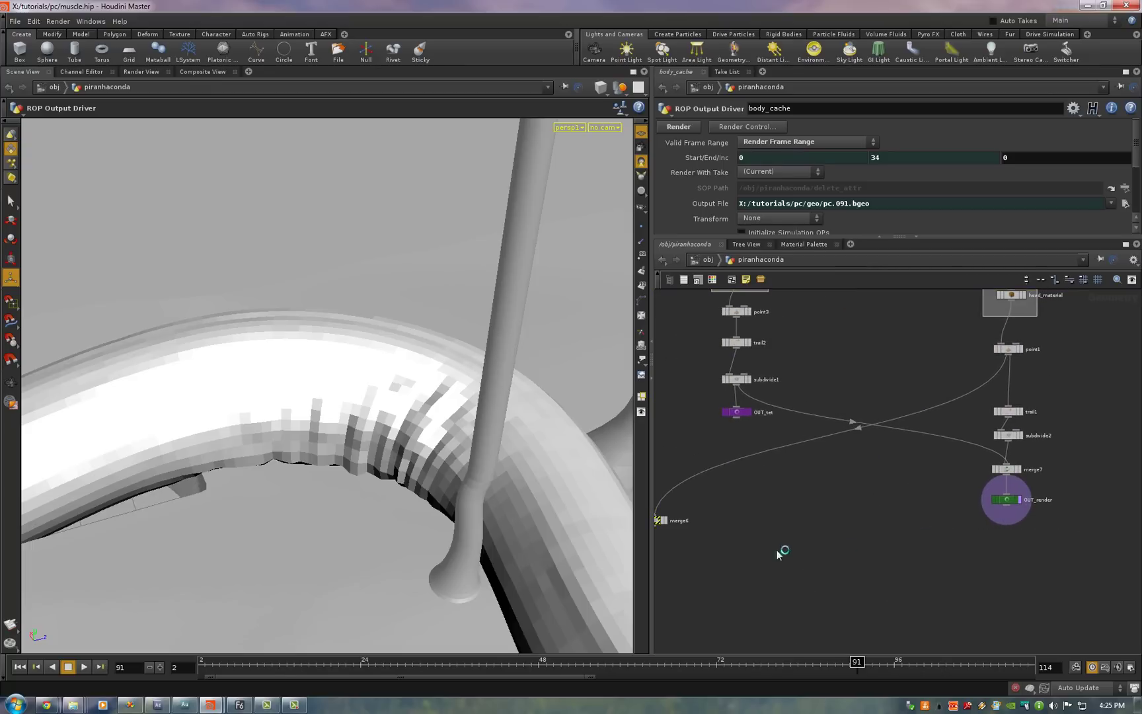
click(1019, 500)
Step: Display OUT_display, inspect the material1 and material2 nodes above it, and look back over the render branch
middle_drag(760, 510, 910, 508)
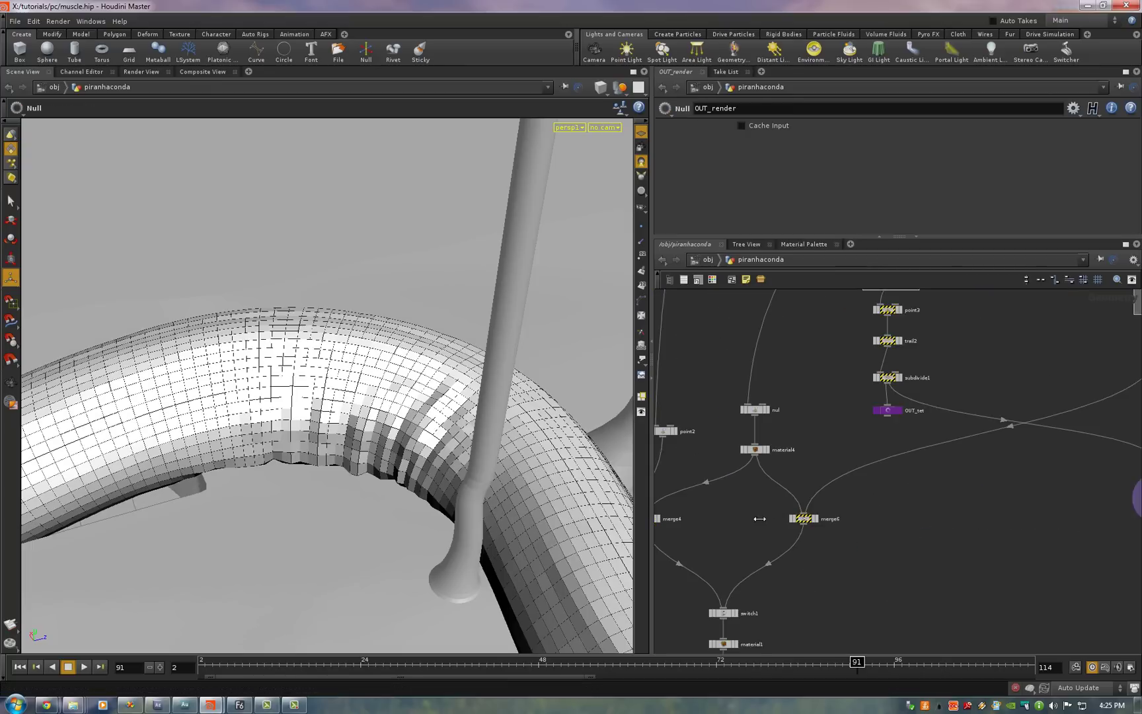
middle_drag(757, 519, 898, 535)
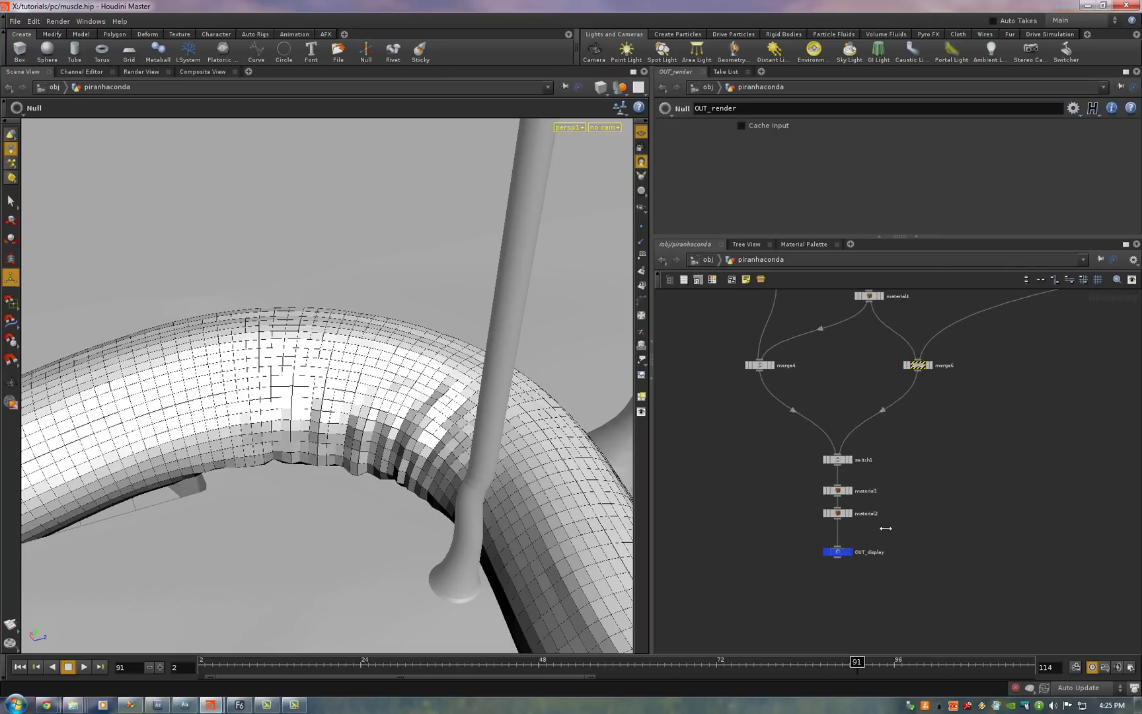
middle_drag(960, 466, 849, 547)
scroll(849, 546, down, 2)
middle_drag(907, 495, 914, 437)
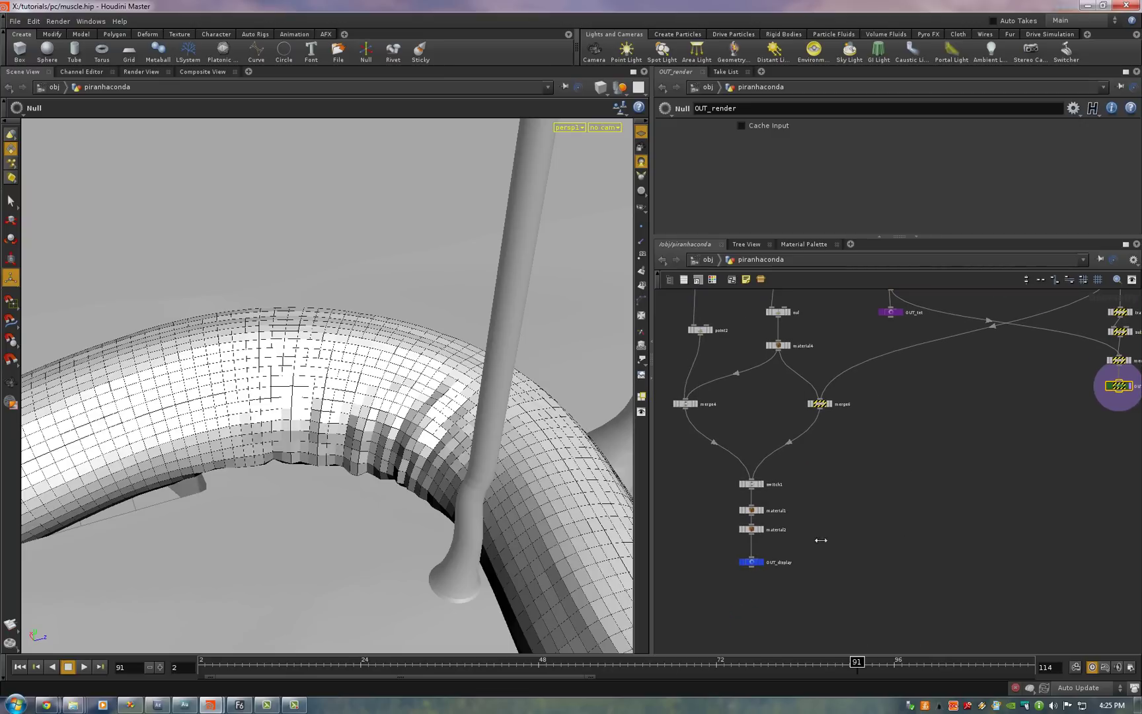
click(751, 562)
drag(834, 542, 729, 495)
middle_drag(897, 404, 878, 461)
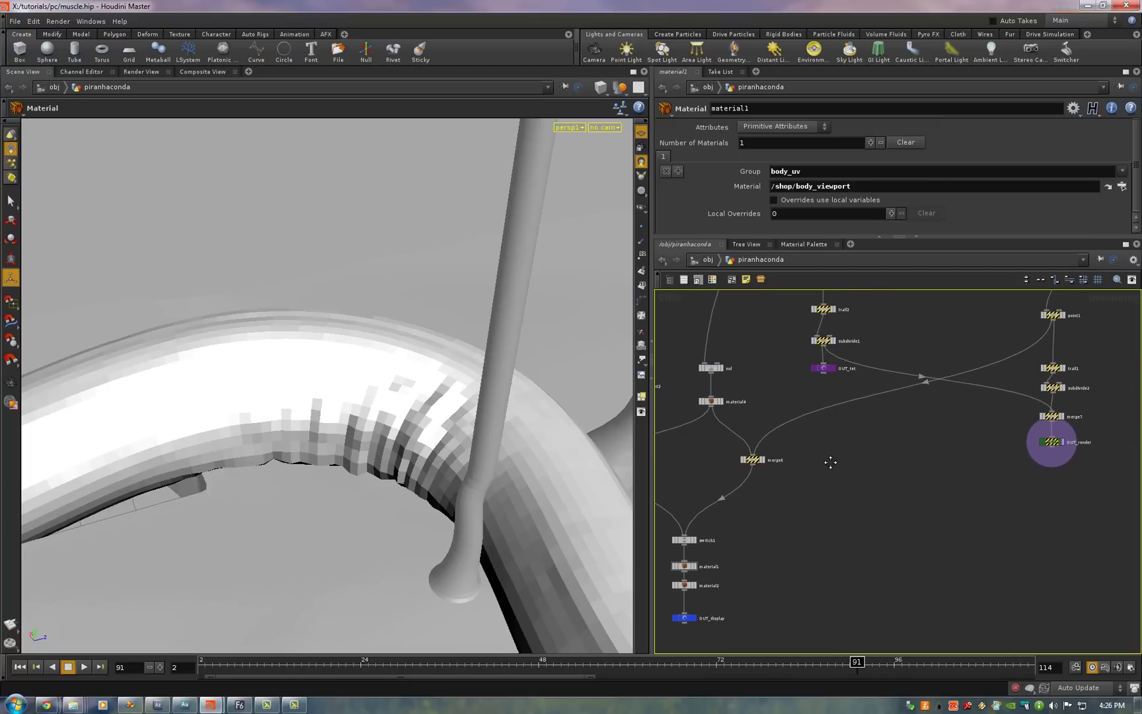
middle_drag(933, 454, 891, 523)
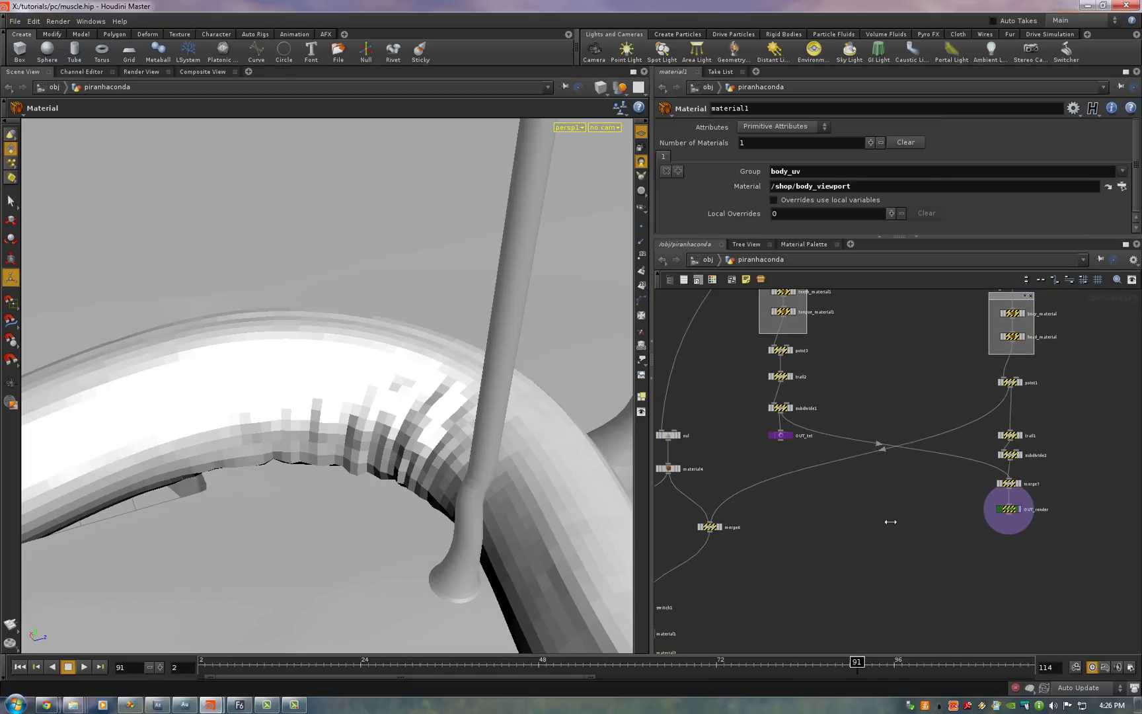